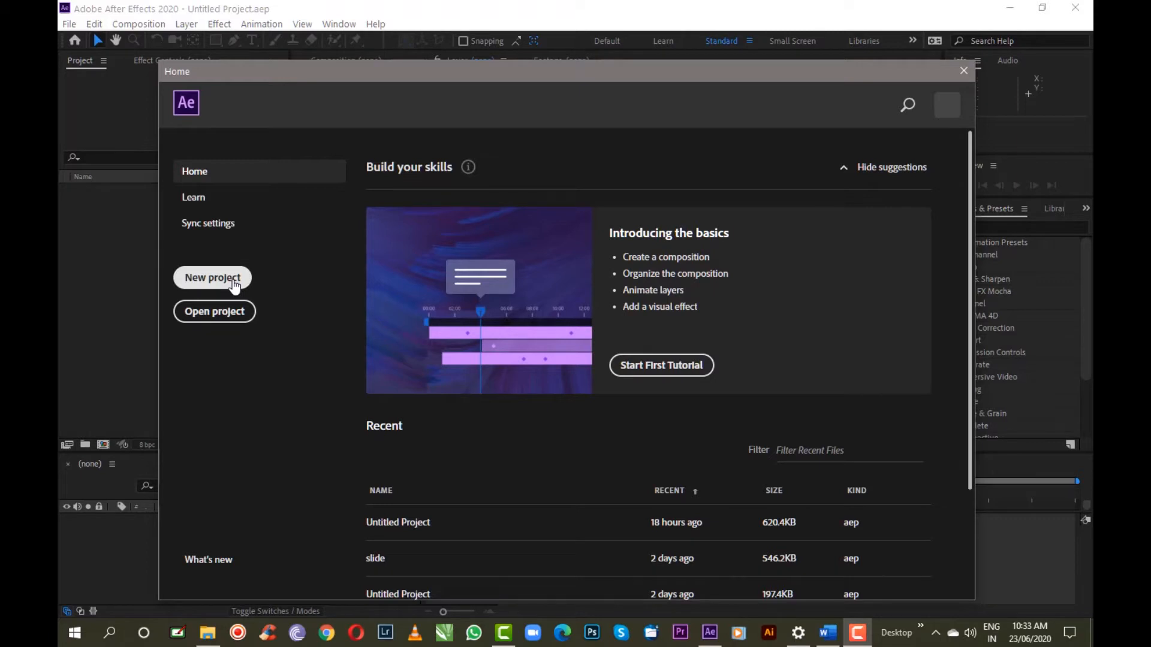
# Close the Home window and start a new composition with a duration of 0:01:00:00.
pyautogui.click(965, 70)
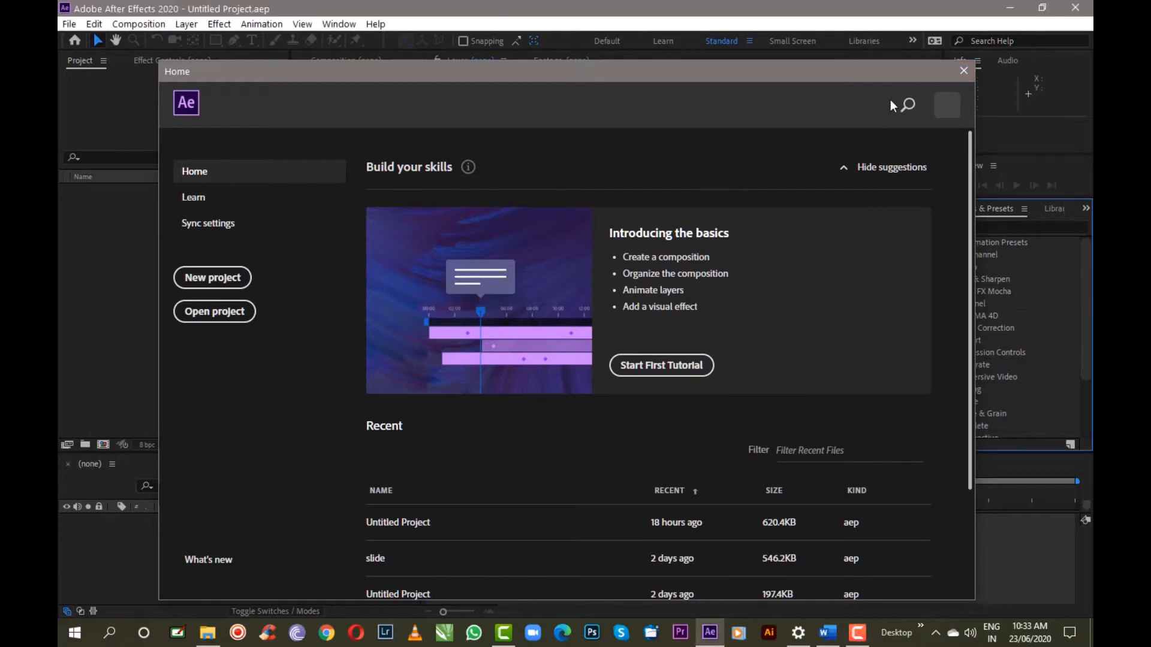
pyautogui.click(962, 72)
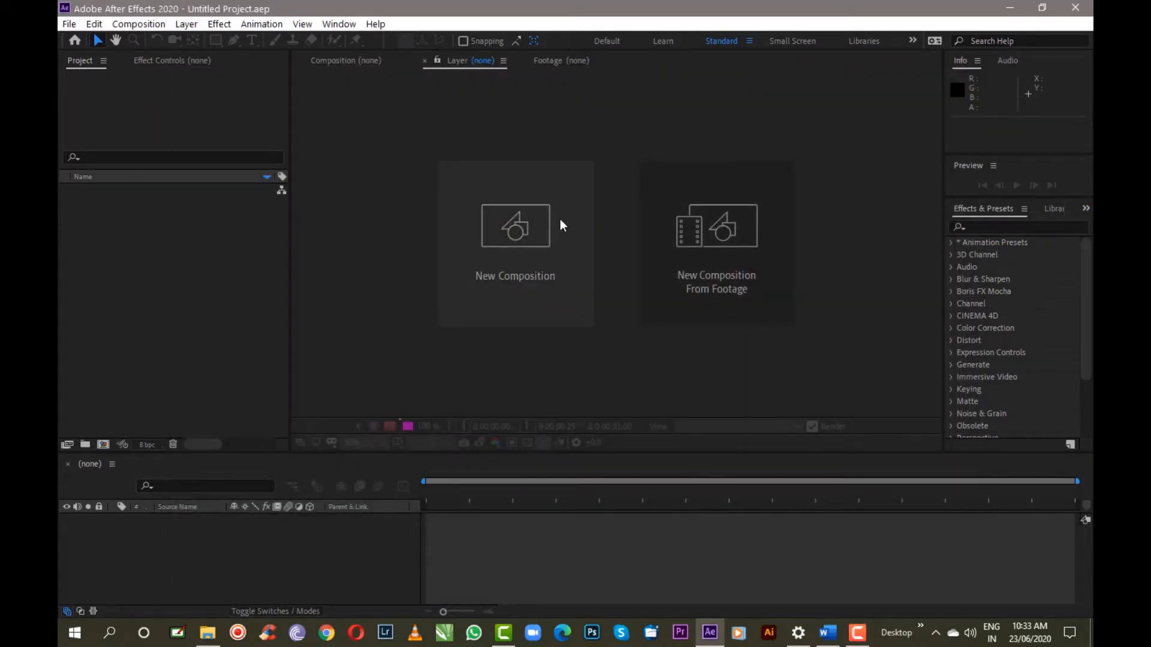
pyautogui.click(512, 234)
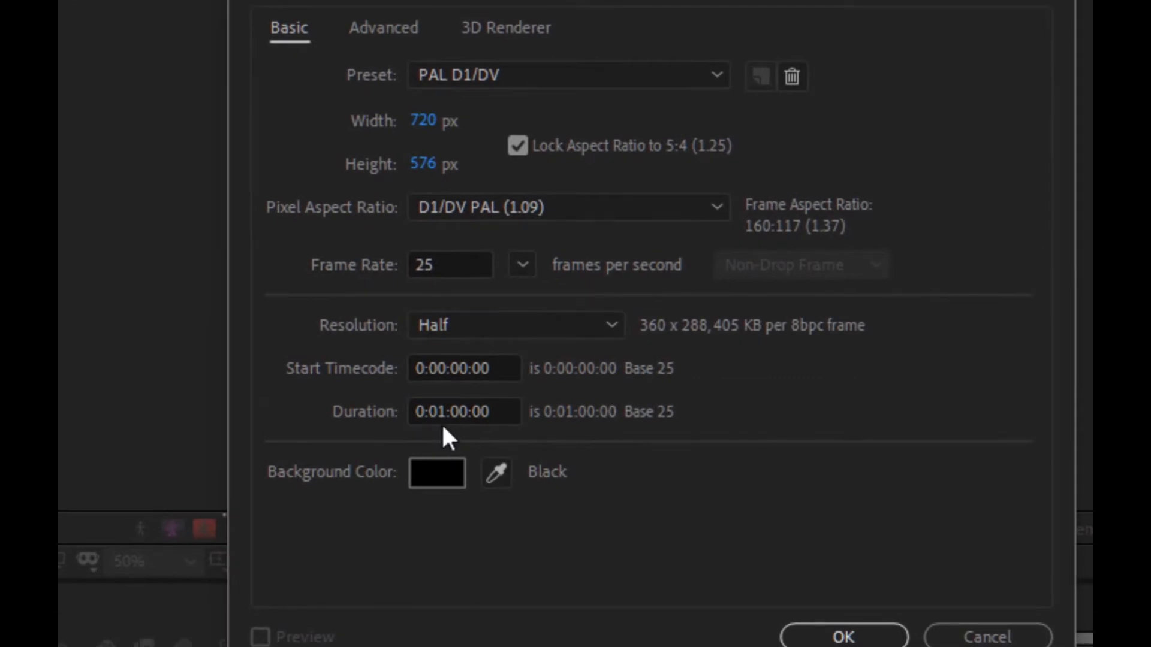
pyautogui.click(498, 412)
pyautogui.moveTo(496, 412); pyautogui.dragTo(340, 438)
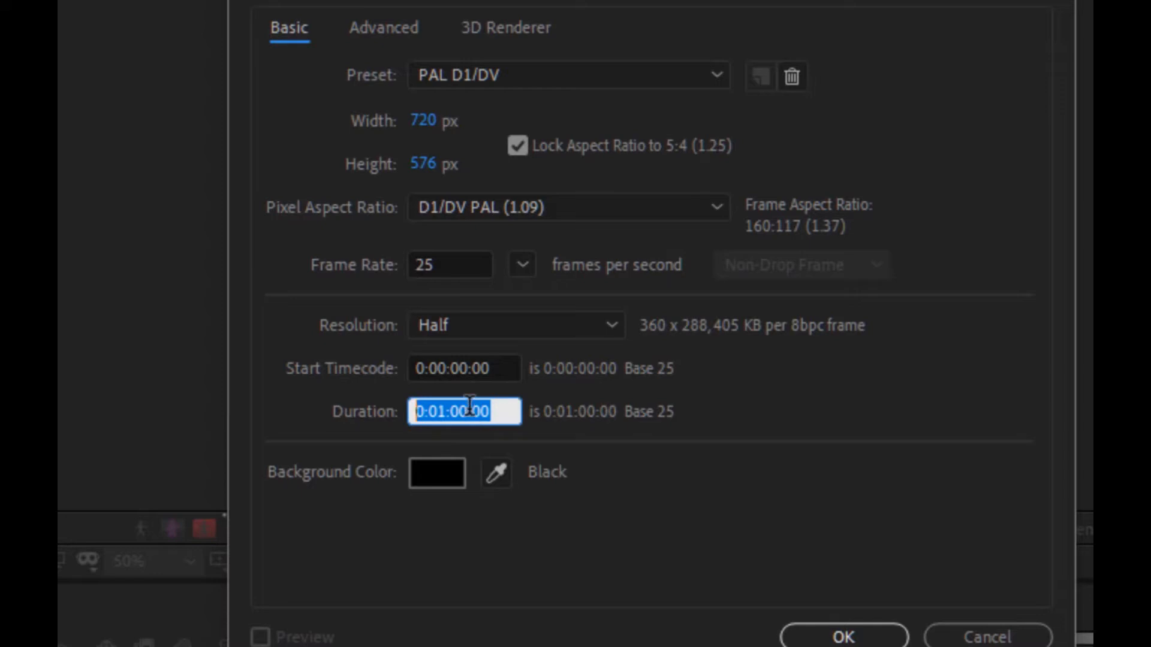
pyautogui.write('10000')
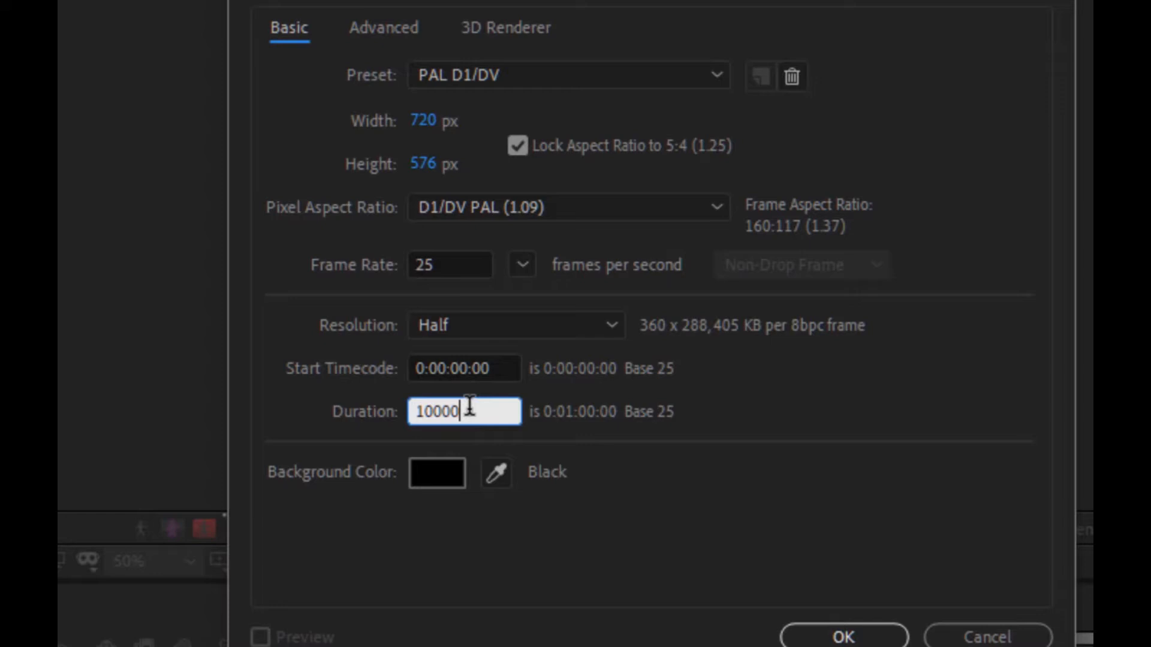
pyautogui.press('Tab')
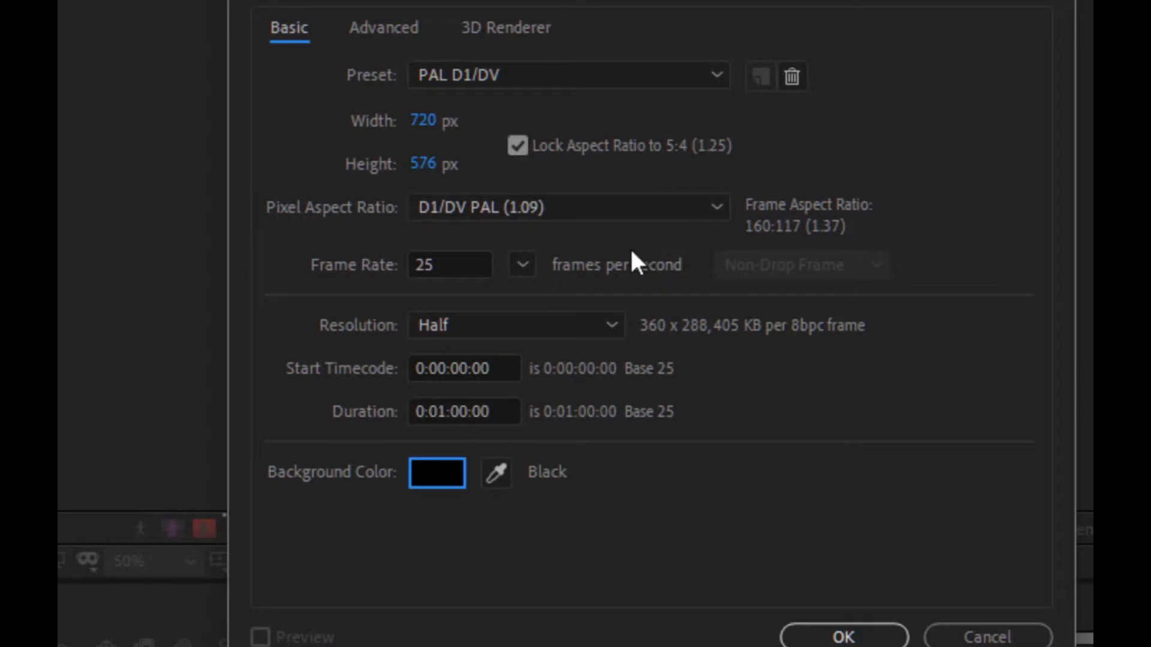
# Try composition durations of 0:00:00:15 and 0:00:15:00.
pyautogui.click(502, 406)
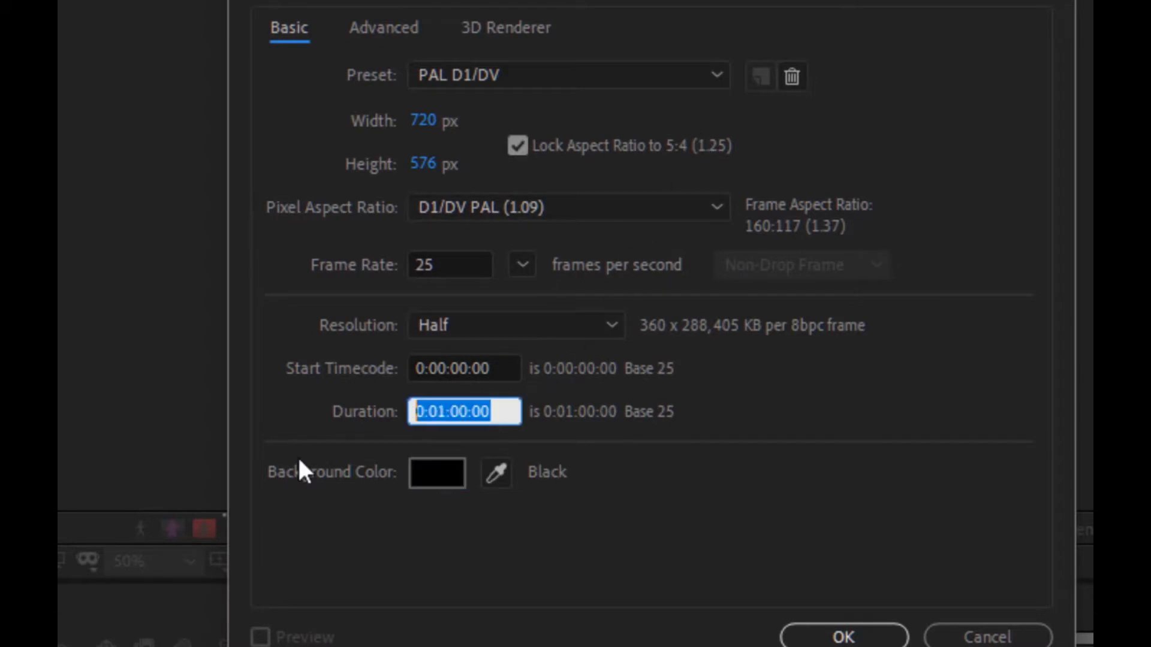
pyautogui.write('15')
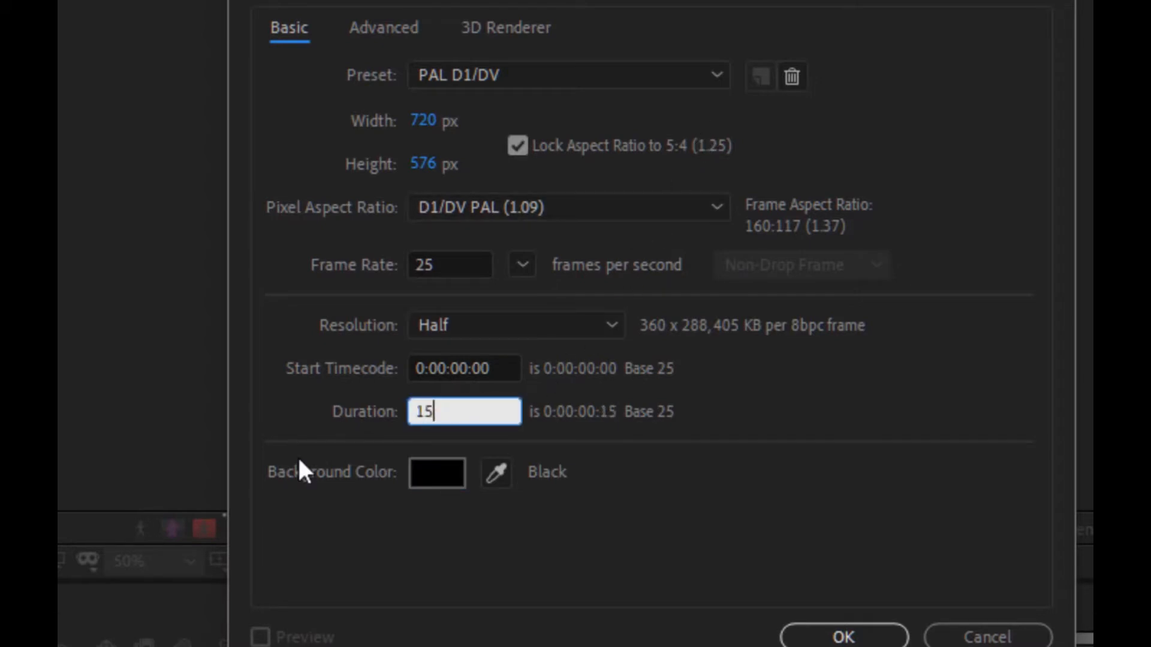
pyautogui.press('Tab')
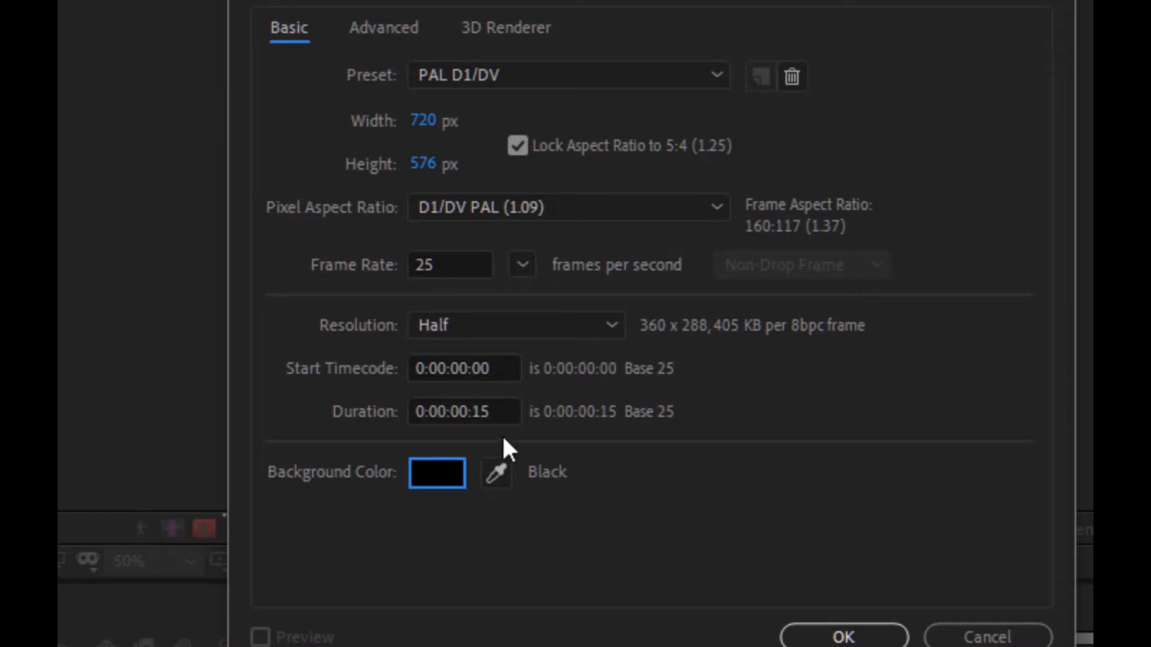
pyautogui.click(491, 413)
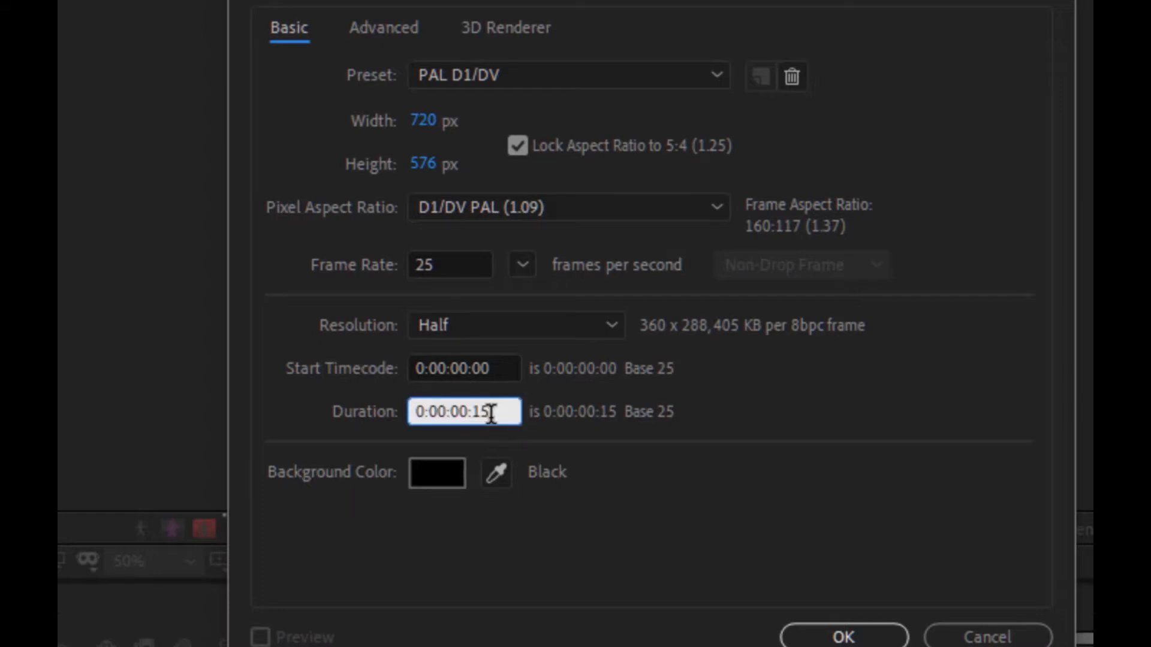
pyautogui.moveTo(490, 414); pyautogui.dragTo(418, 421)
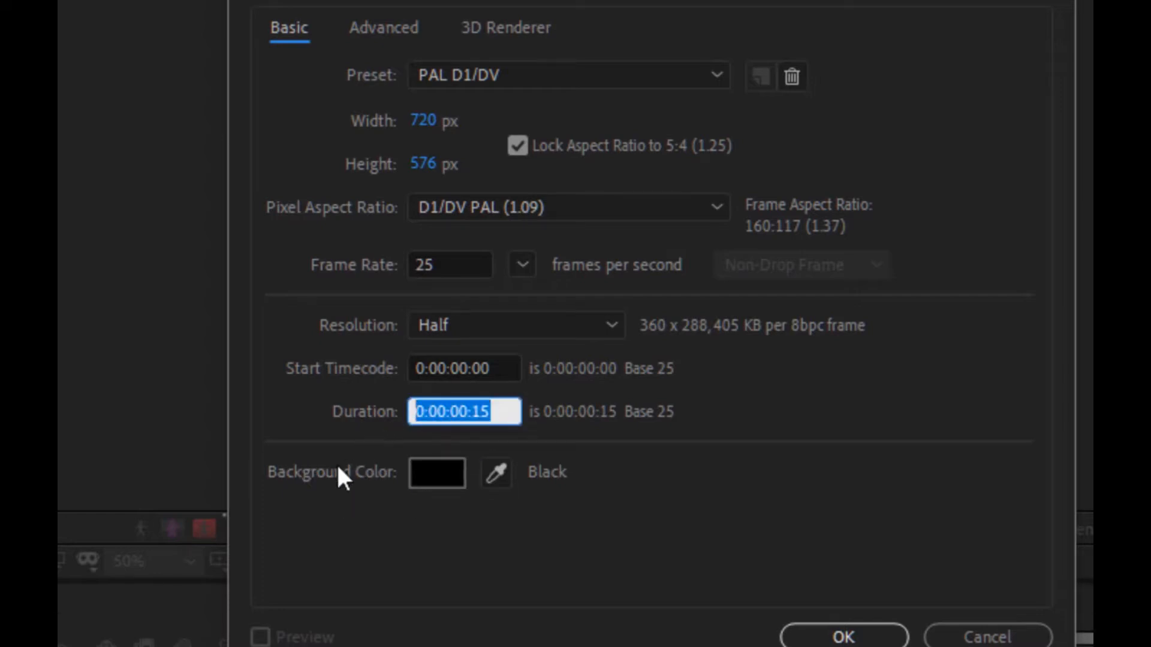
pyautogui.write('15')
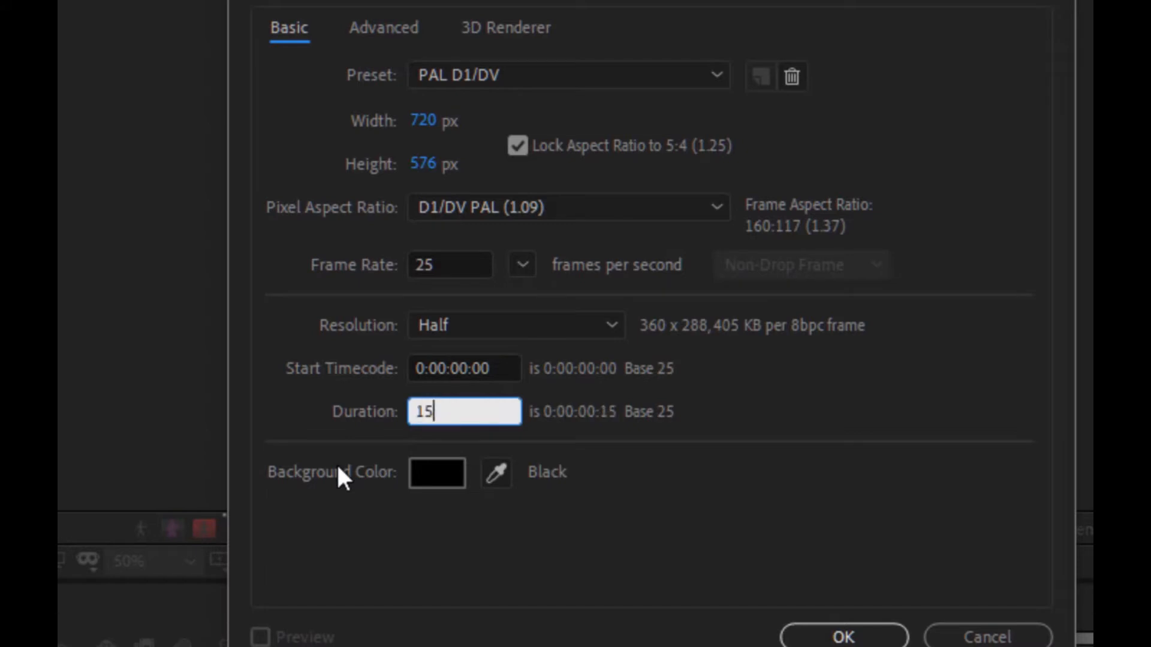
pyautogui.write('00')
pyautogui.press('Tab')
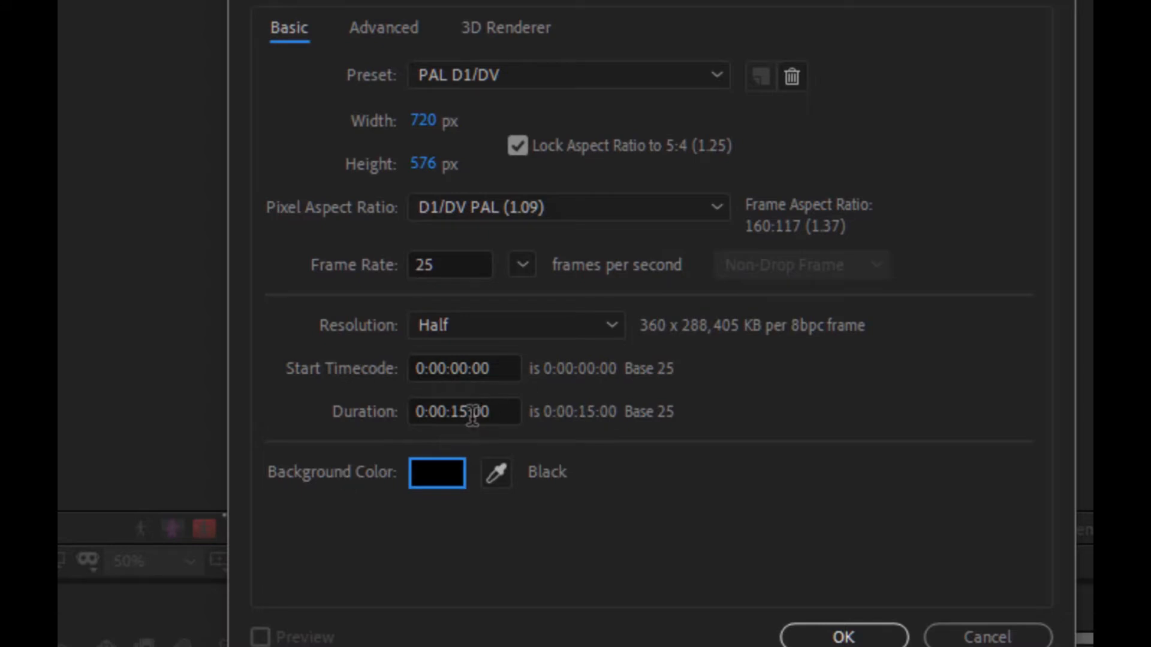
# Set the composition's duration back to one minute, 0:01:00:00.
pyautogui.moveTo(472, 413); pyautogui.dragTo(493, 412)
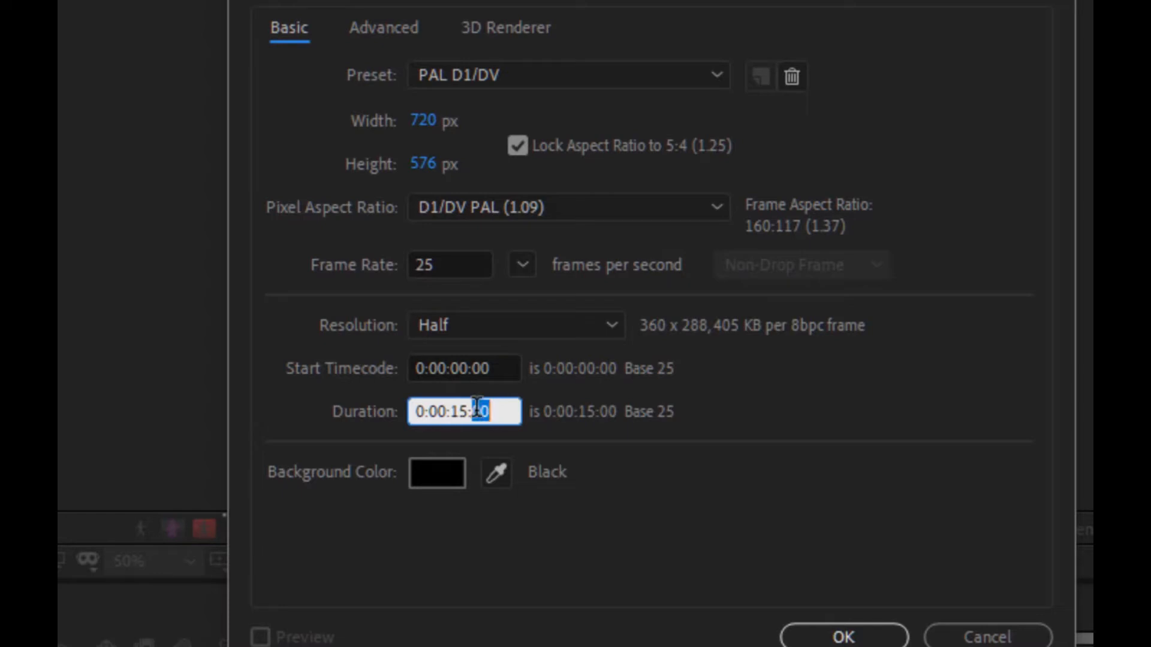
pyautogui.click(464, 410)
pyautogui.moveTo(465, 410); pyautogui.dragTo(457, 411)
pyautogui.moveTo(512, 411); pyautogui.dragTo(317, 451)
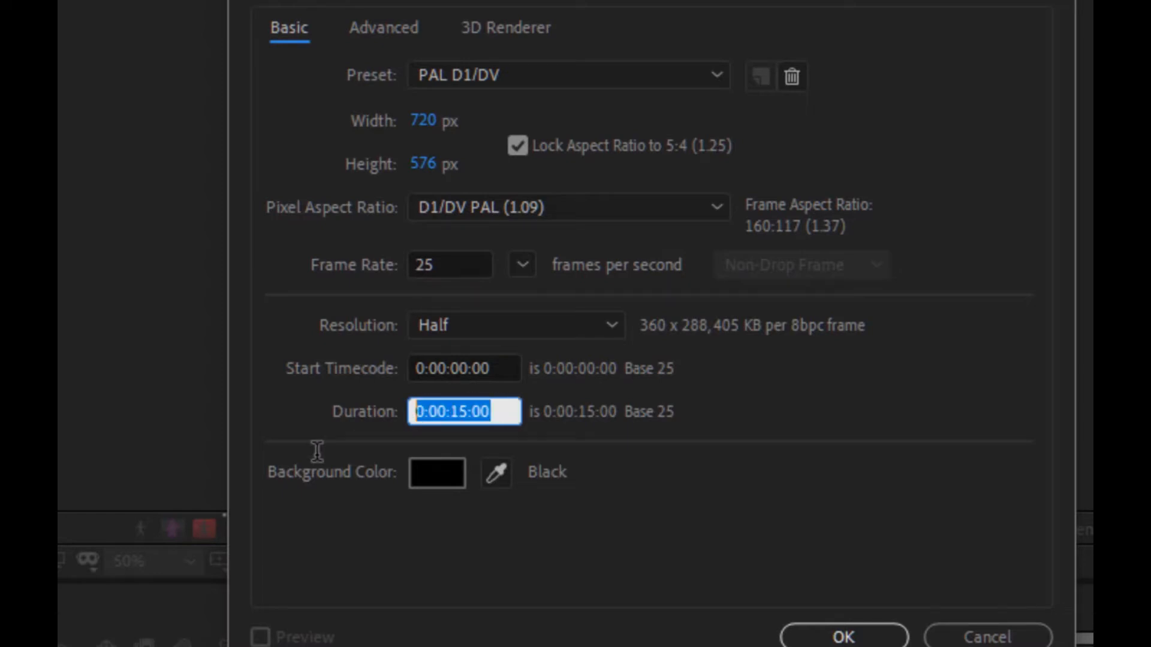
pyautogui.write('10000')
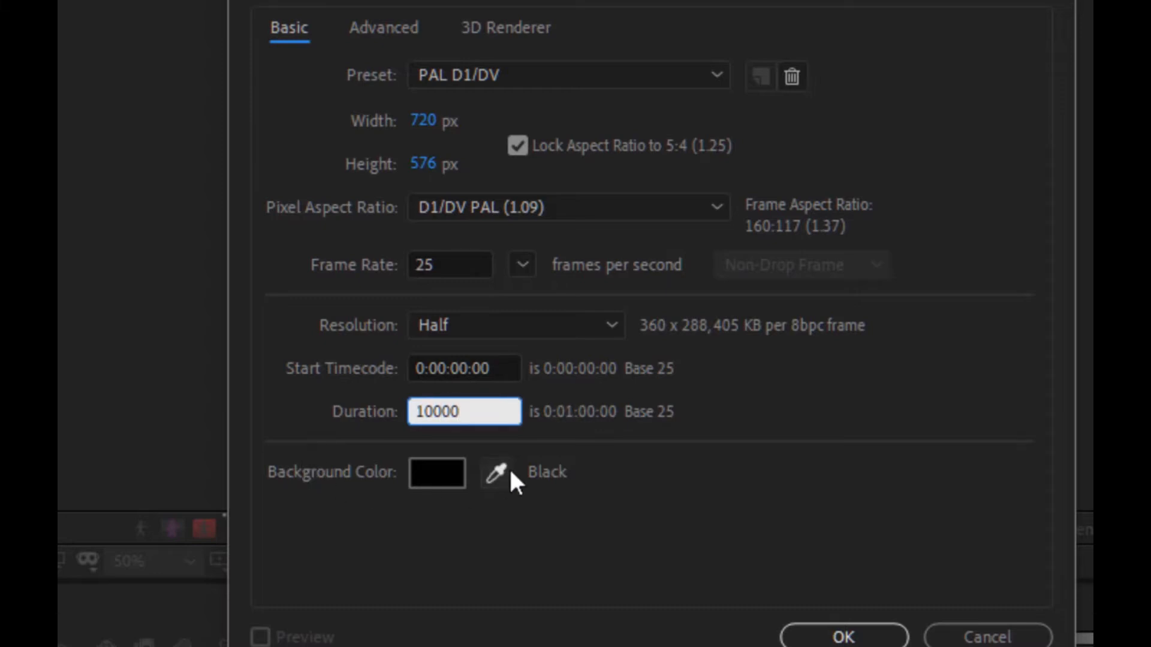
pyautogui.click(782, 434)
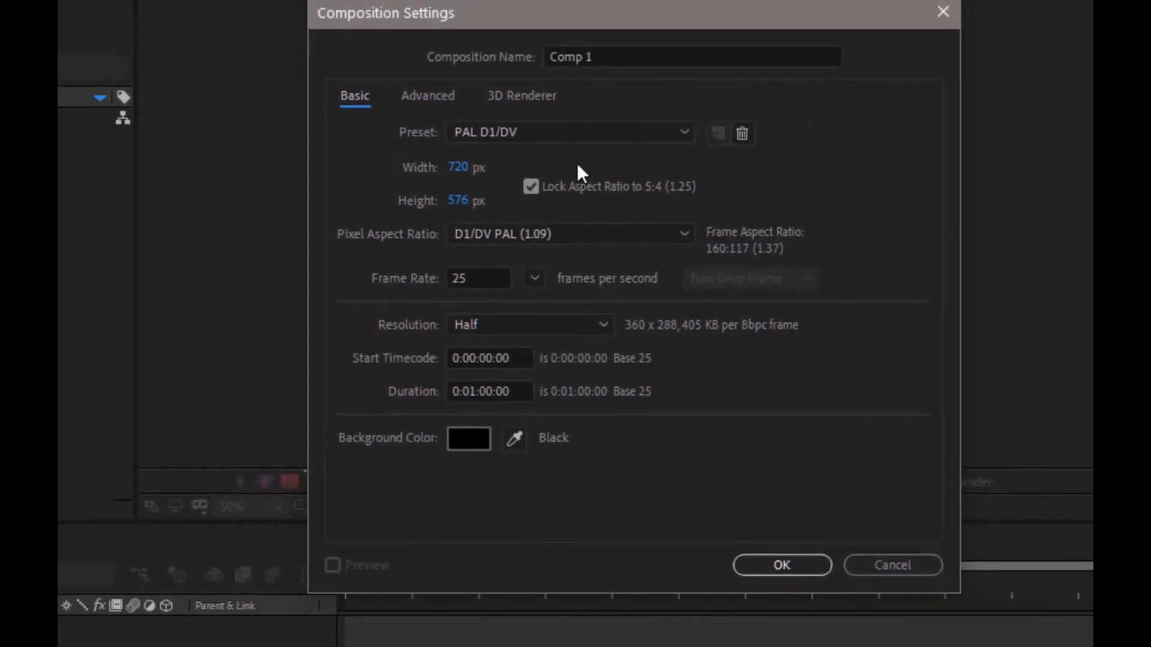
# Name the composition "Breaking News" and create it with the current settings.
pyautogui.moveTo(620, 15); pyautogui.dragTo(609, 35)
pyautogui.doubleClick(601, 72)
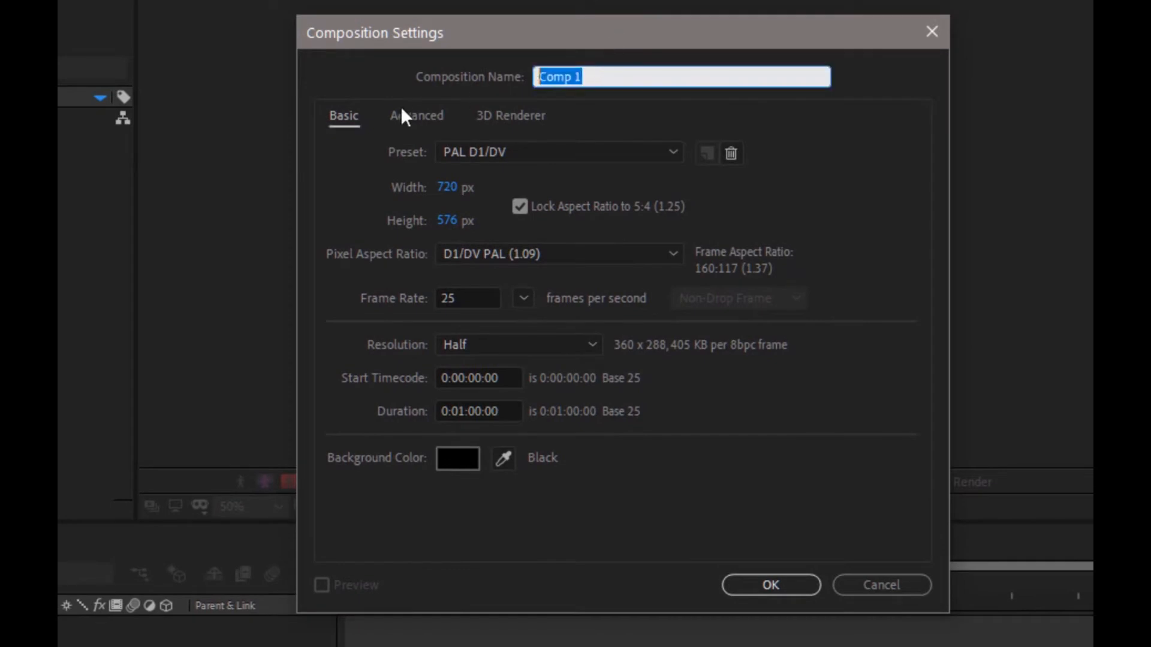
pyautogui.write('Breaki')
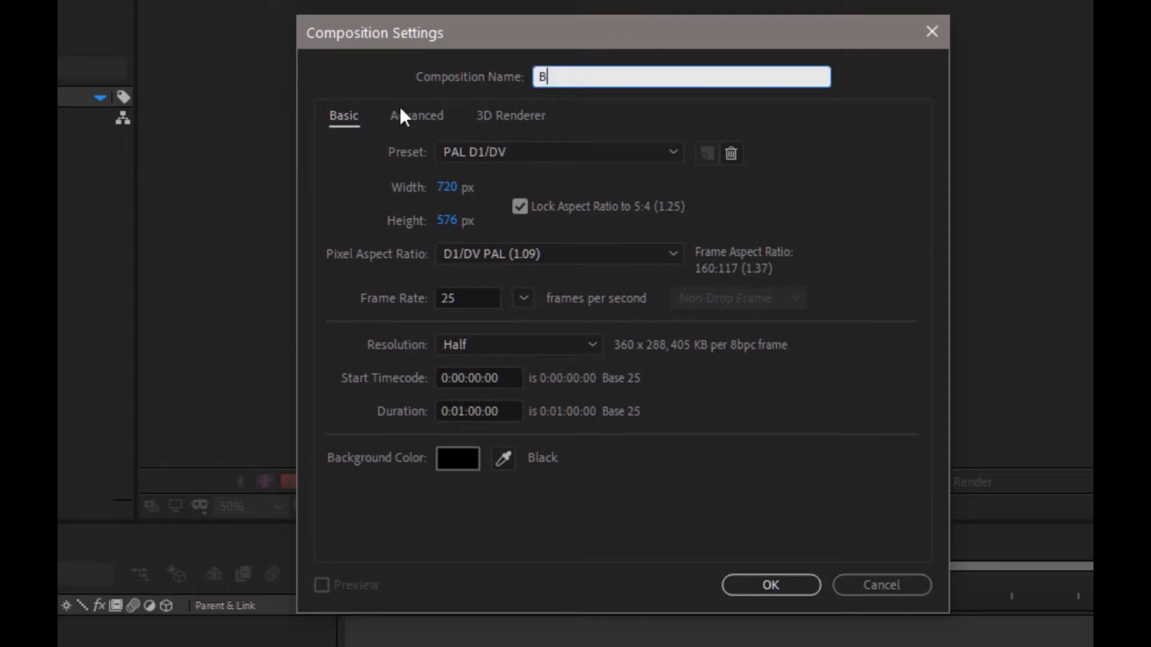
pyautogui.write('ng Nes')
pyautogui.press('BackSpace')
pyautogui.write('ws')
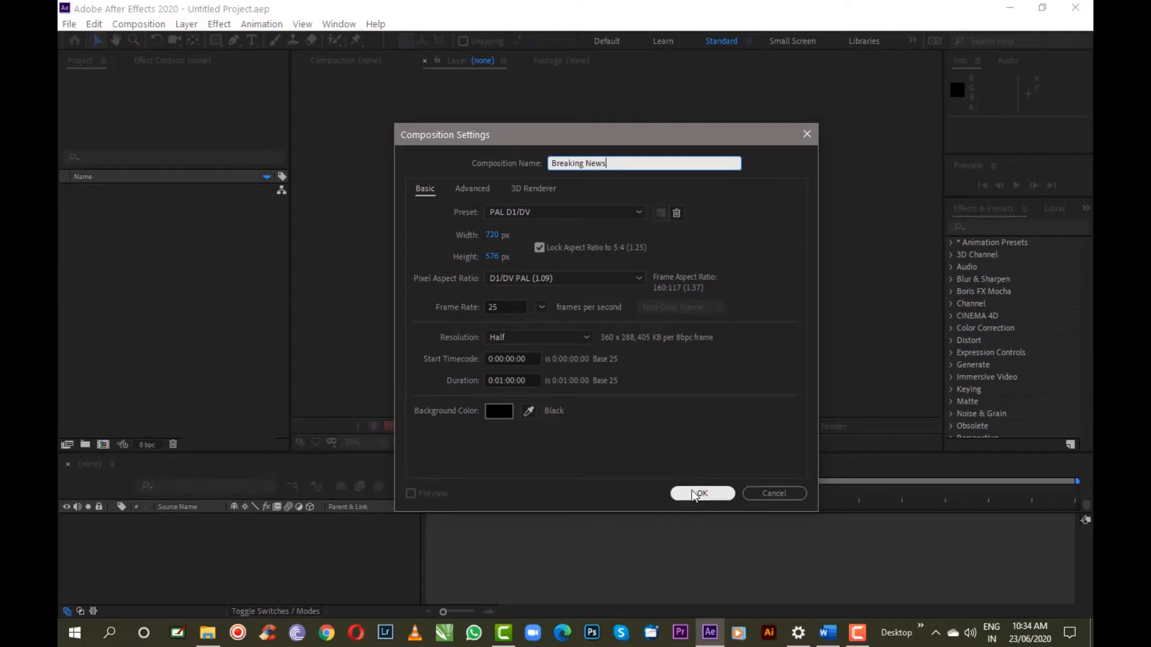
pyautogui.click(701, 493)
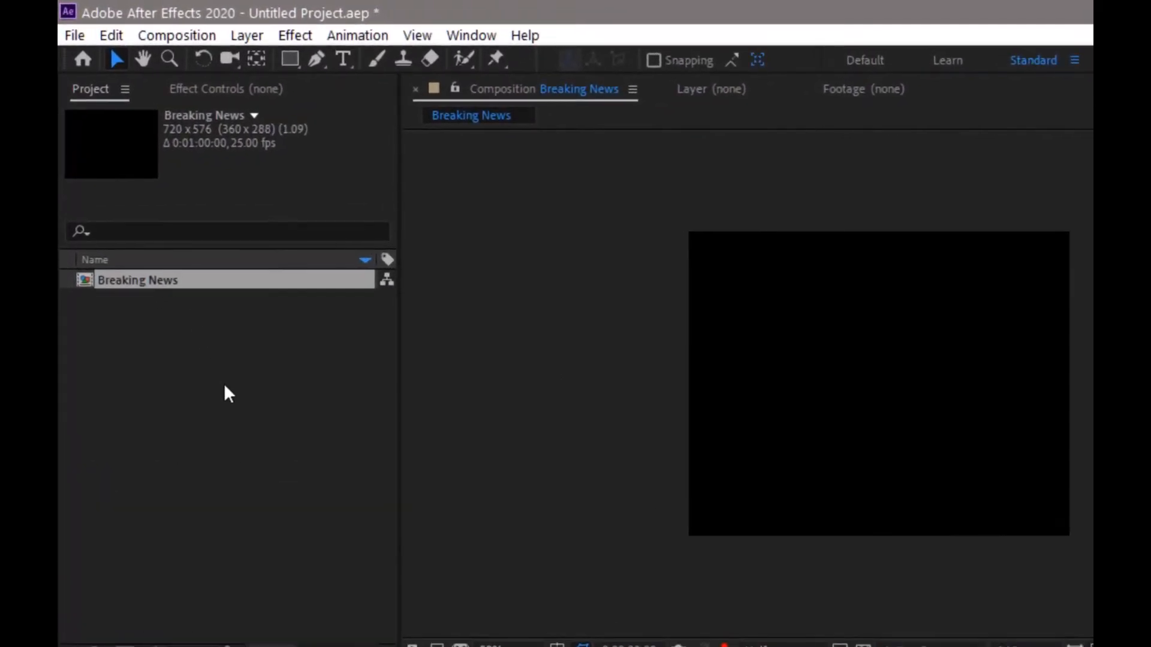
pyautogui.rightClick(171, 260)
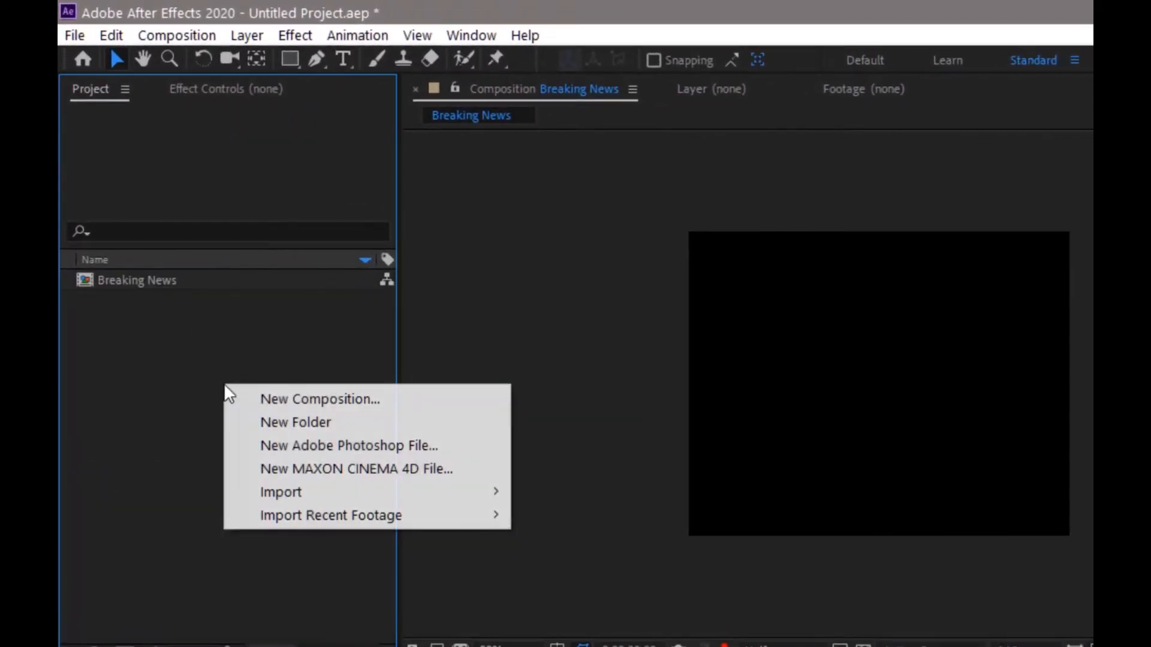
pyautogui.moveTo(362, 494)
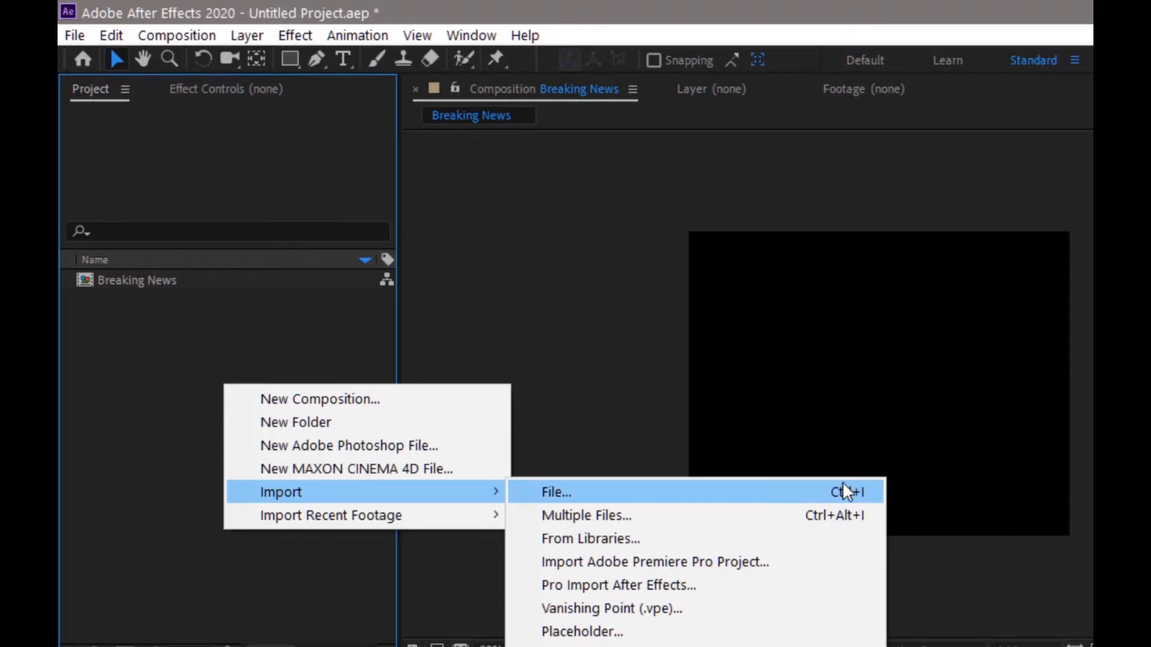
pyautogui.click(131, 380)
pyautogui.rightClick(105, 453)
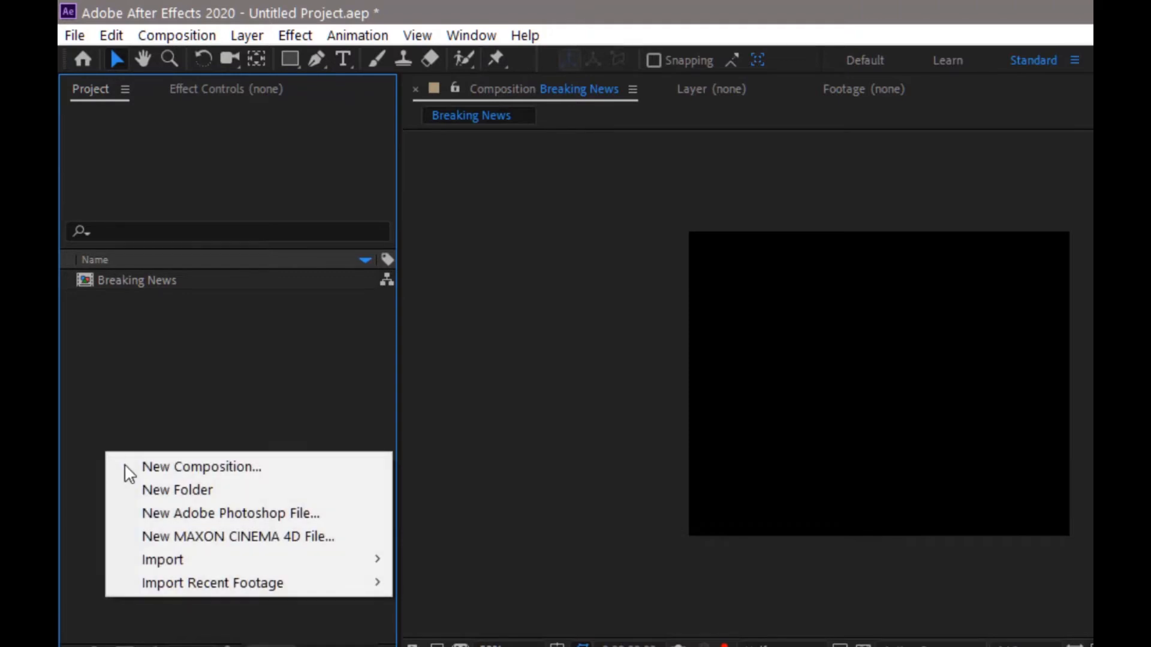
# Import the image tv bg.jpg from the slide folder into the project as footage.
pyautogui.click(70, 37)
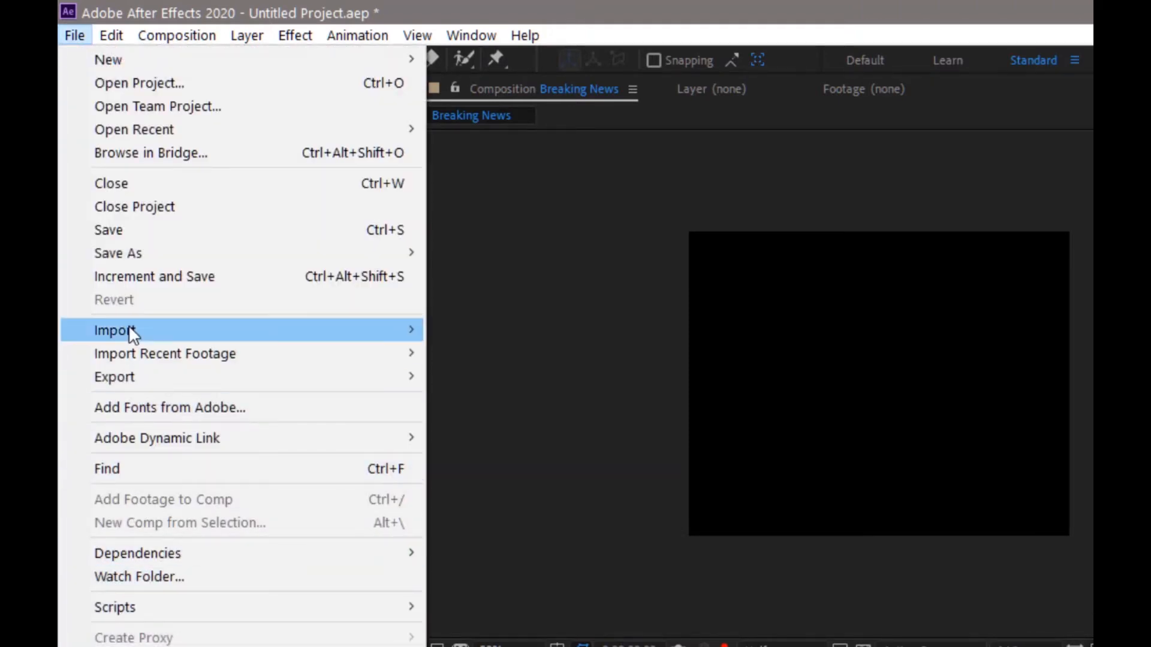
pyautogui.moveTo(128, 325)
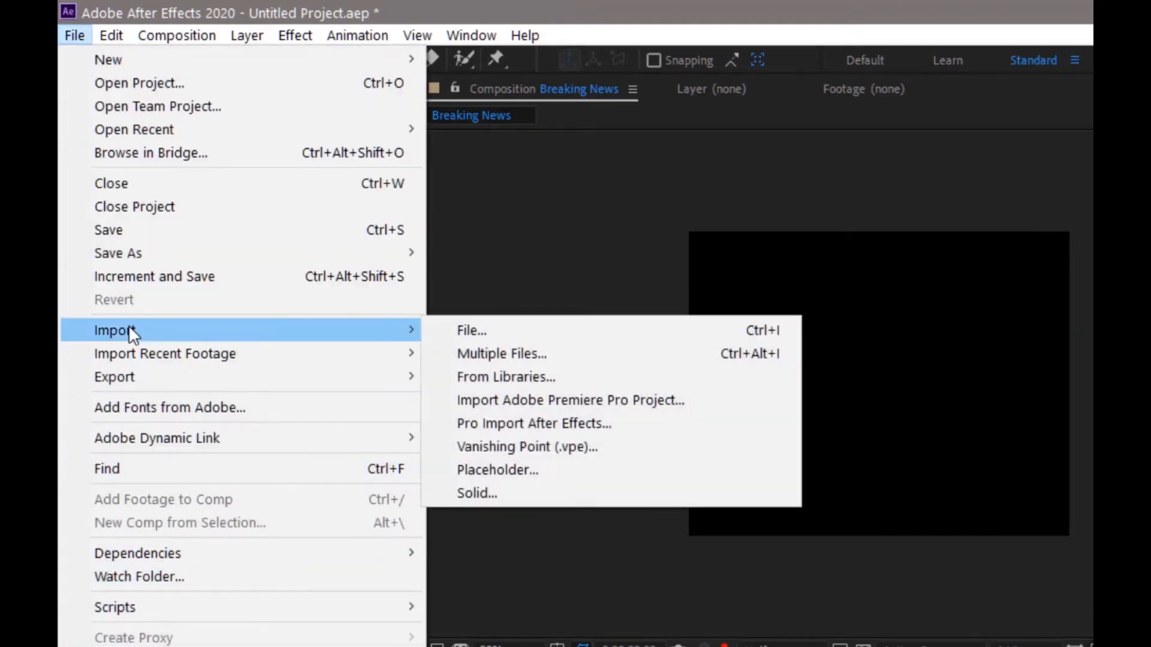
pyautogui.click(497, 330)
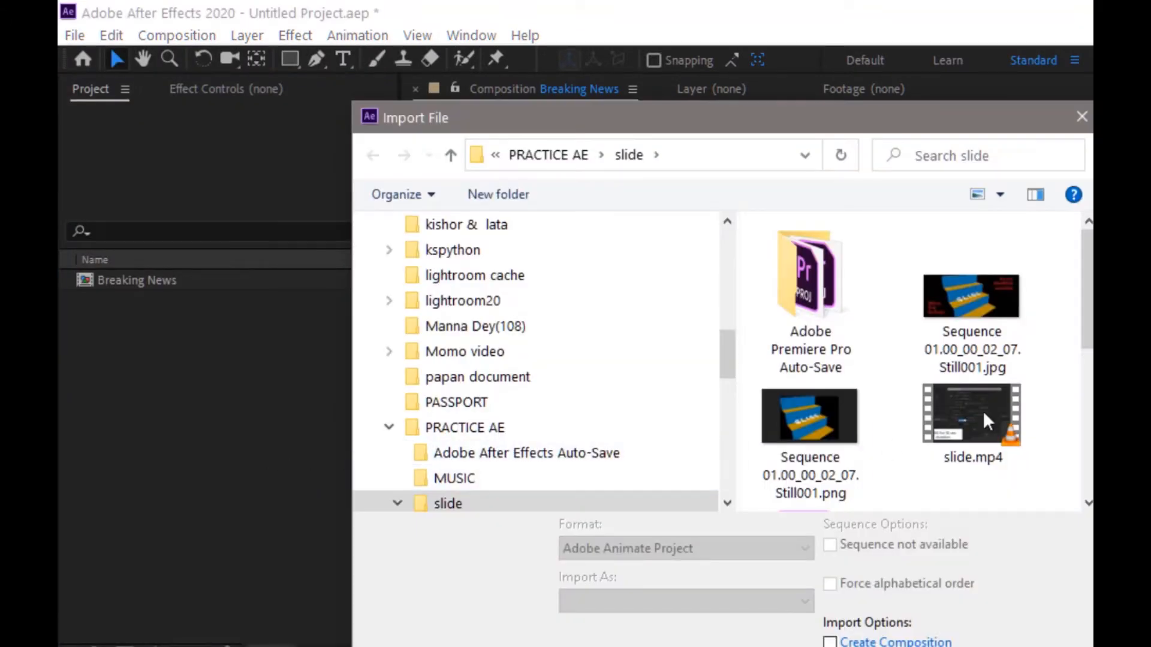
pyautogui.scroll(-3, 983, 288)
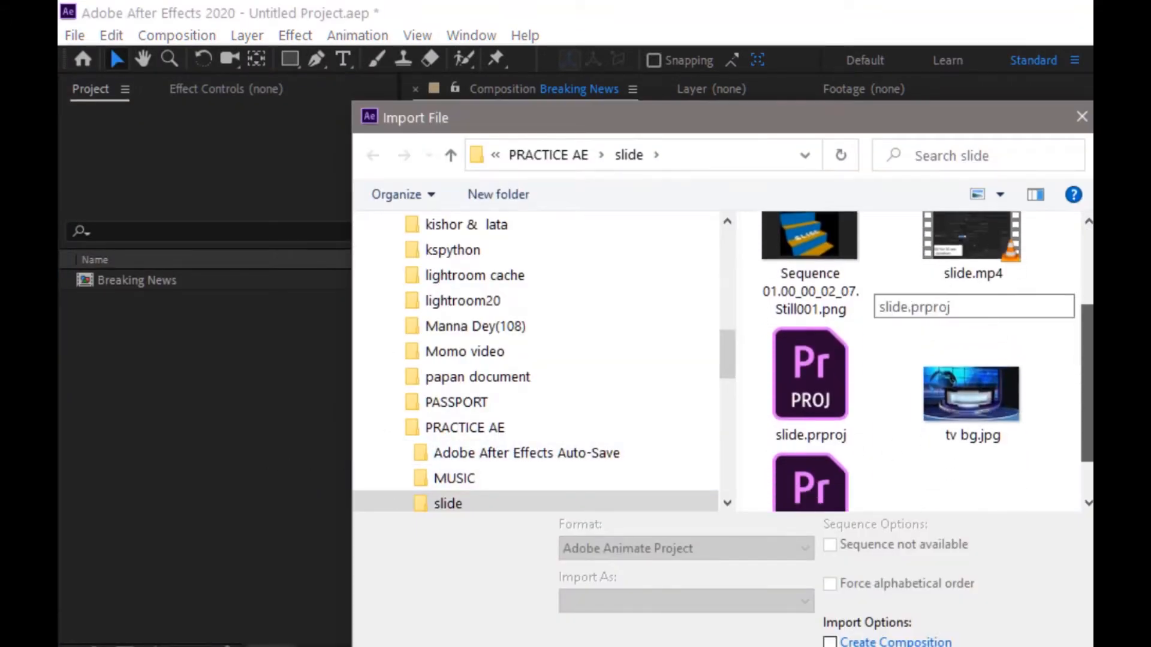
pyautogui.click(967, 379)
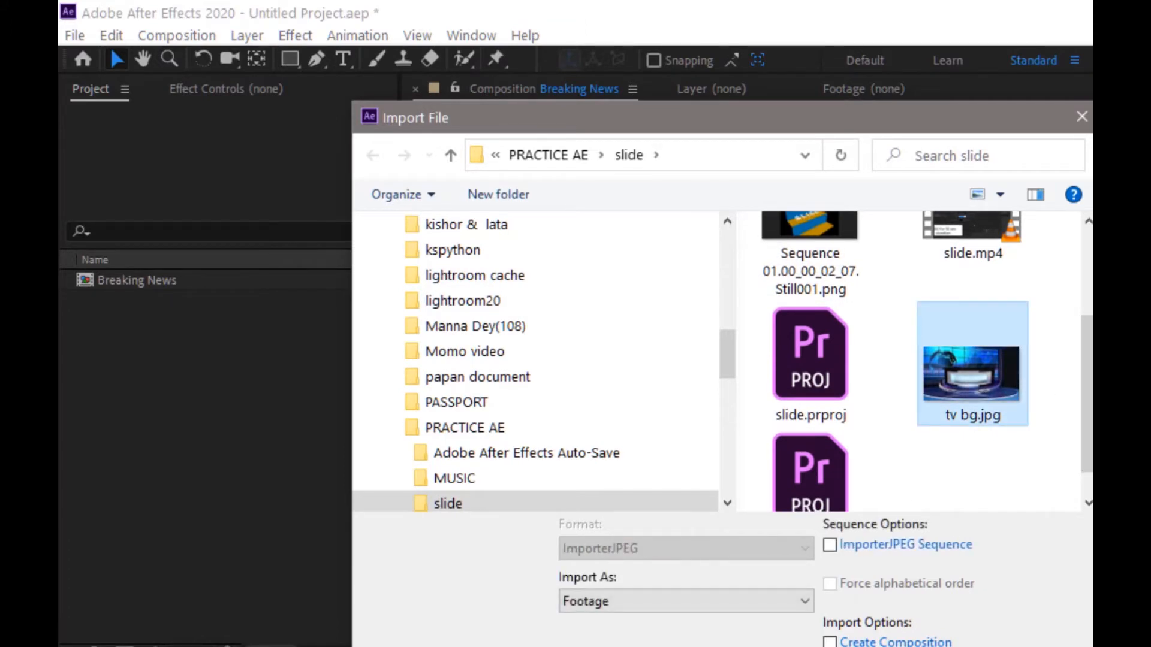
pyautogui.press('Return')
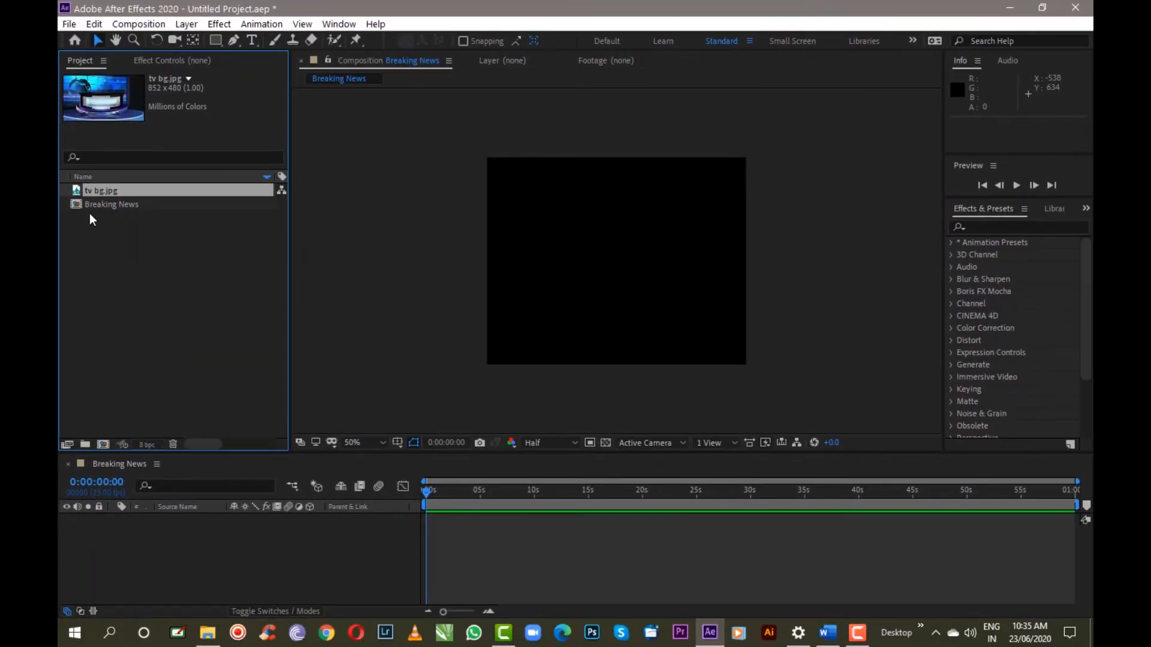
# Add tv bg.jpg to the Breaking News timeline and enlarge it to about 110% by 119% to cover the frame.
pyautogui.click(88, 204)
pyautogui.moveTo(89, 192); pyautogui.dragTo(91, 527)
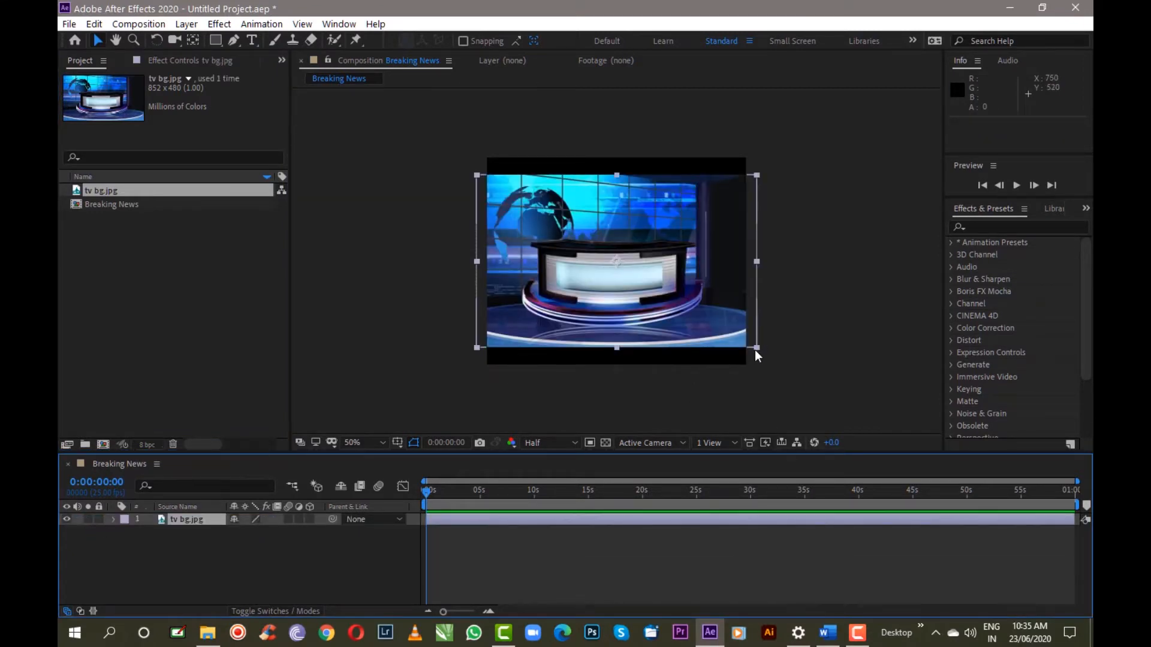
pyautogui.moveTo(756, 349); pyautogui.dragTo(772, 365)
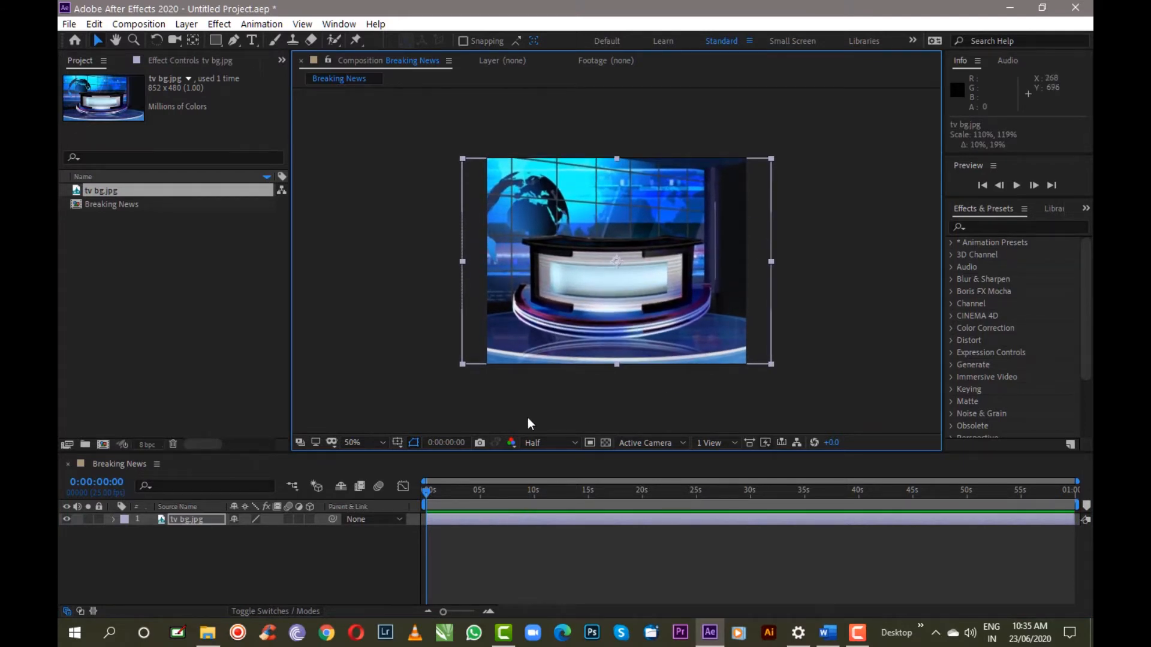
# Draw a rectangle with yellow fill and 9 px red stroke over the globe on the backdrop, and centre the shape layer's anchor point.
pyautogui.click(235, 341)
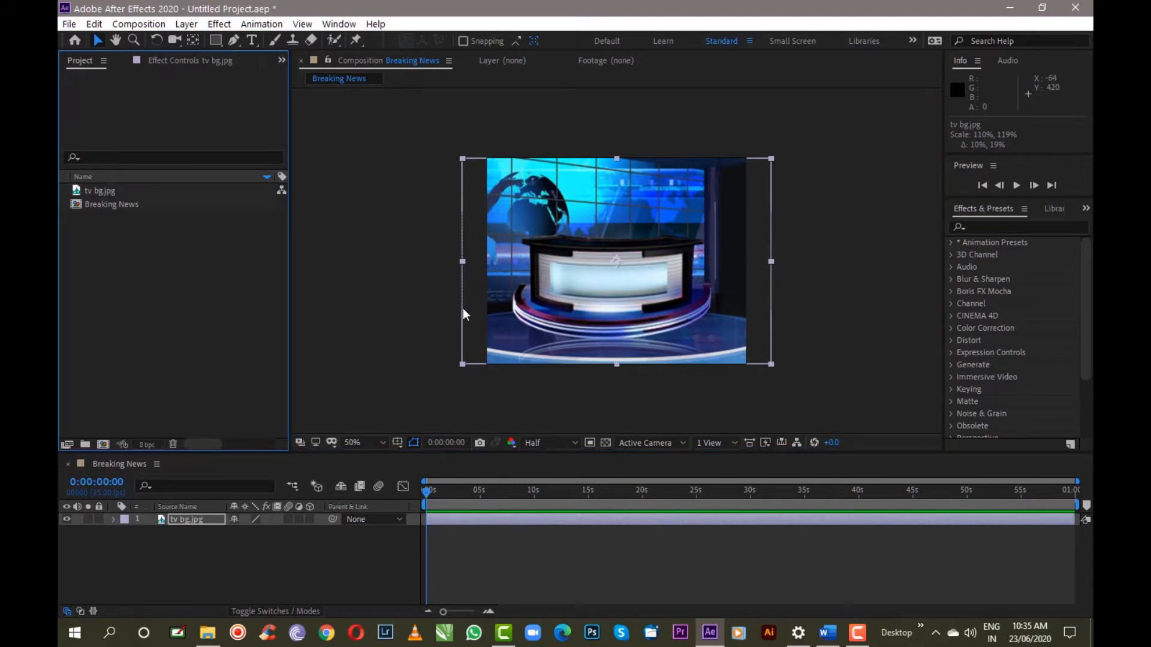
pyautogui.click(332, 549)
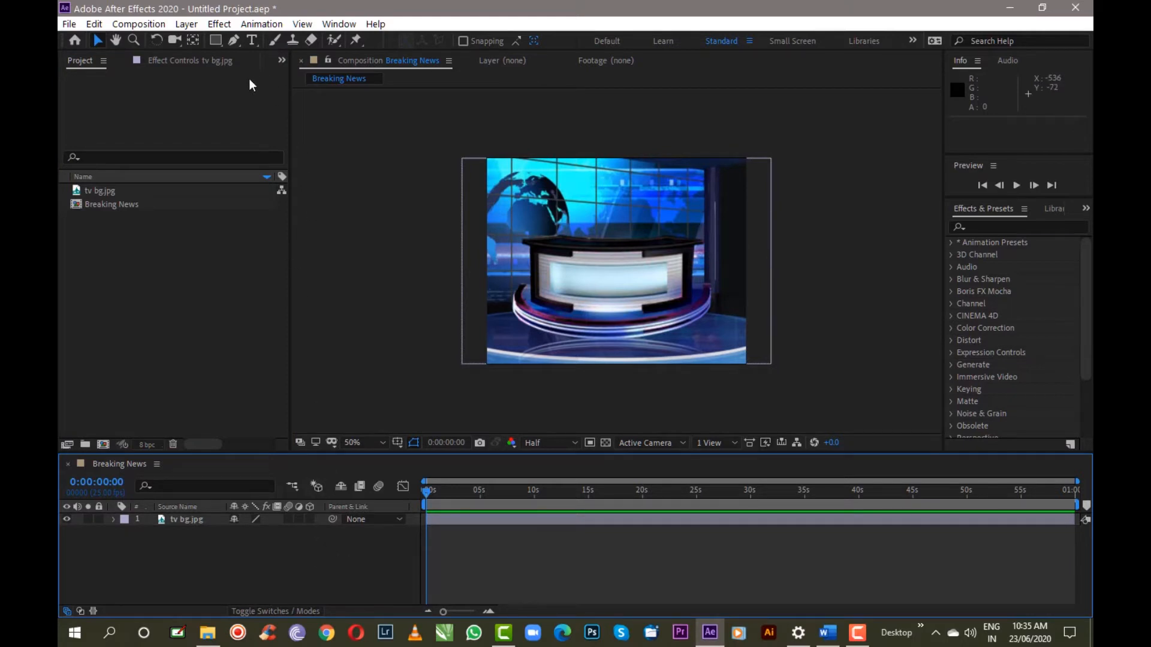
pyautogui.click(216, 42)
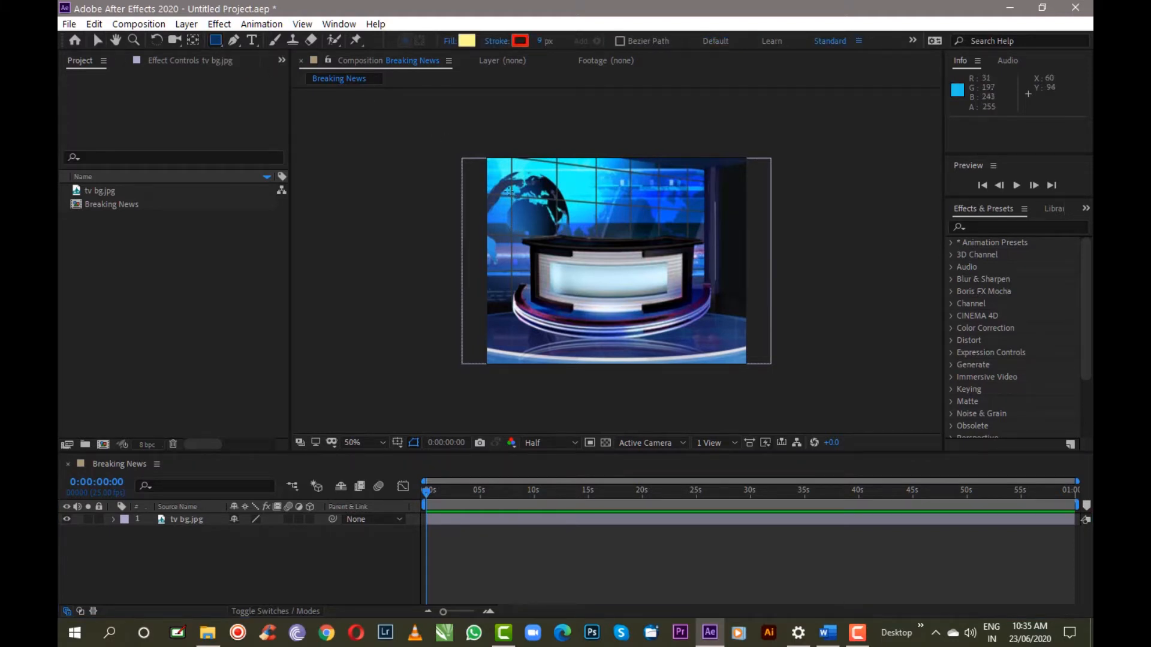
pyautogui.moveTo(509, 190); pyautogui.dragTo(567, 256)
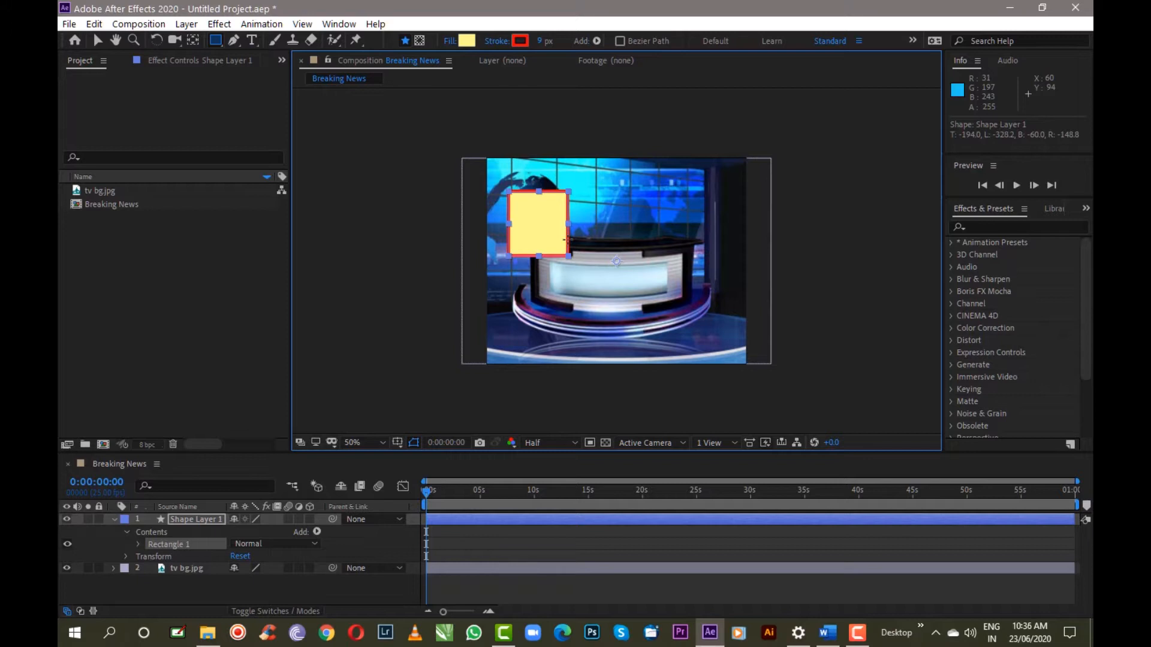
pyautogui.hotkey('ctrl', 'alt', 'Home')
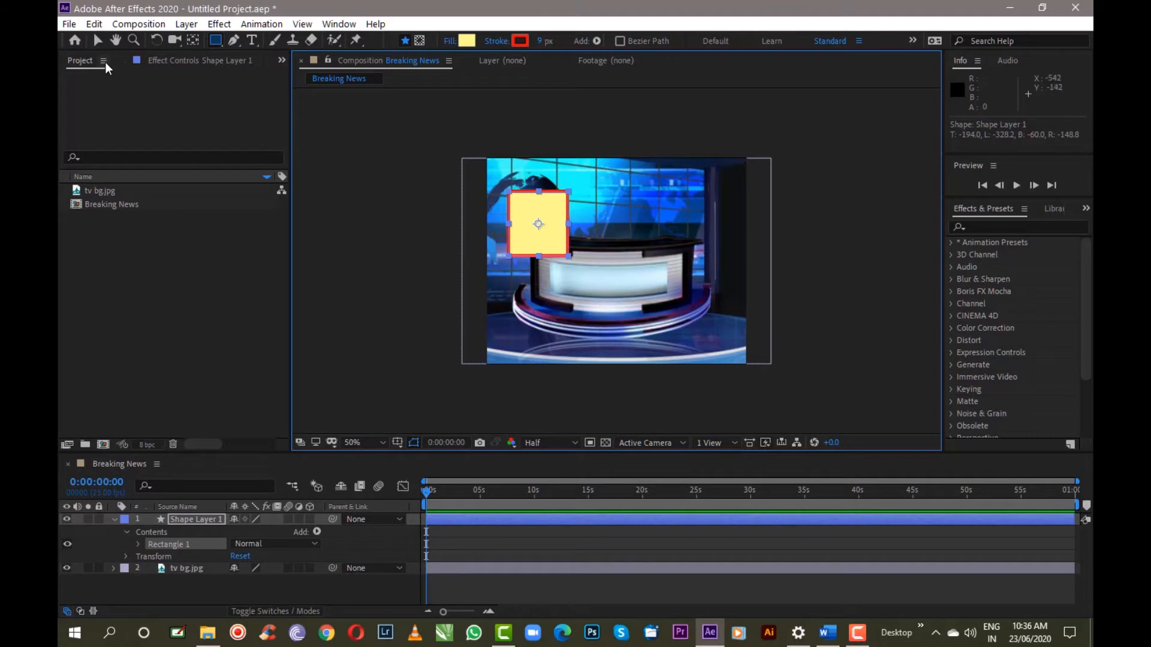
# Move the yellow rectangle to the lower-left corner of the frame and collapse its layer properties.
pyautogui.click(98, 40)
pyautogui.moveTo(555, 236); pyautogui.dragTo(546, 339)
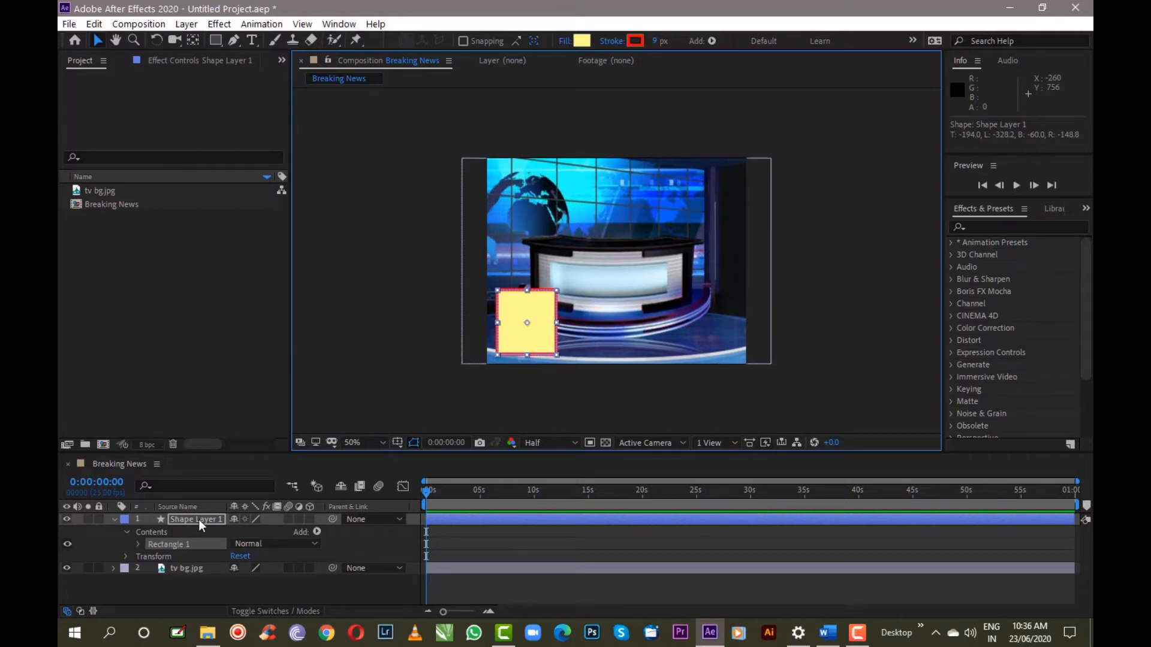
pyautogui.click(114, 519)
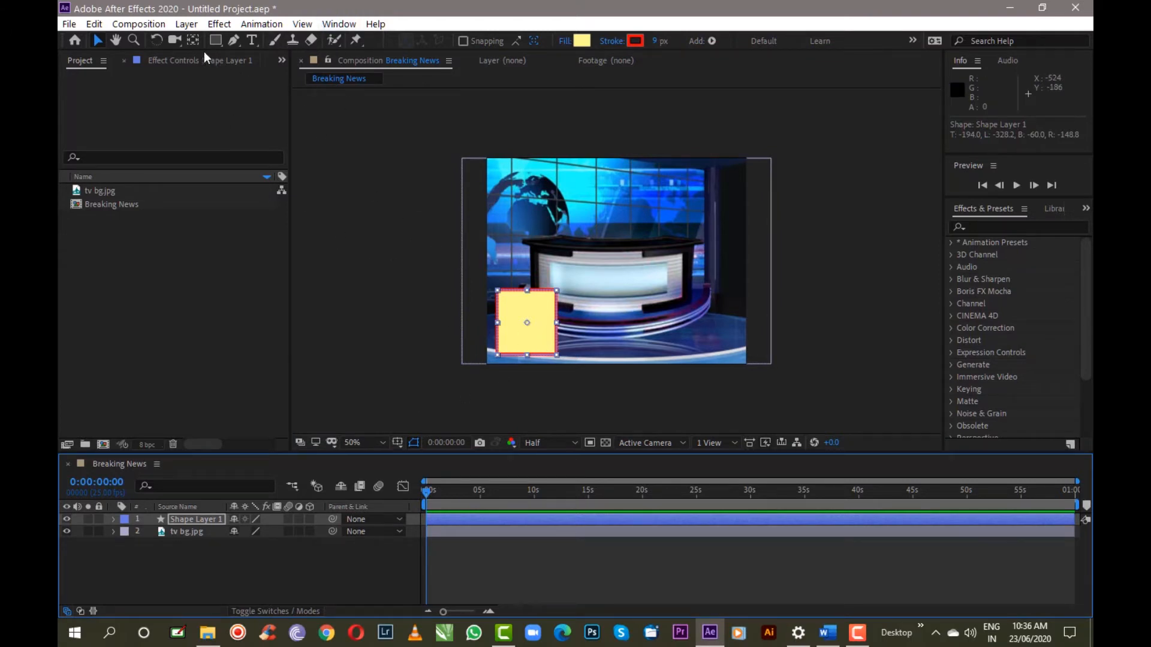
# Add a text layer above the yellow rectangle reading "AE" with "Breaking News" on the second line.
pyautogui.click(253, 41)
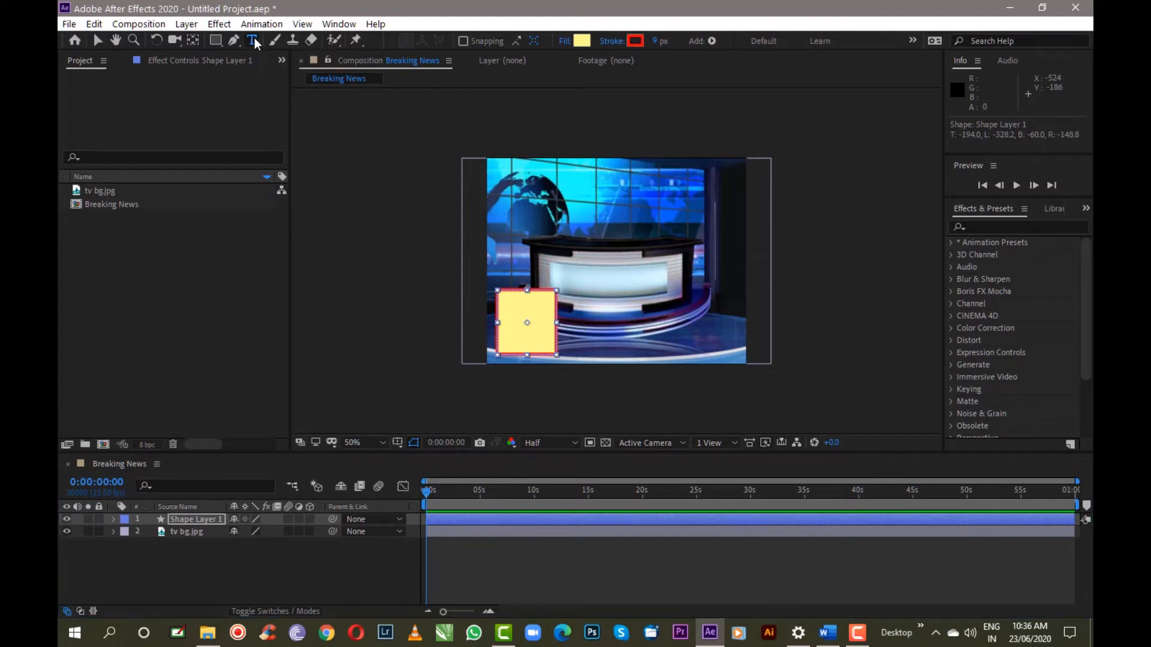
pyautogui.click(547, 260)
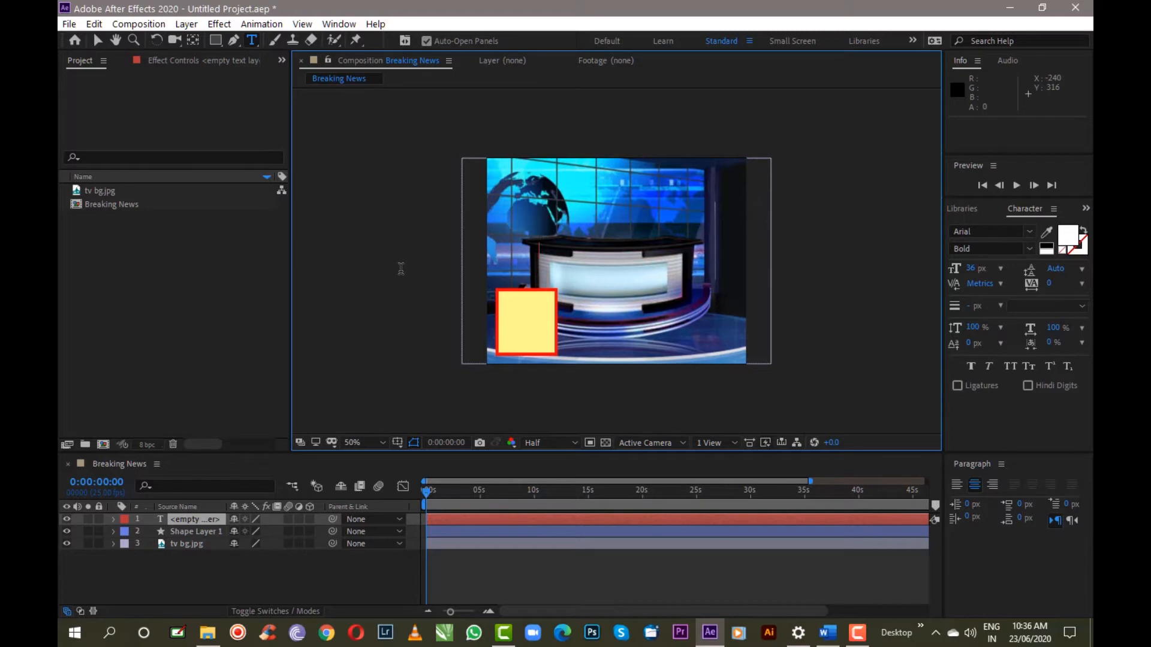
pyautogui.write('AE B')
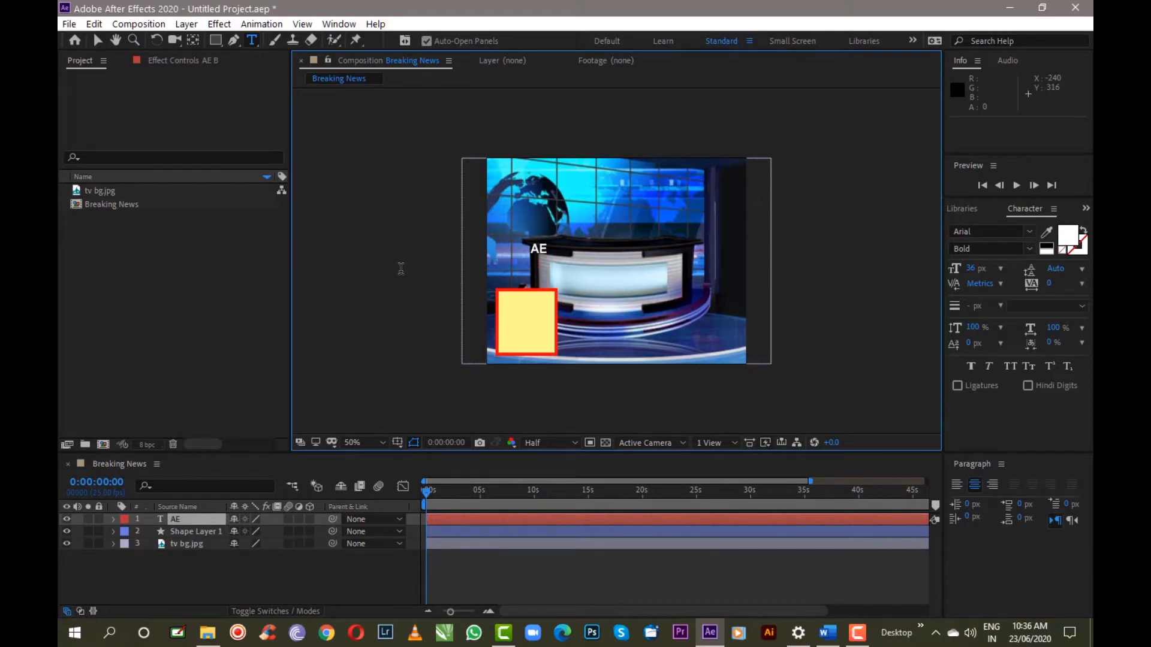
pyautogui.press('Return')
pyautogui.write('Breaking News')
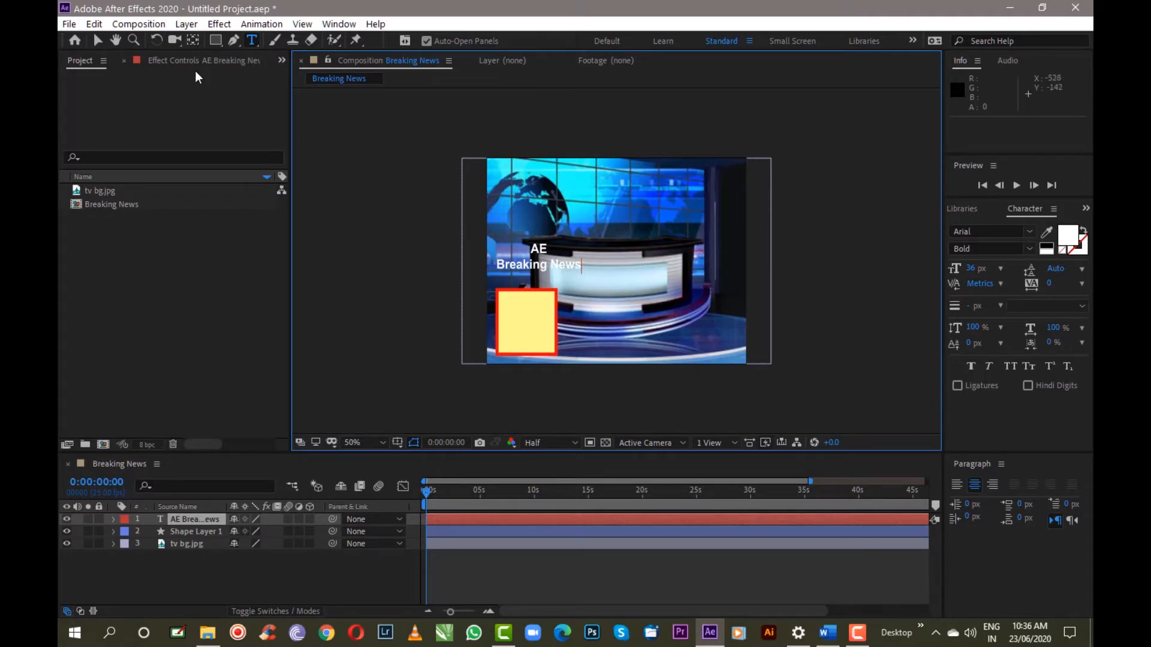
pyautogui.click(97, 41)
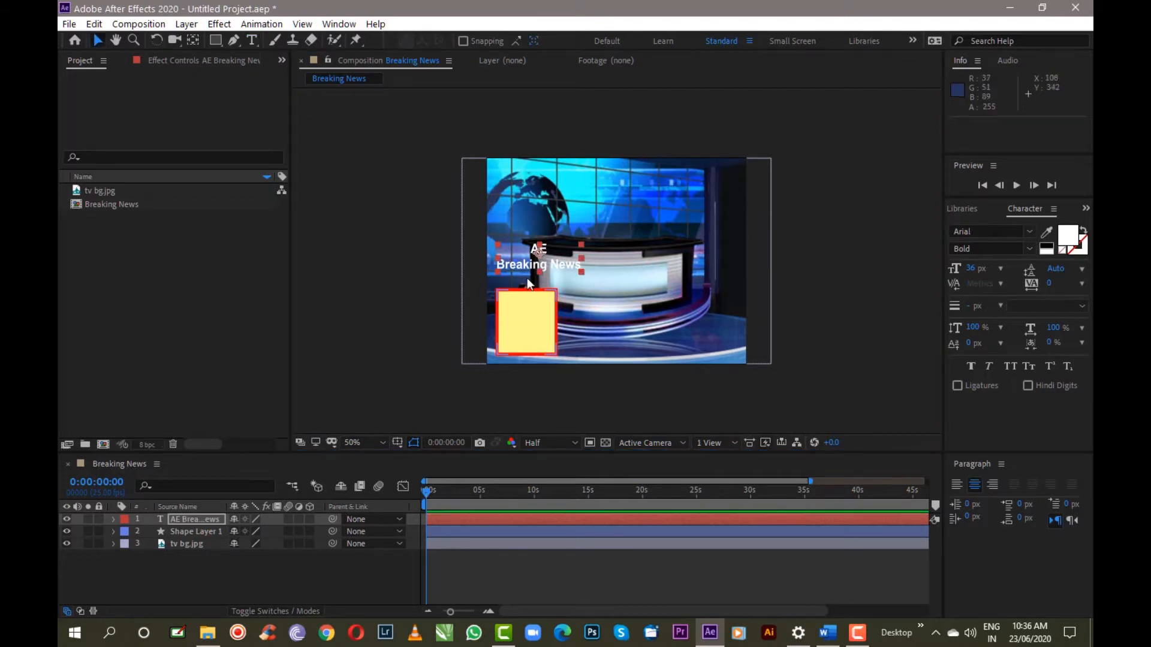
# Scale the yellow rectangle to about 132% by 81% and shift it fully inside the frame below the text.
pyautogui.click(520, 327)
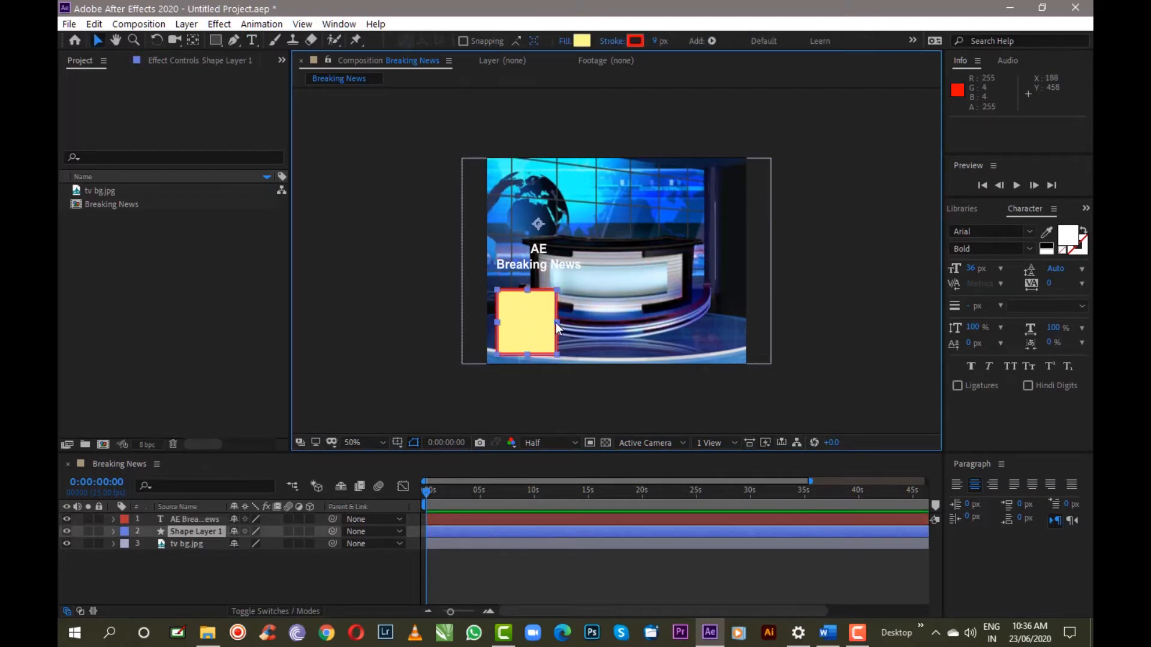
pyautogui.moveTo(556, 322); pyautogui.dragTo(562, 322)
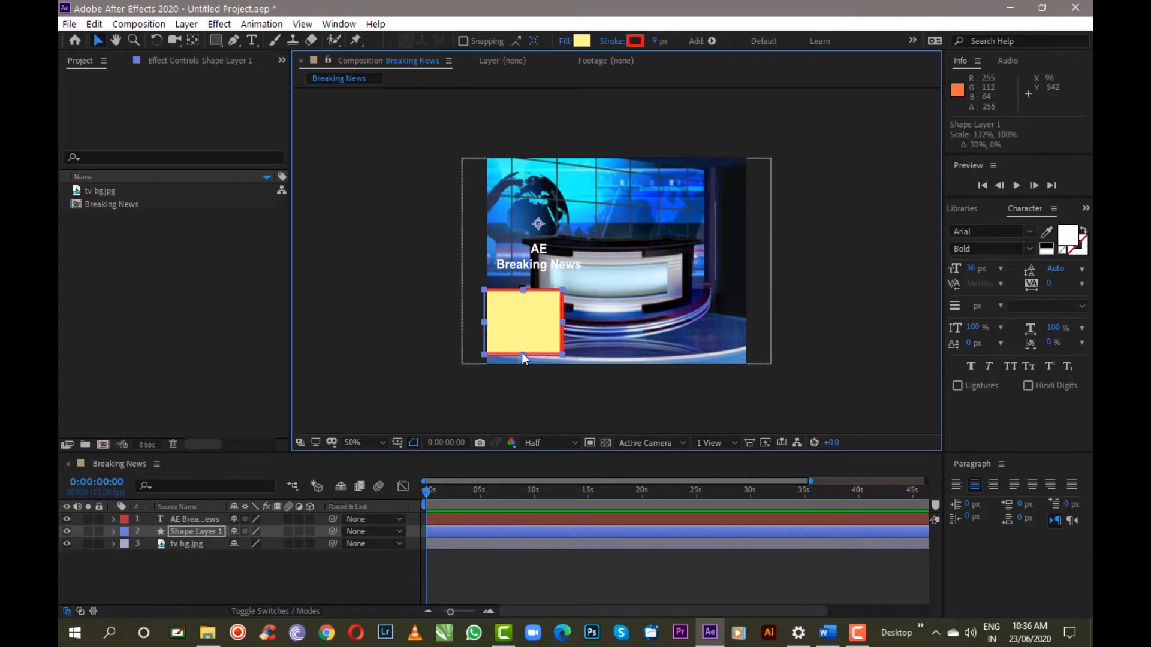
pyautogui.moveTo(524, 355); pyautogui.dragTo(539, 324)
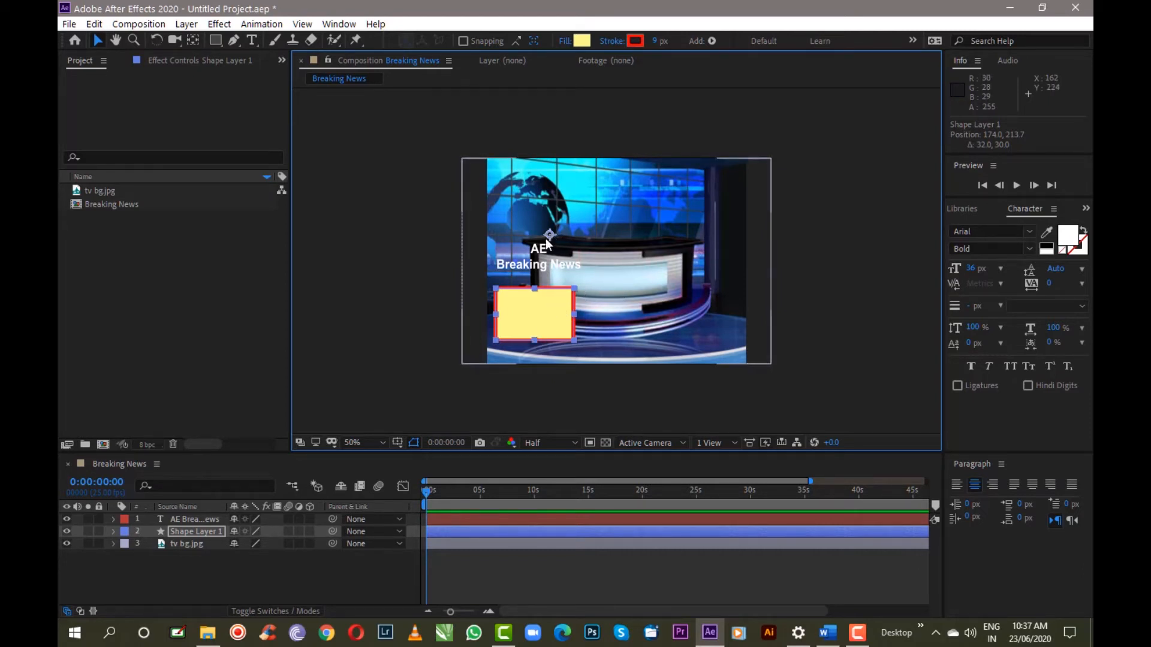
pyautogui.moveTo(535, 340)
pyautogui.mouseDown()
pyautogui.moveTo(536, 322)
pyautogui.moveTo(535, 353)
pyautogui.moveTo(535, 339)
pyautogui.mouseUp()
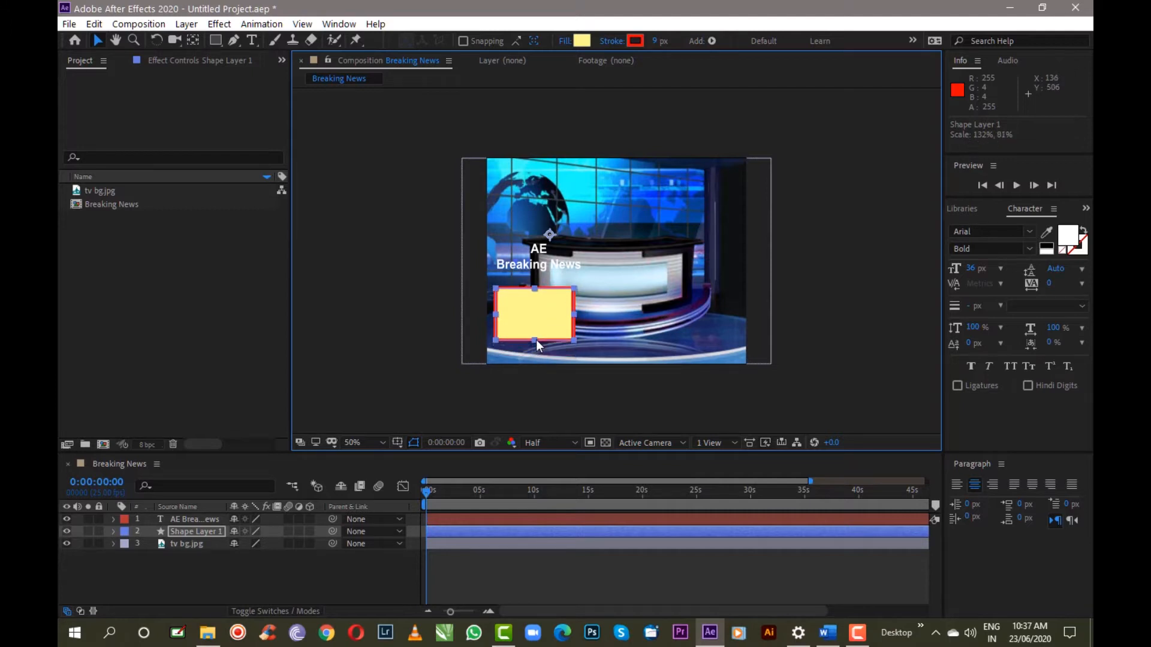
# Snap the rectangle's anchor point to the centre of the shape with the Pan Behind tool.
pyautogui.click(193, 41)
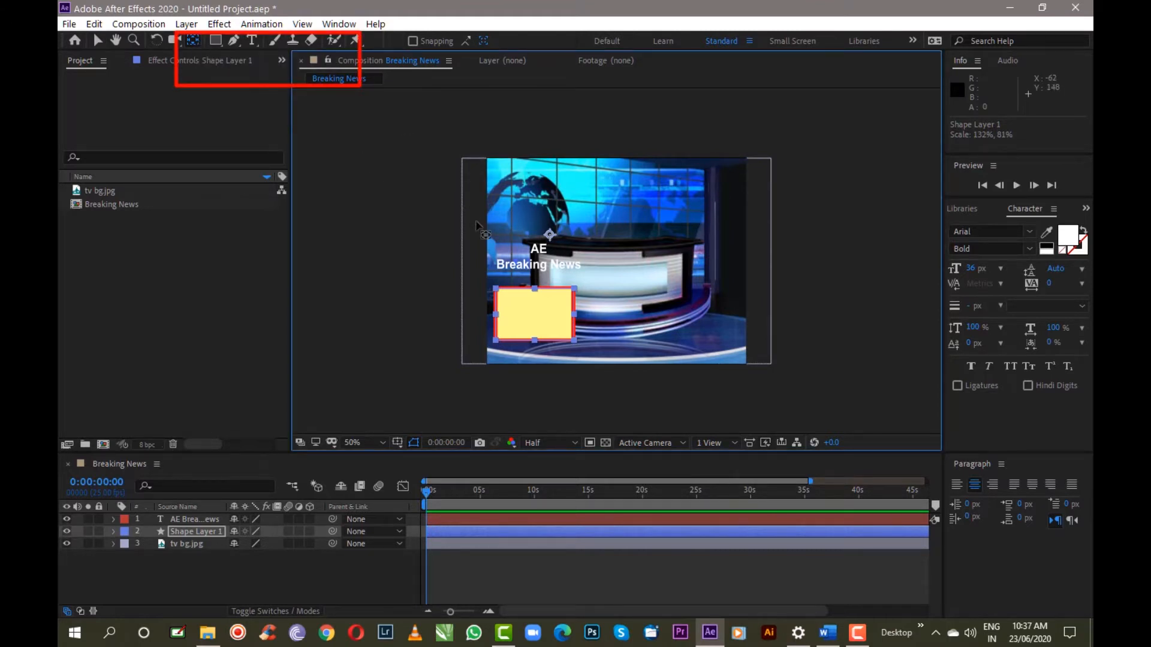
pyautogui.moveTo(549, 233); pyautogui.dragTo(542, 319)
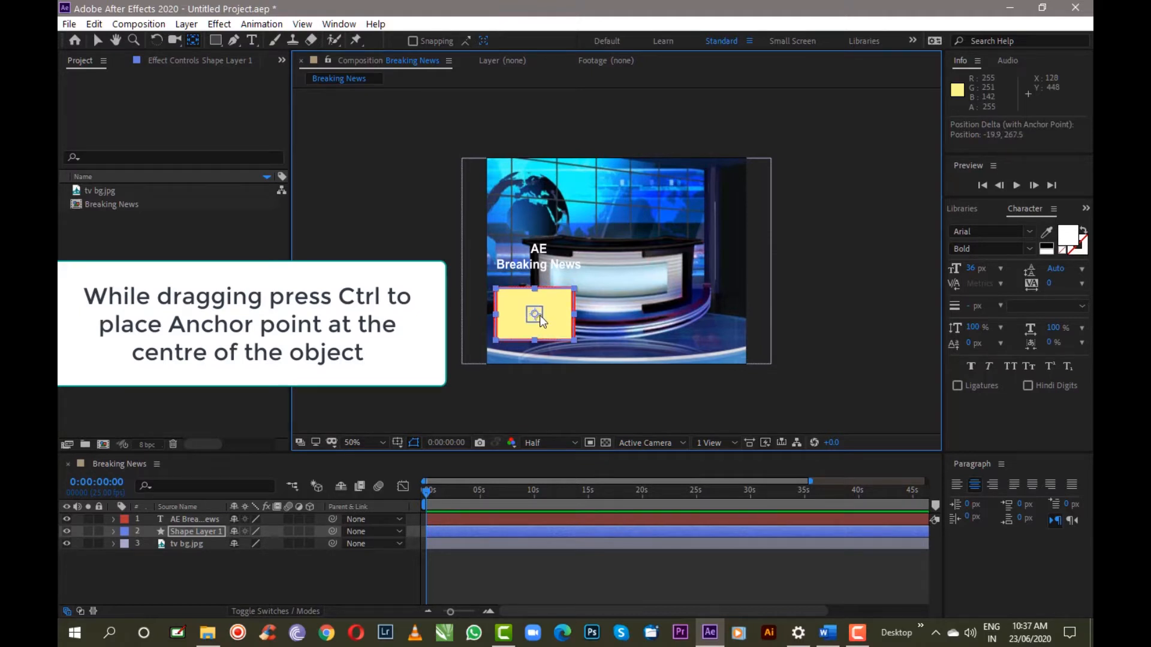
pyautogui.click(98, 40)
# Move the text onto the yellow rectangle at about 136, 416, and widen and reposition the rectangle to enclose it.
pyautogui.moveTo(532, 273); pyautogui.dragTo(531, 322)
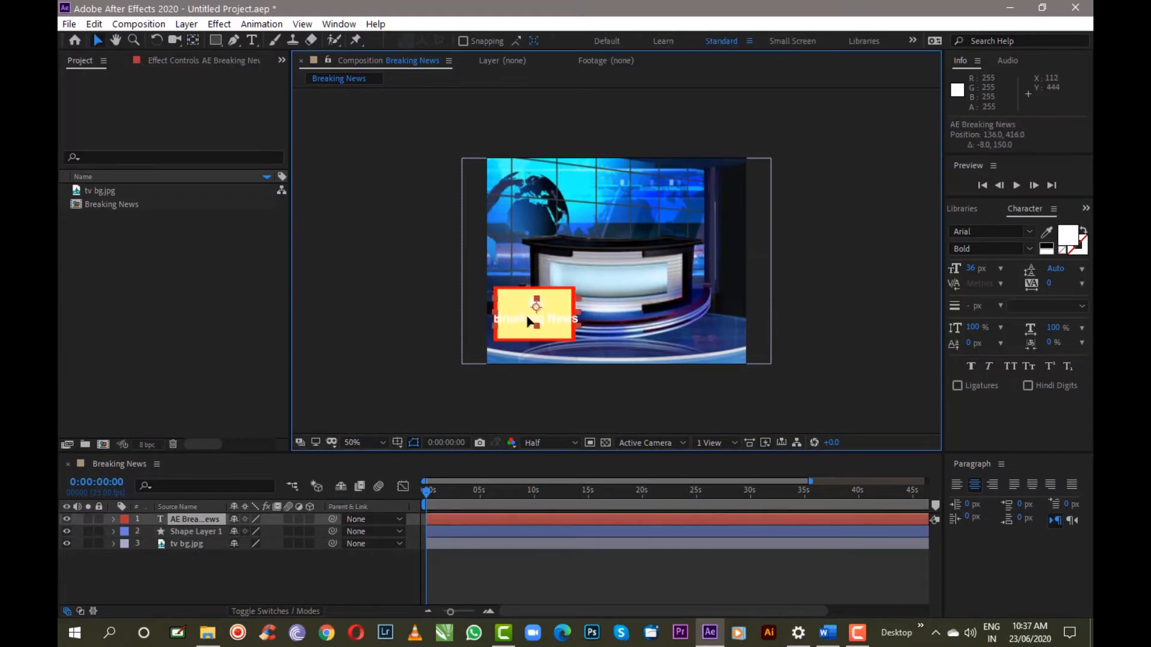
pyautogui.click(566, 294)
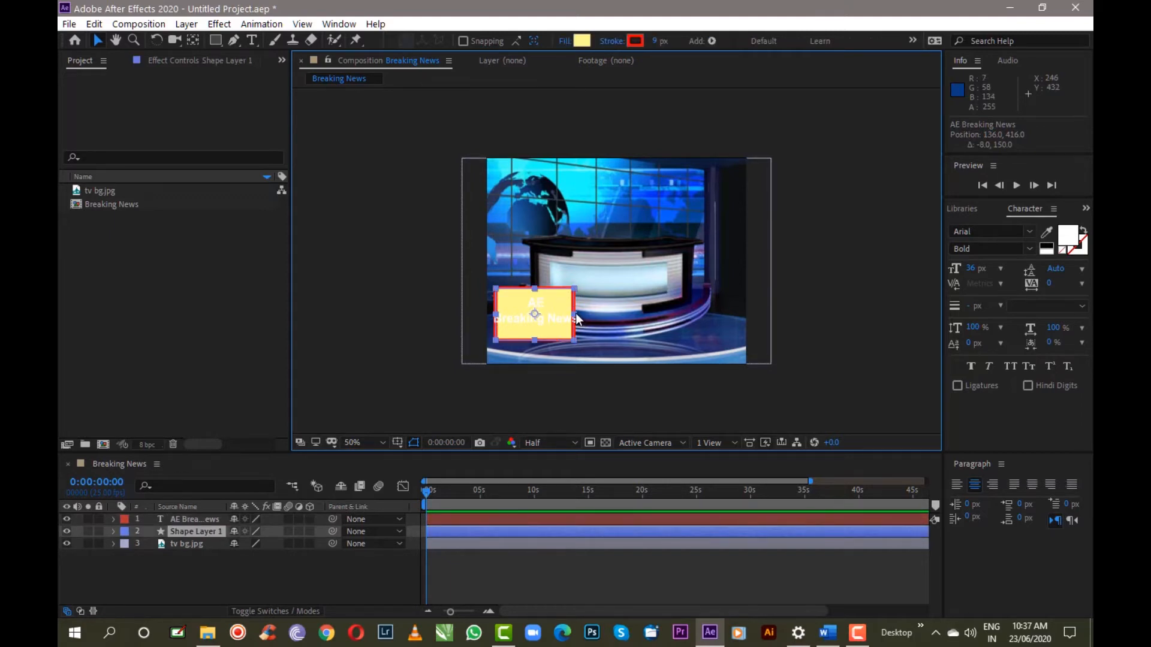
pyautogui.moveTo(576, 312); pyautogui.dragTo(536, 310)
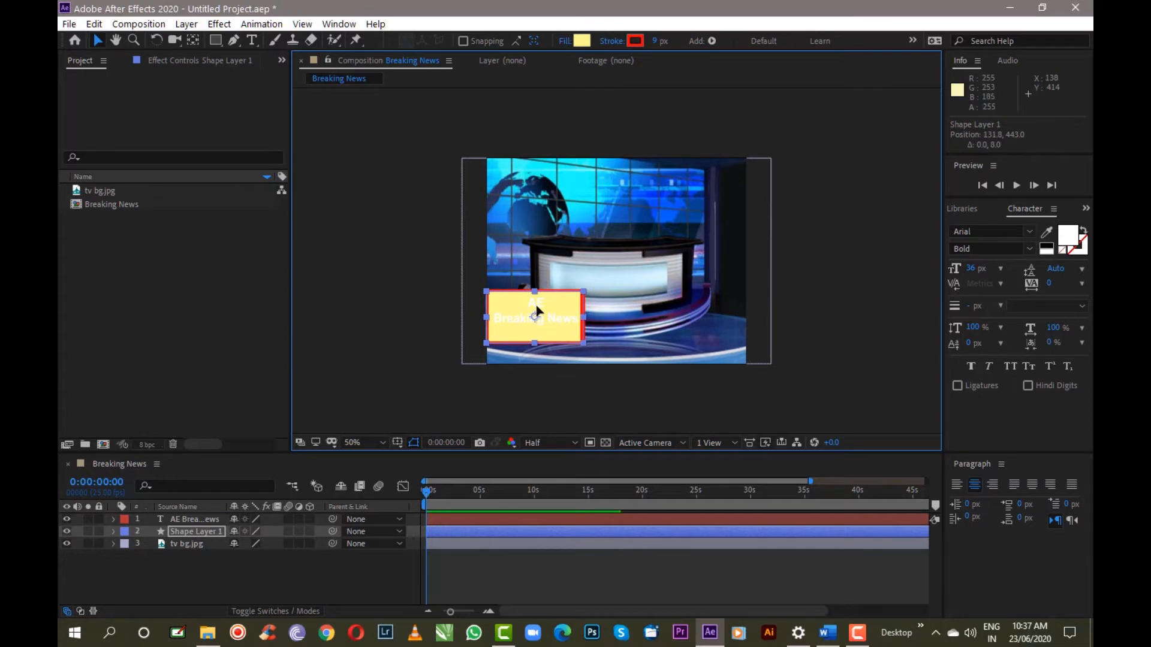
pyautogui.click(369, 342)
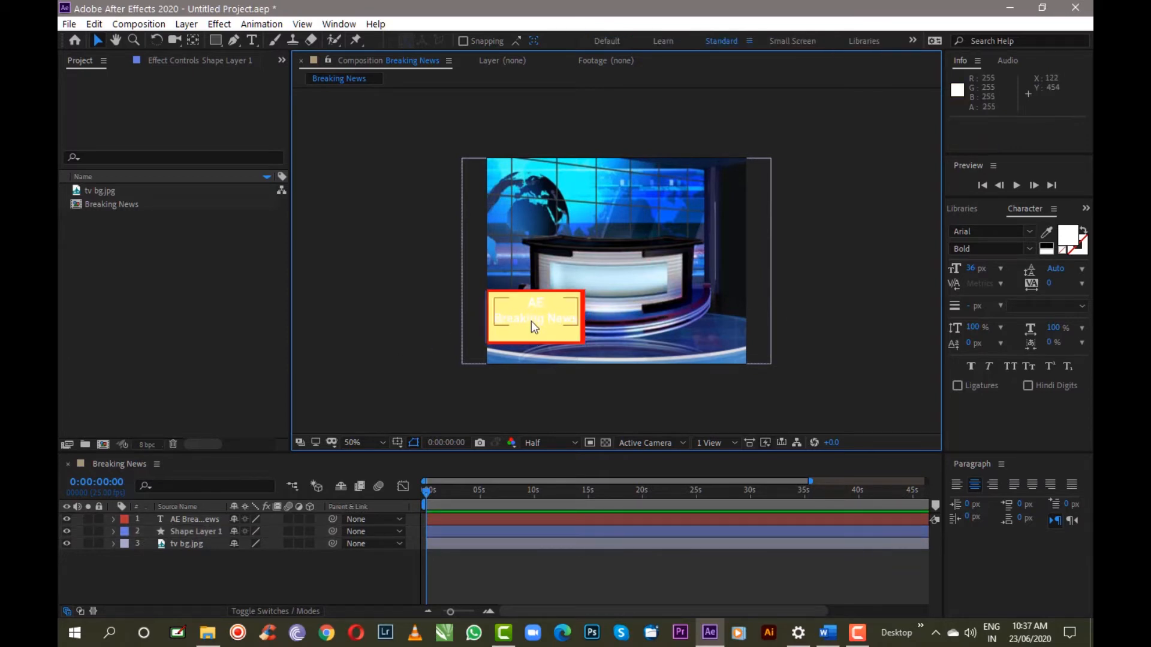
# Set the text's fill colour to blue 0B1DCB.
pyautogui.click(531, 321)
pyautogui.click(1066, 241)
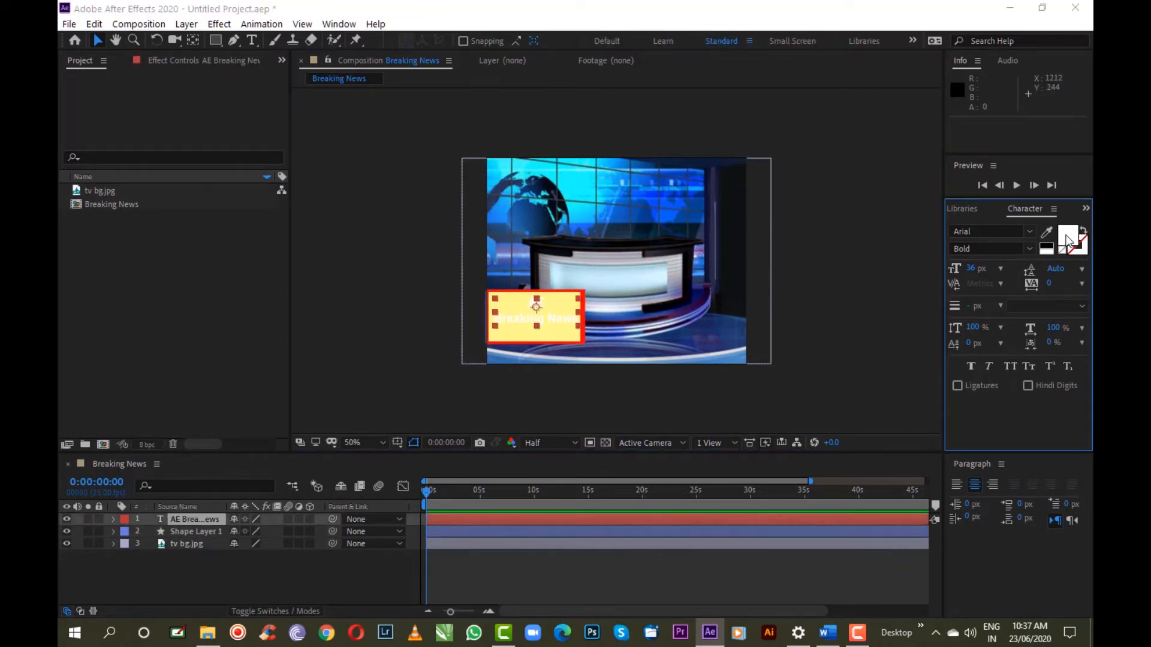
pyautogui.click(892, 313)
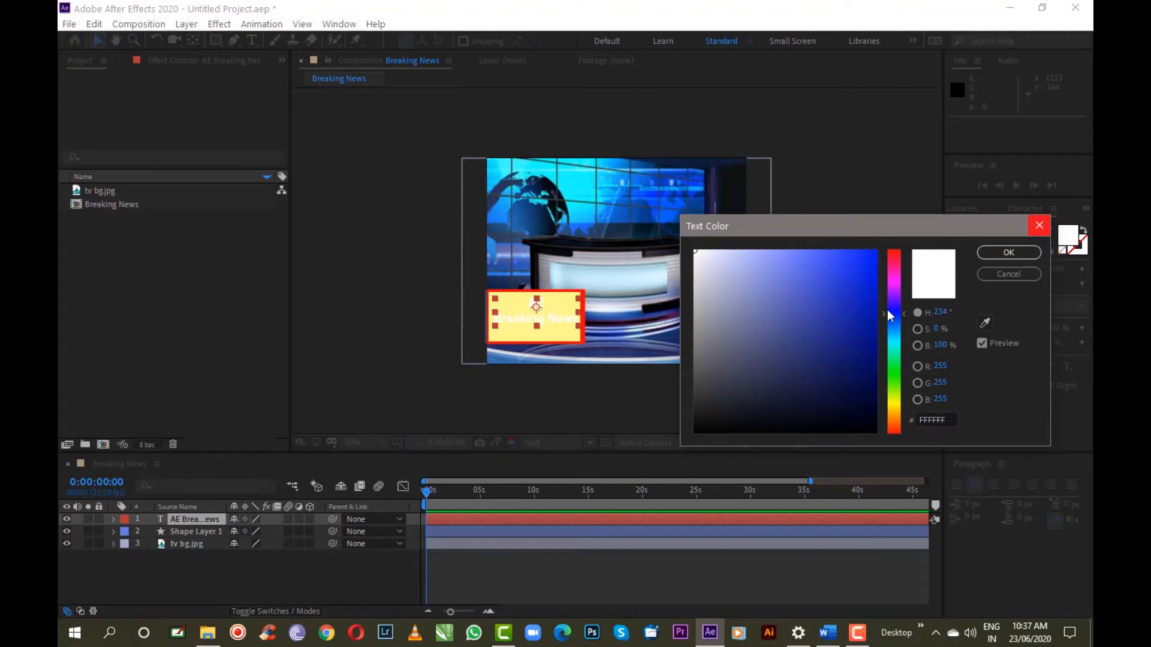
pyautogui.click(867, 287)
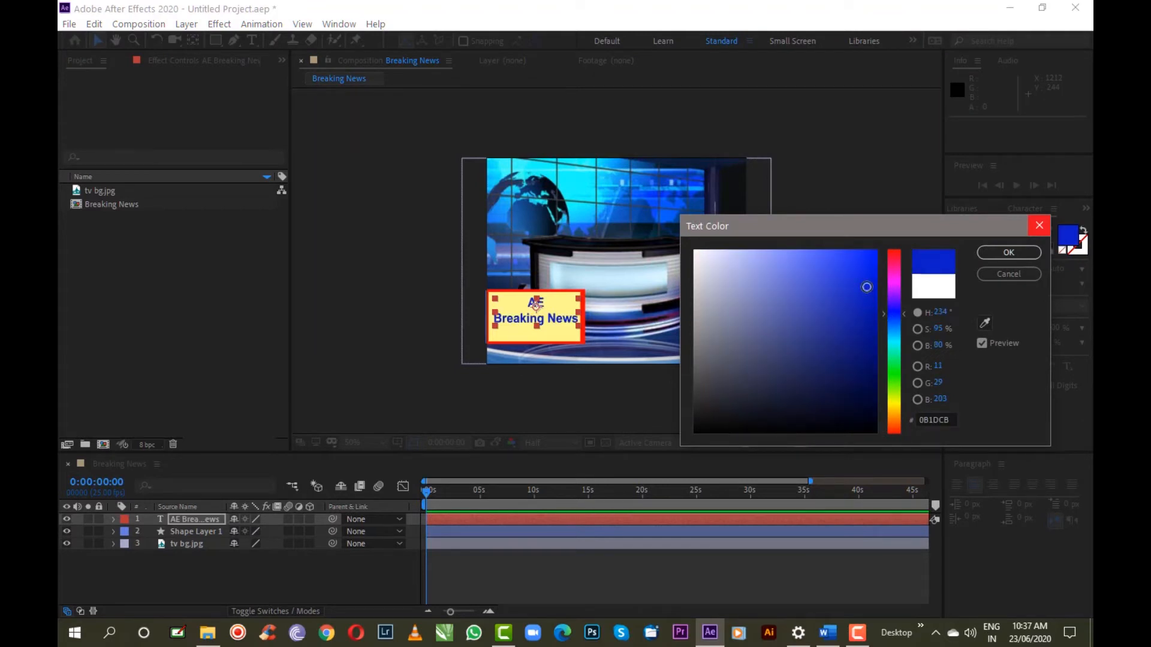
pyautogui.click(1008, 253)
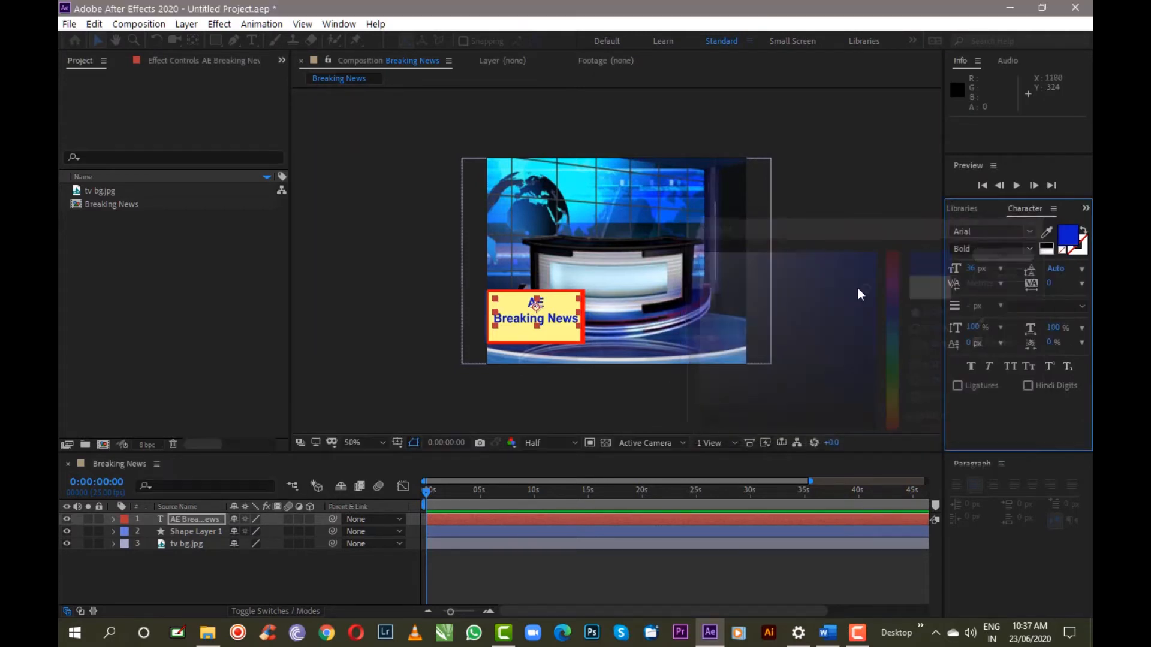
# Insert a line break before "News" so the text runs on three lines.
pyautogui.click(539, 326)
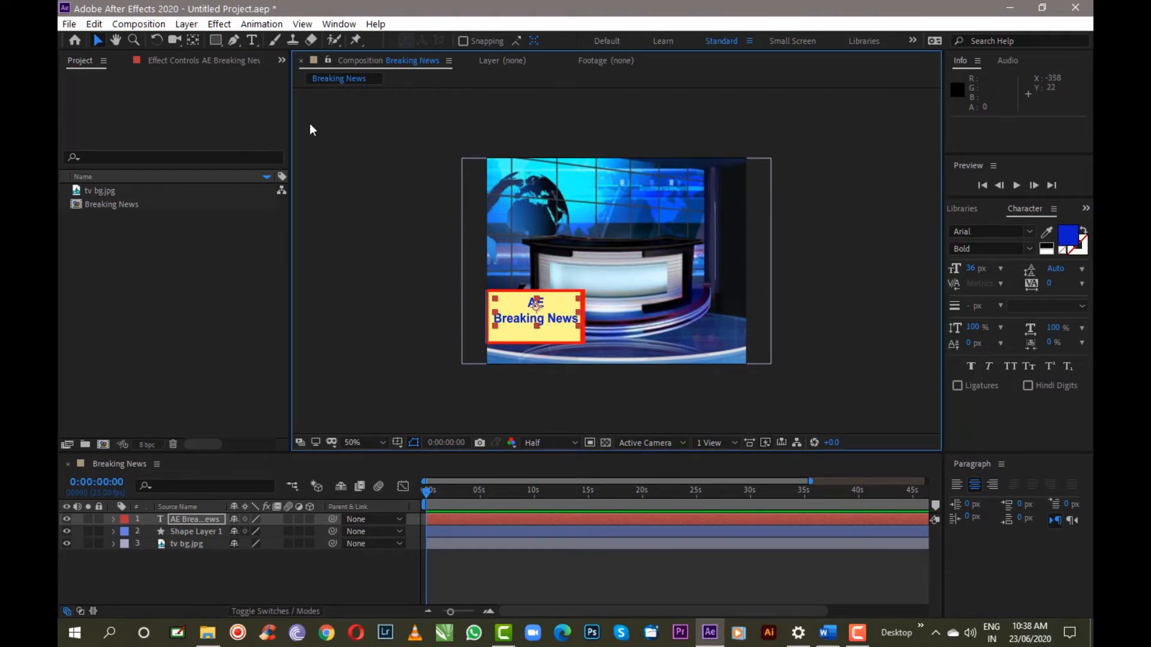
pyautogui.click(251, 40)
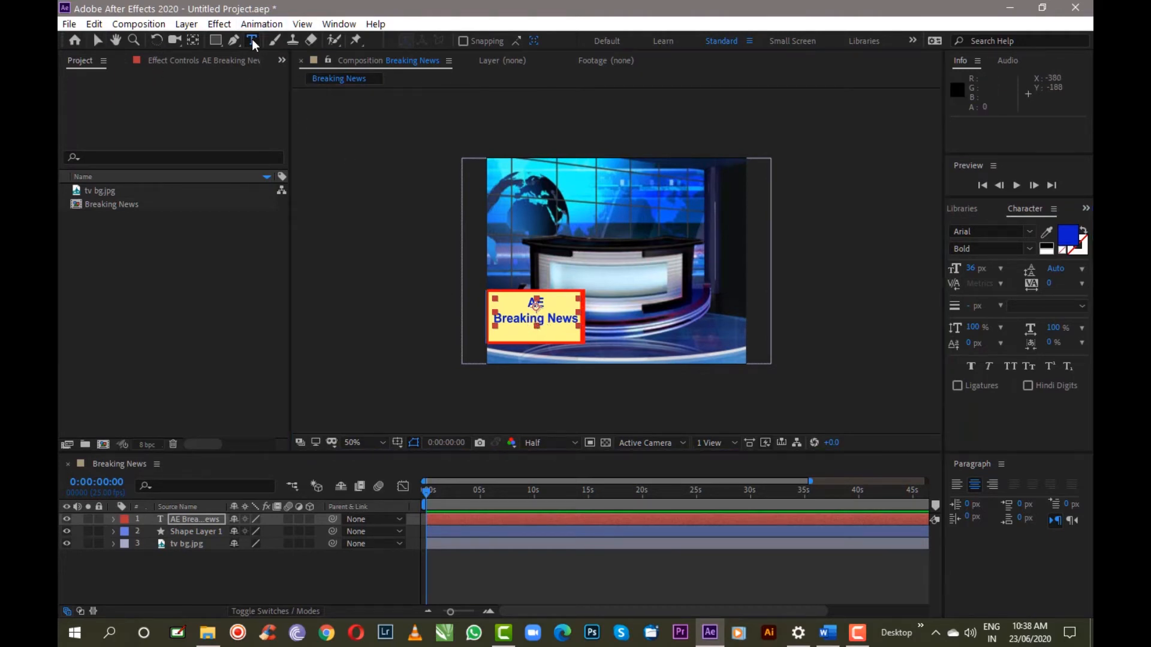
pyautogui.click(544, 319)
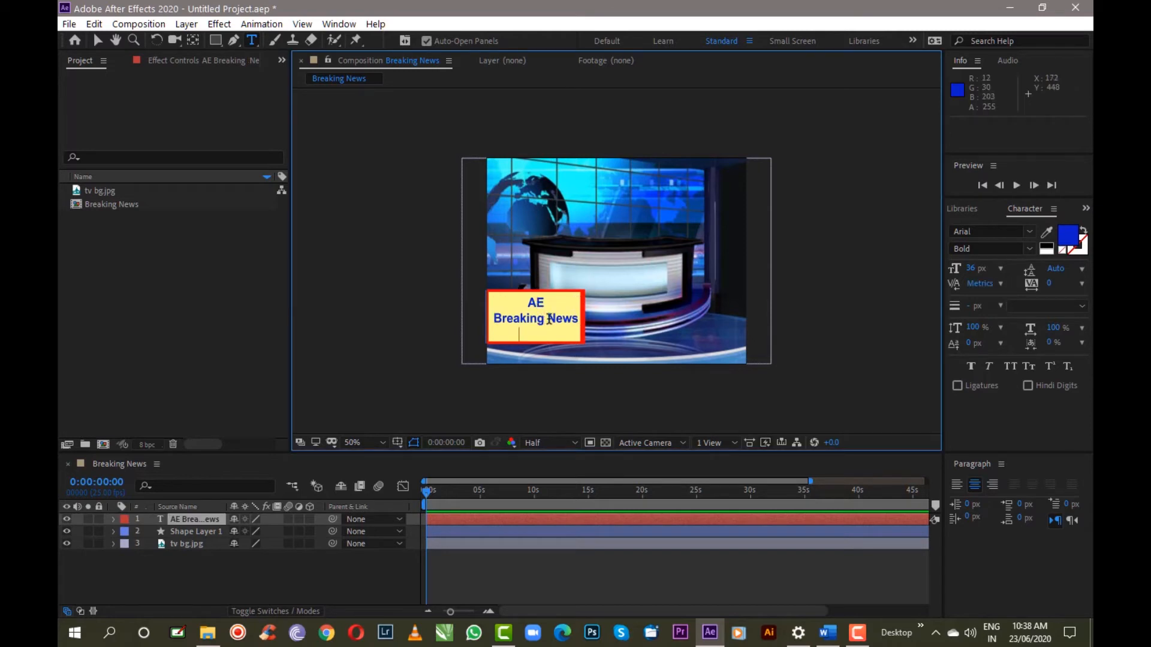
pyautogui.press('Return')
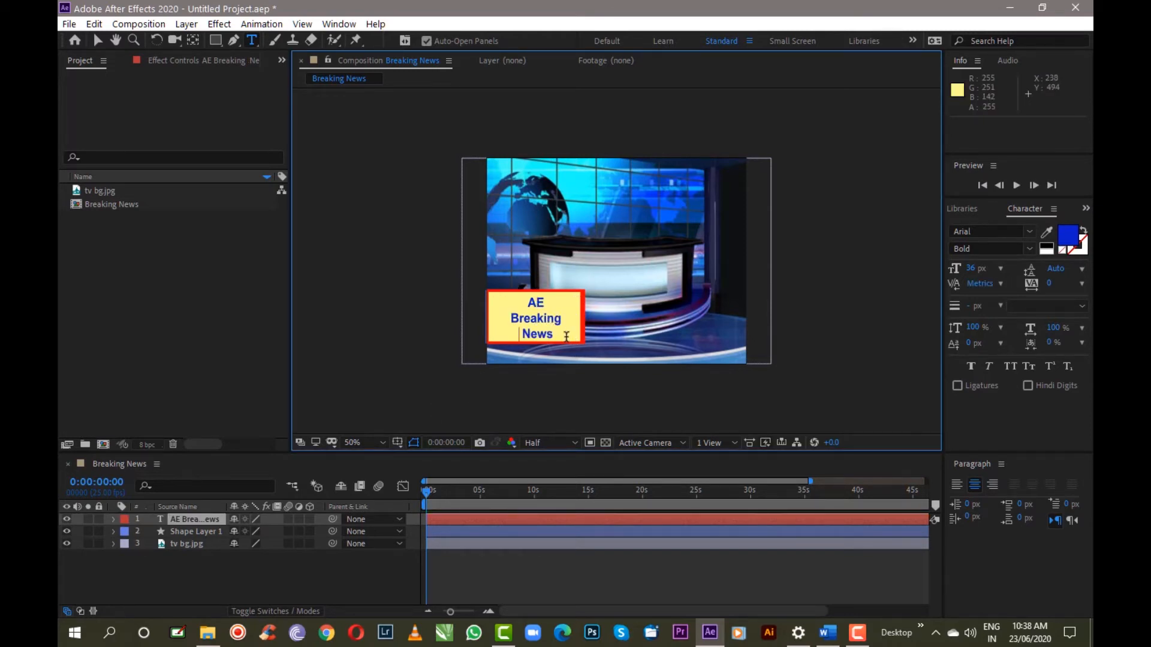
# Centre-align all three lines of the text, finish editing and deselect the layer.
pyautogui.moveTo(560, 320); pyautogui.dragTo(509, 291)
pyautogui.click(551, 336)
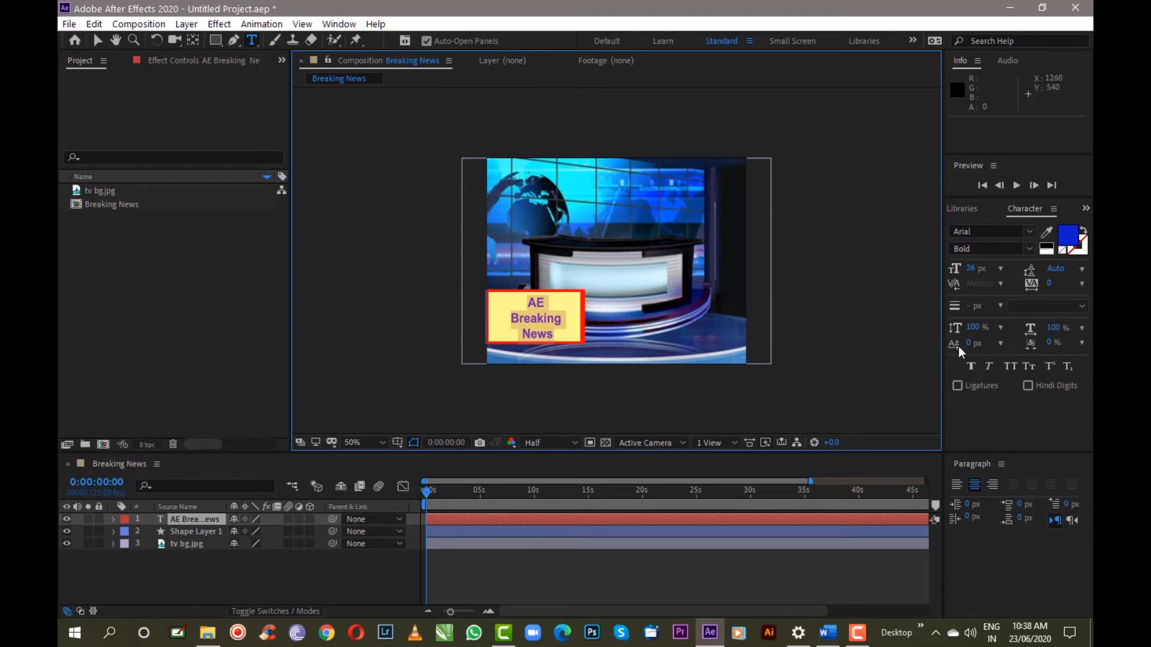
pyautogui.click(974, 486)
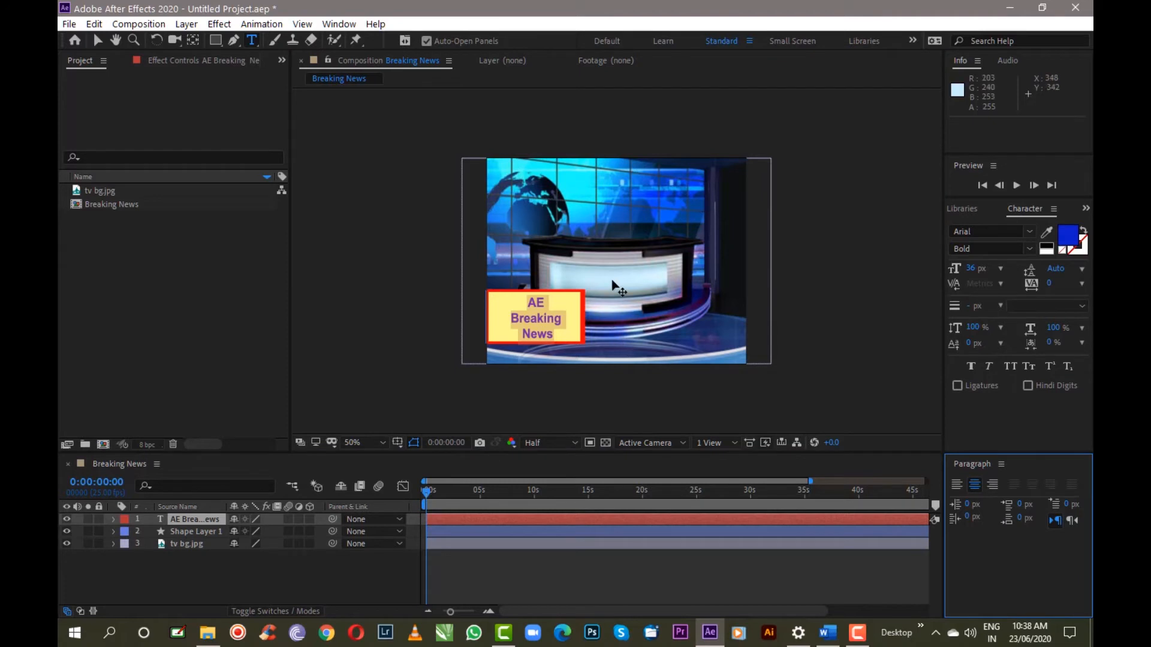
pyautogui.click(97, 40)
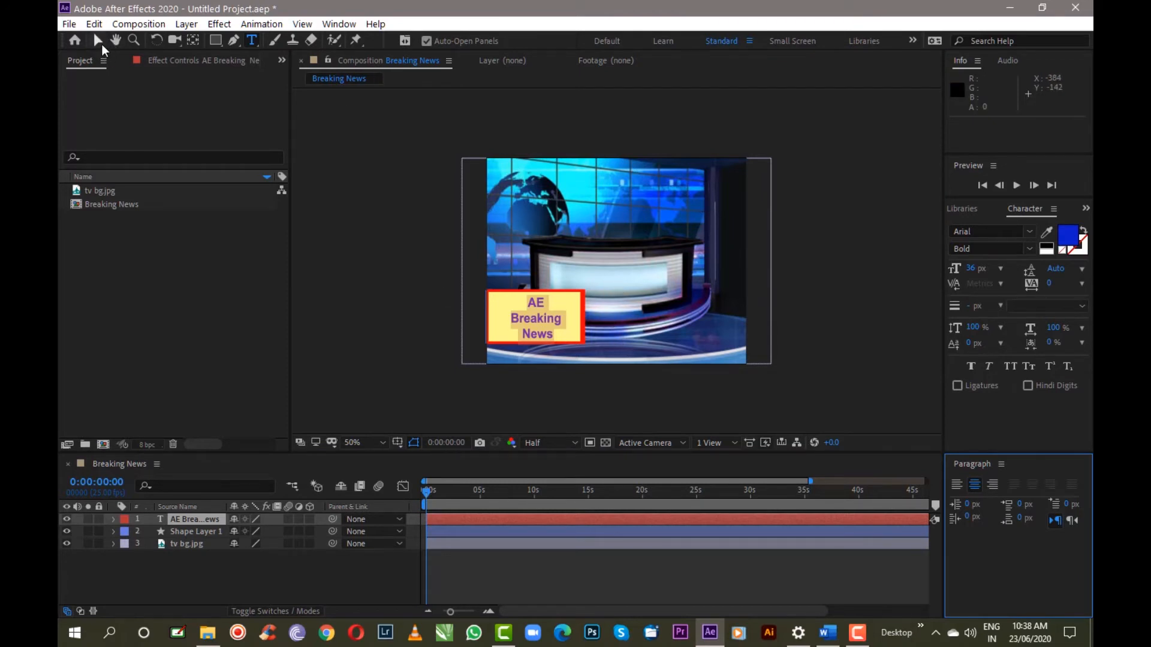
pyautogui.click(761, 340)
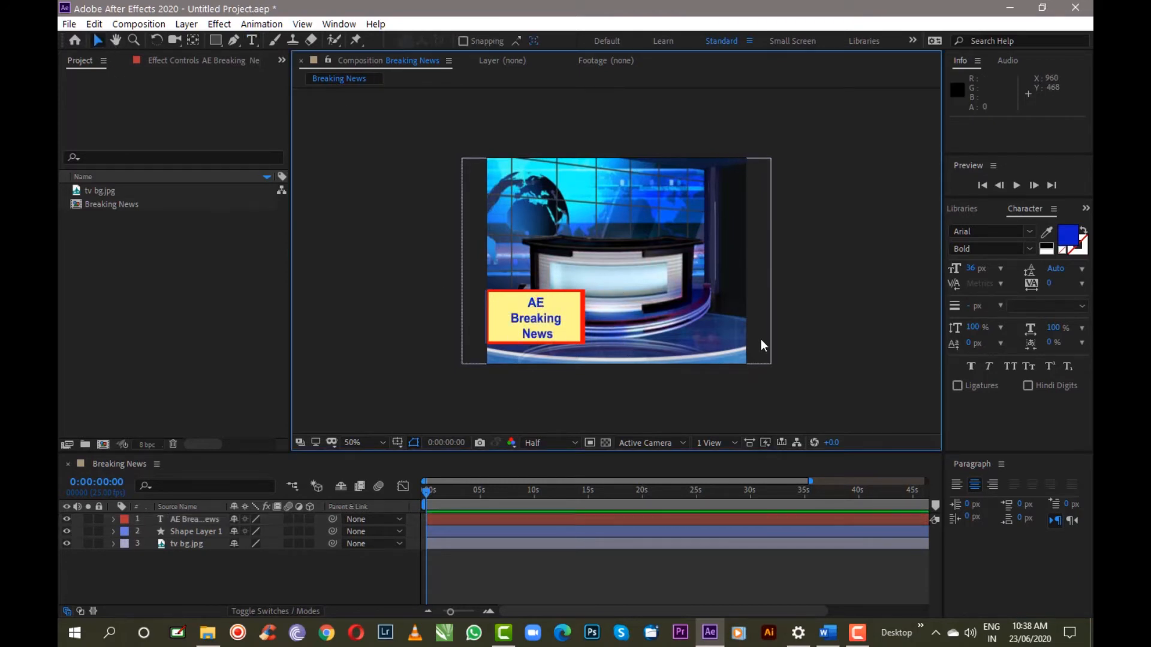
# Move the yellow rectangle down slightly to about 129.8, 455 so that it frames all three lines of text.
pyautogui.click(573, 306)
pyautogui.moveTo(574, 305); pyautogui.dragTo(573, 309)
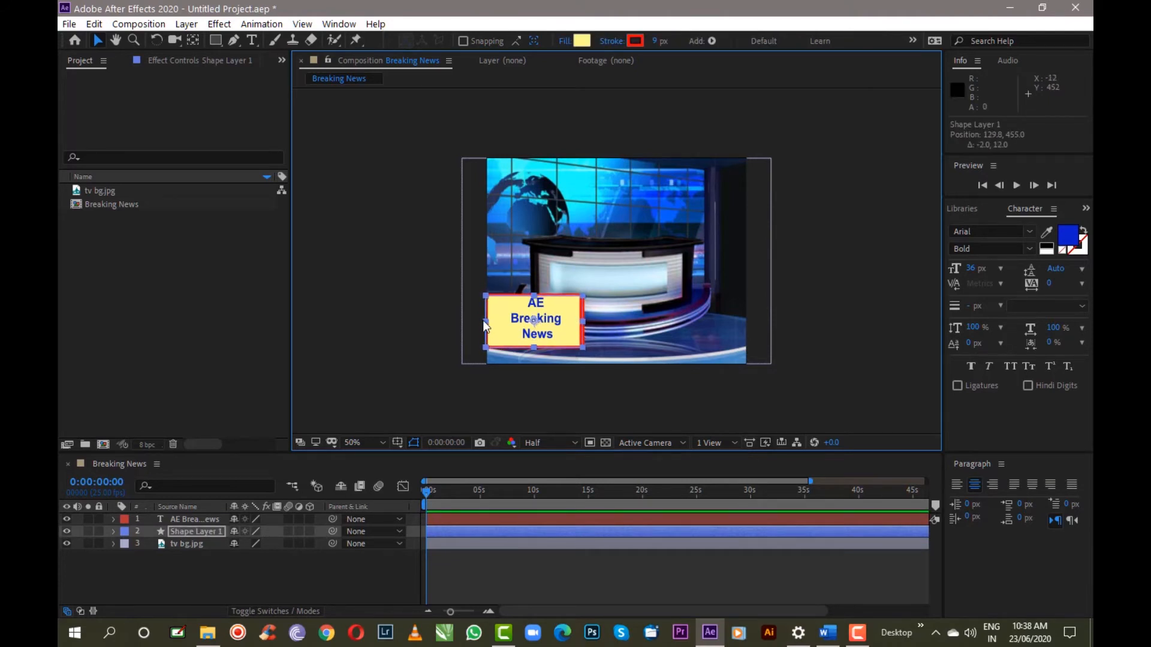
# Narrow the yellow title rectangle so it fits closely around the three lines of text, and deselect it.
pyautogui.moveTo(487, 323); pyautogui.dragTo(520, 337)
pyautogui.click(505, 567)
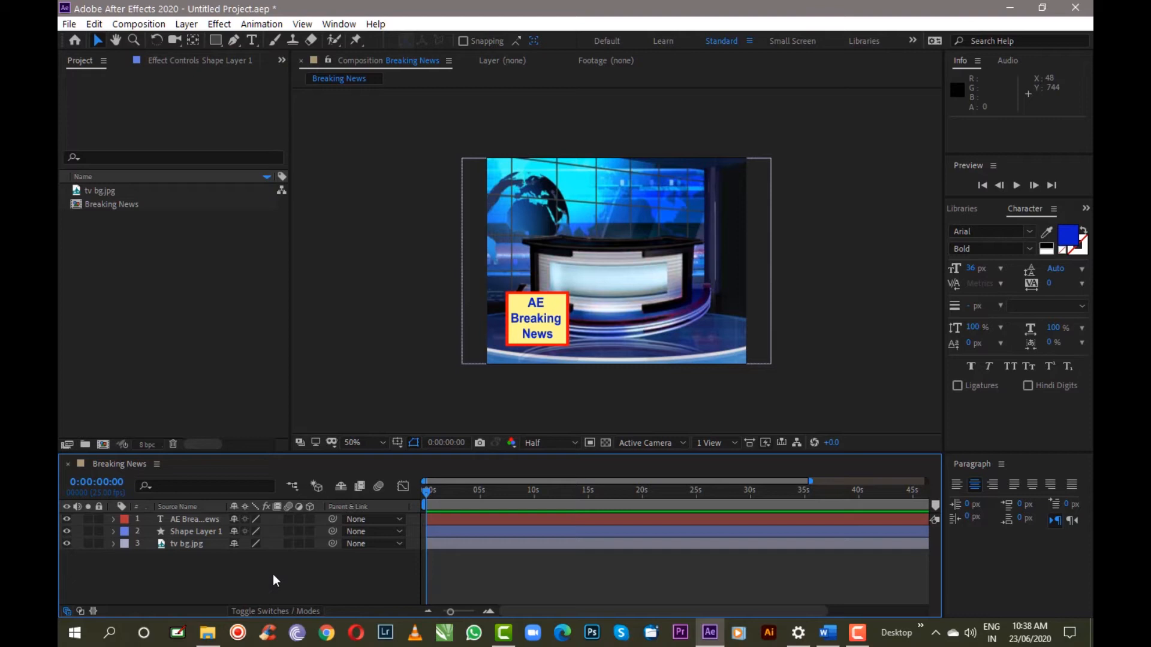
# Draw a red-outlined yellow bar about 540 by 64 px from the title box to the studio image's right edge, and collapse its layer.
pyautogui.click(221, 38)
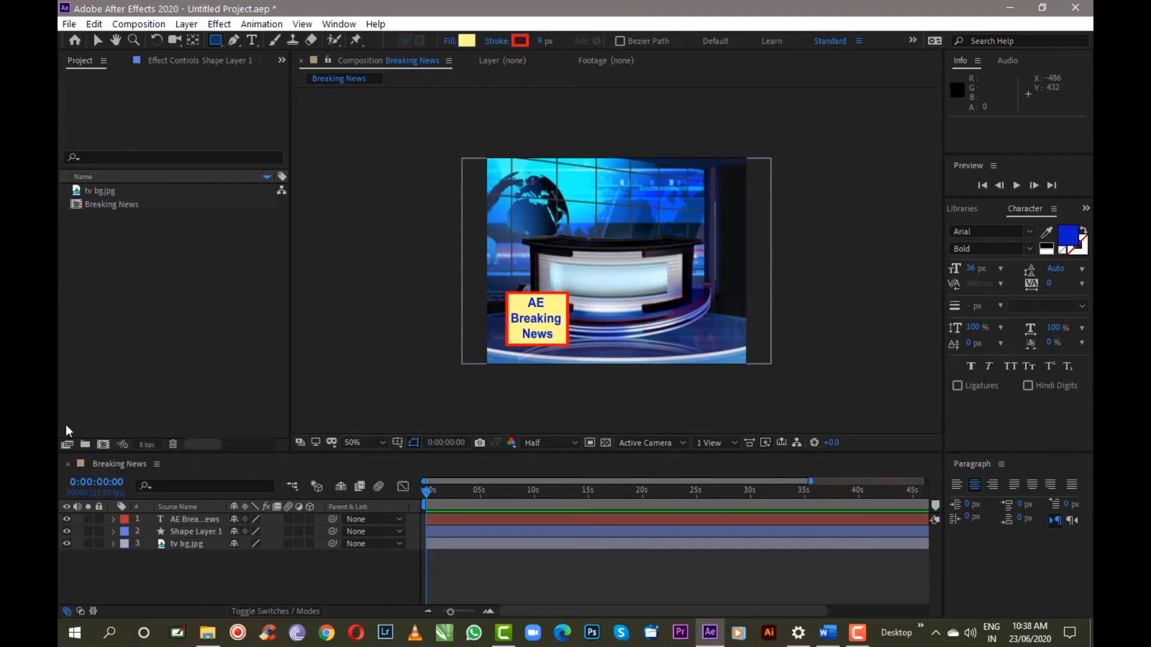
pyautogui.click(179, 561)
pyautogui.click(192, 519)
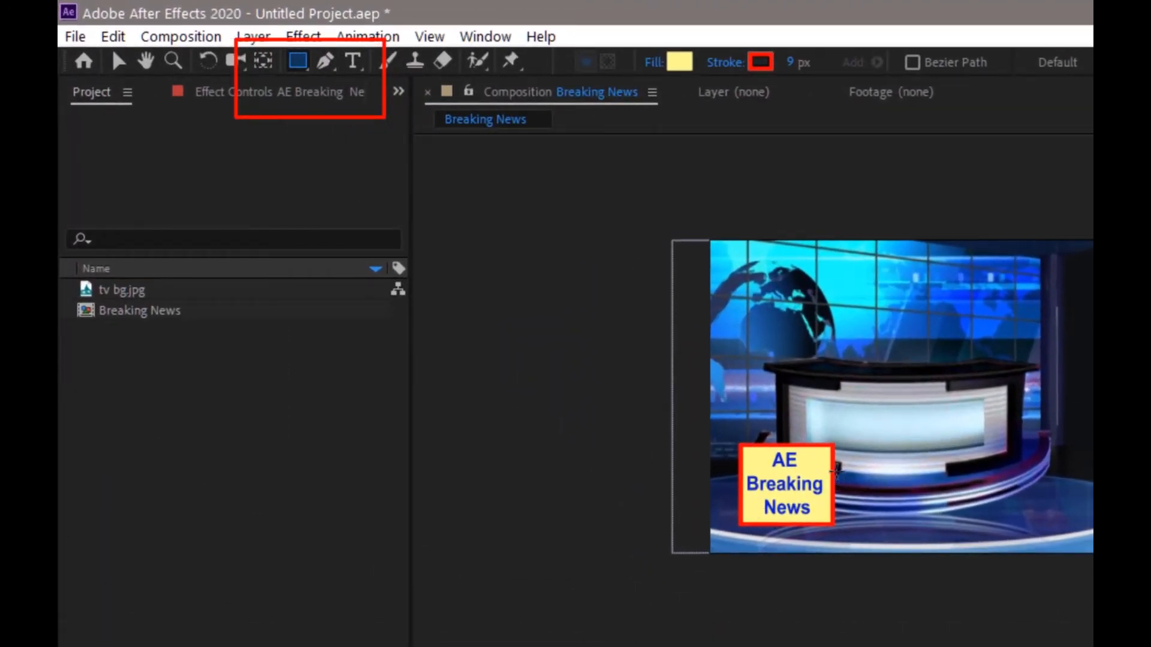
pyautogui.moveTo(836, 470); pyautogui.dragTo(1100, 505)
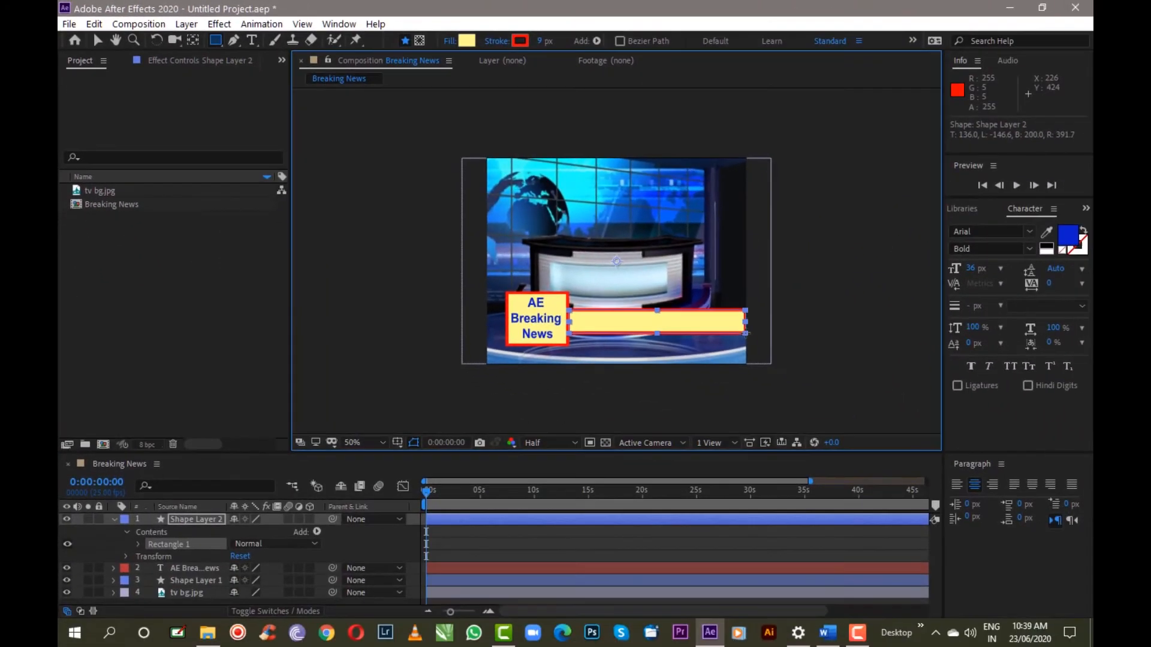
pyautogui.moveTo(745, 333); pyautogui.dragTo(749, 334)
pyautogui.press('v')
pyautogui.moveTo(635, 336); pyautogui.dragTo(636, 335)
pyautogui.click(839, 291)
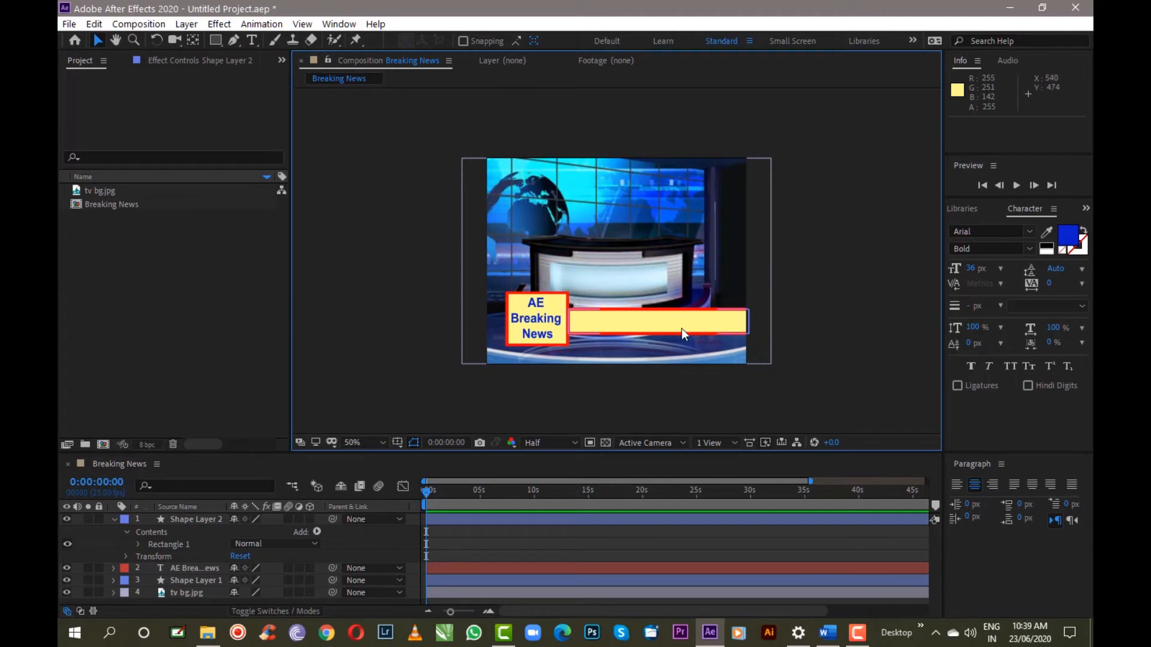
pyautogui.click(113, 521)
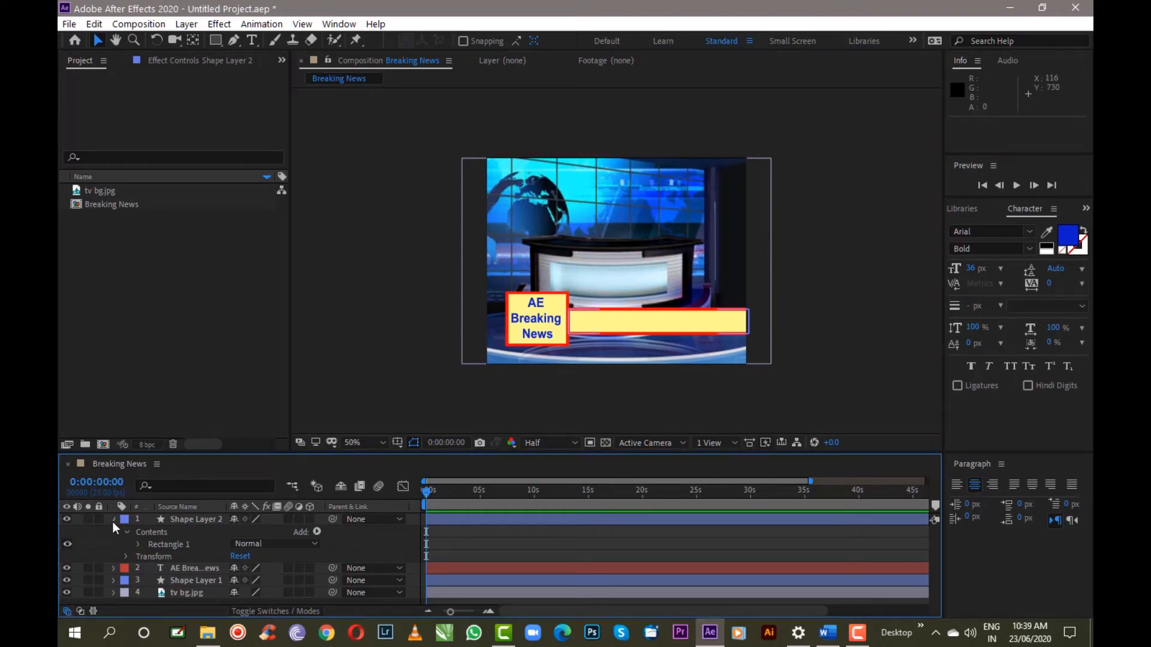
pyautogui.click(114, 520)
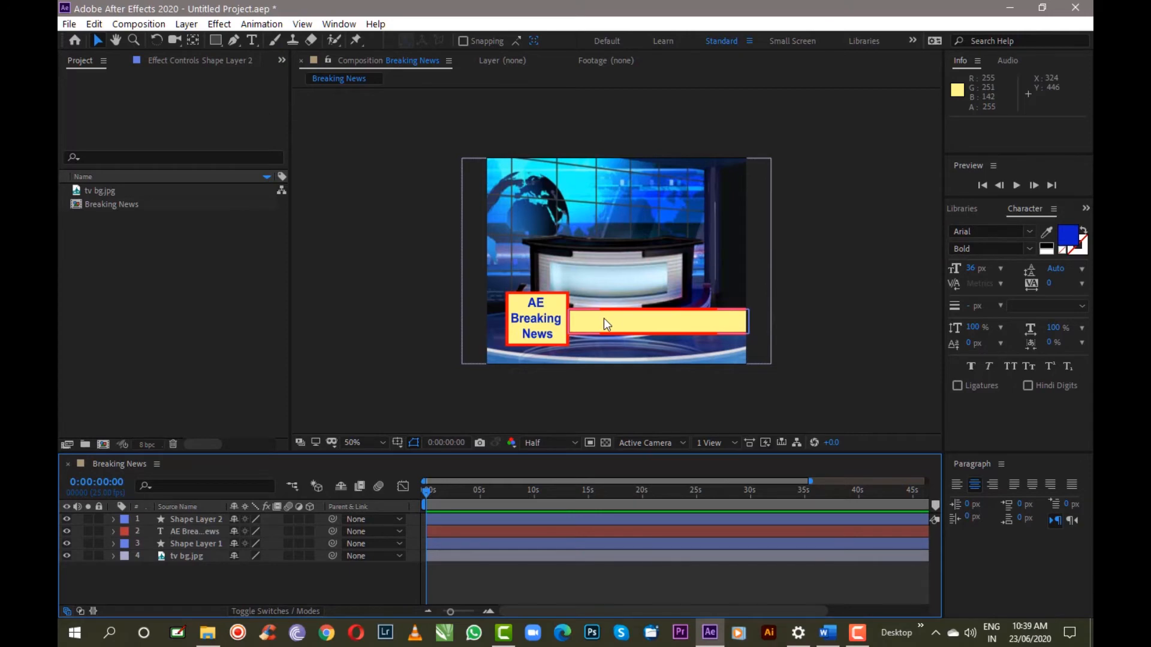
# Switch to Word, copy all of the English and Bengali text in the document, and return to After Effects.
pyautogui.click(827, 640)
pyautogui.moveTo(607, 326); pyautogui.dragTo(287, 224)
pyautogui.rightClick(398, 262)
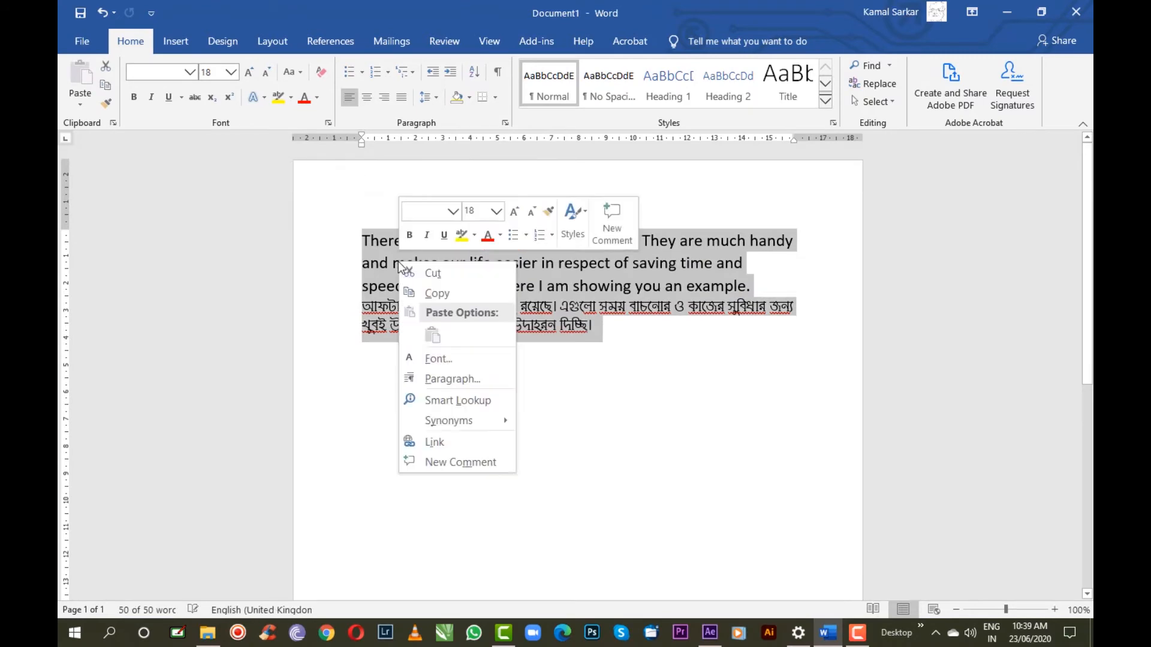
pyautogui.click(430, 294)
pyautogui.click(1007, 13)
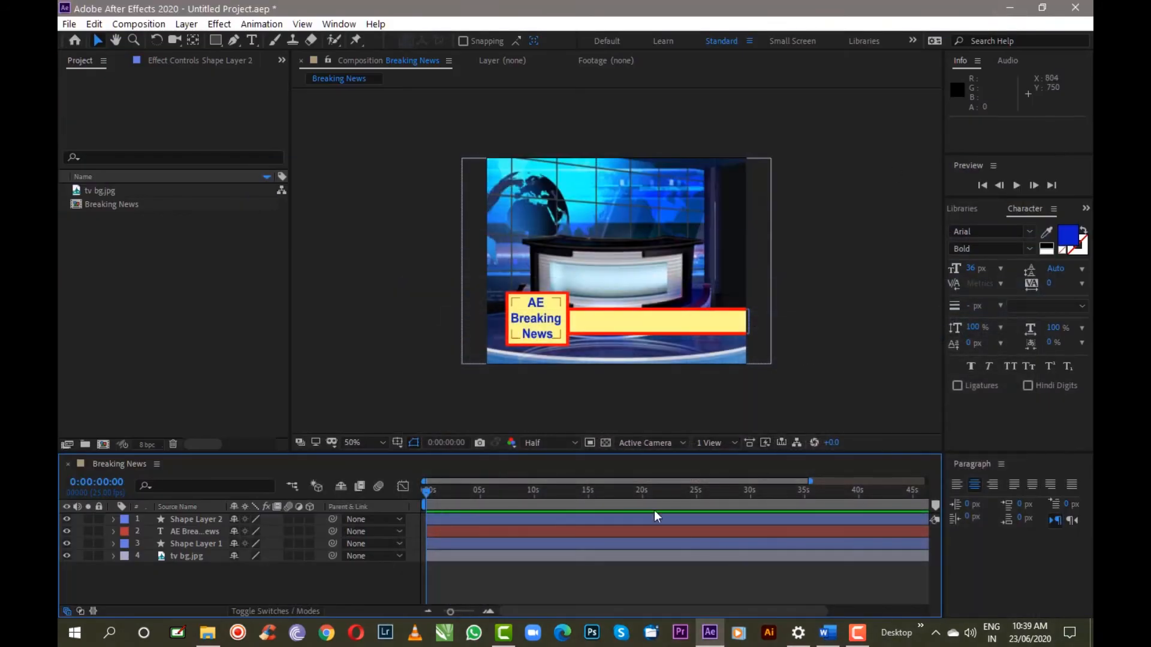
# Create a text layer on the yellow bar and paste the copied text into it.
pyautogui.click(251, 41)
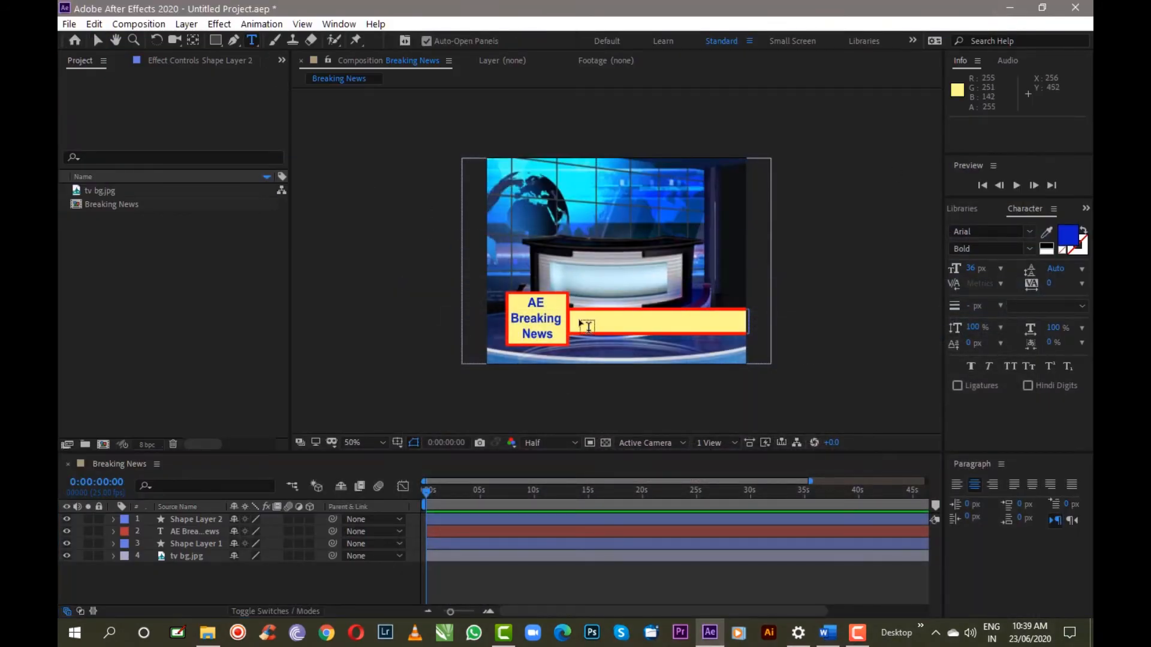
pyautogui.click(583, 321)
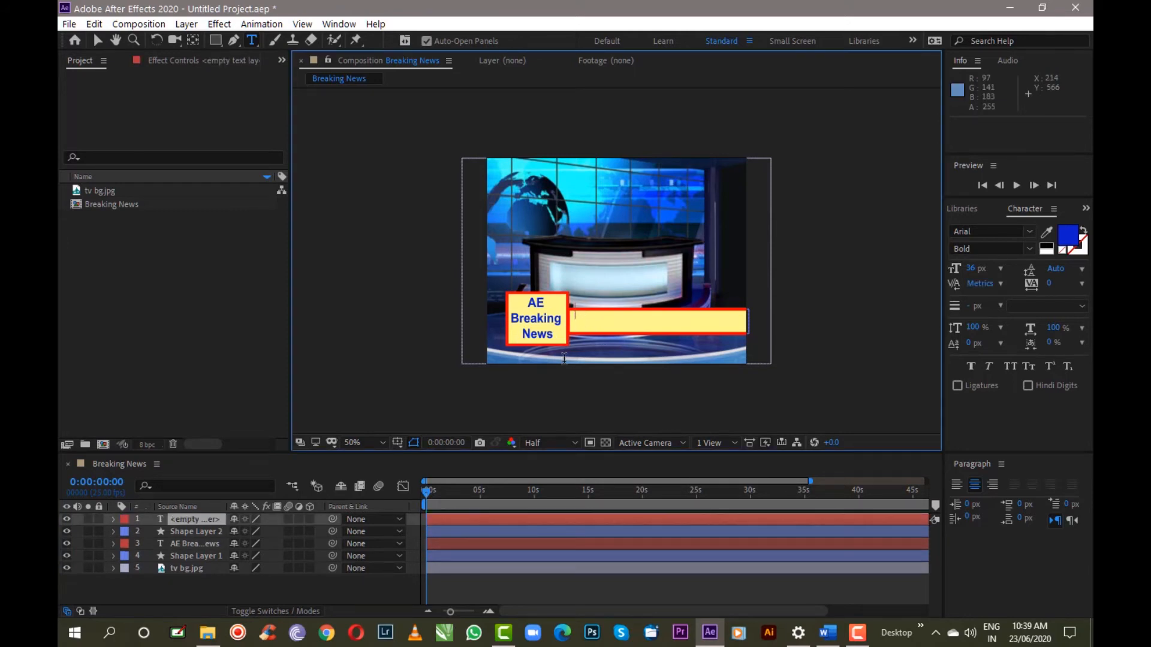
pyautogui.hotkey('ctrl', 'v')
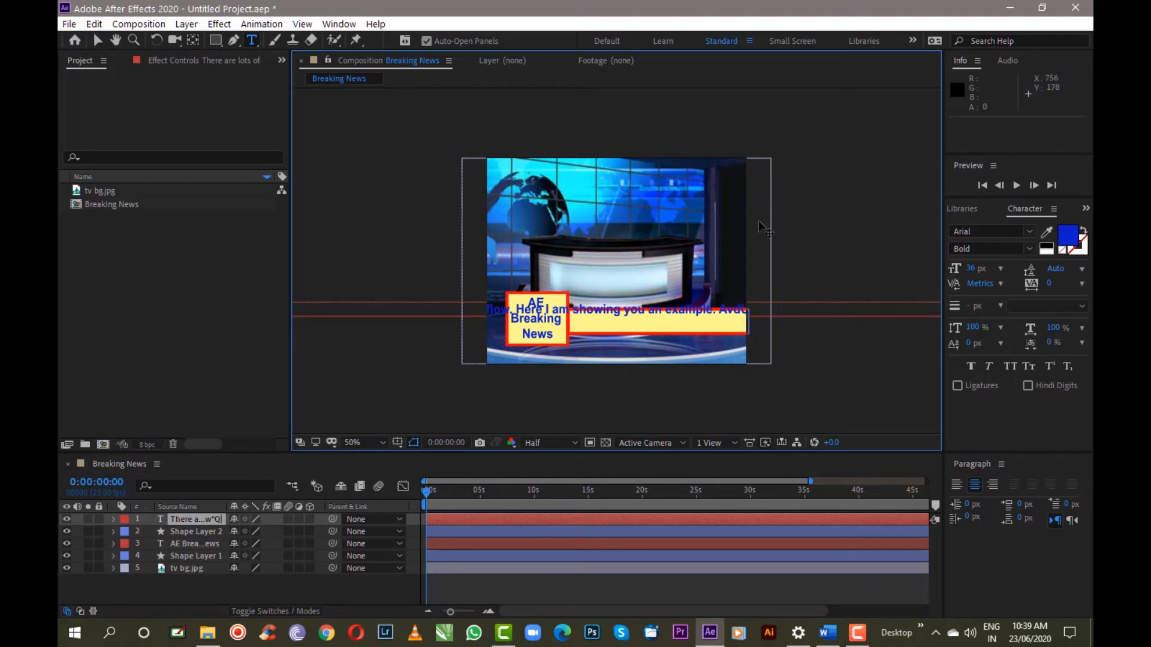
# Move the pasted text to about 2550, 470 so its first words start inside the yellow bar's left end.
pyautogui.click(98, 40)
pyautogui.moveTo(613, 310); pyautogui.dragTo(724, 321)
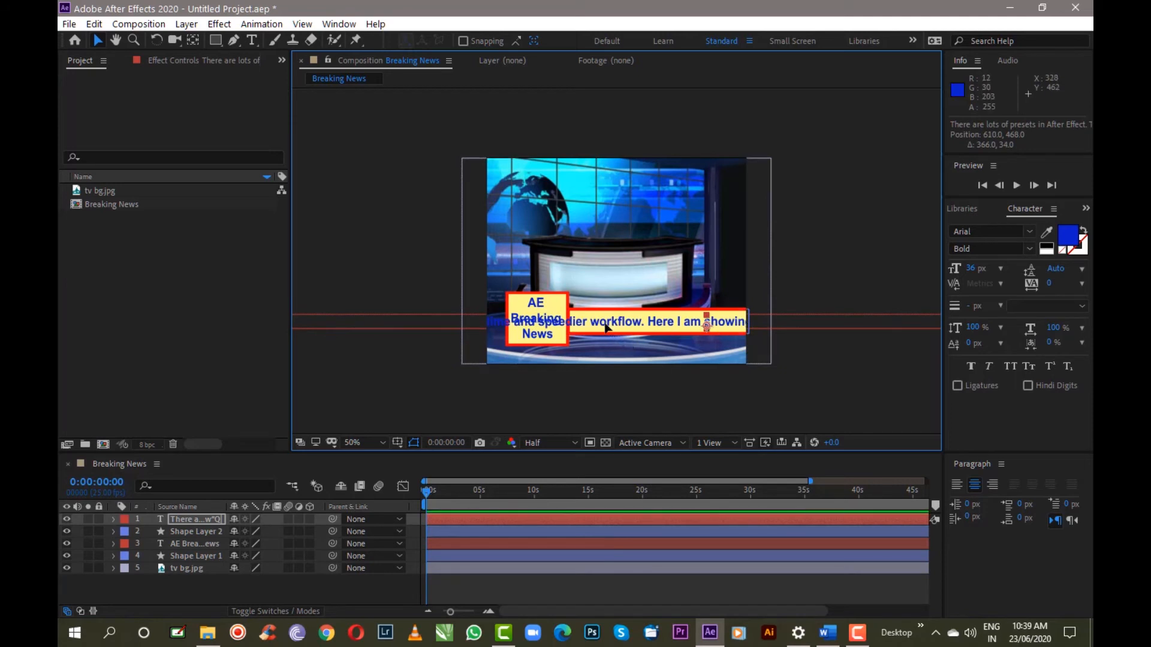
pyautogui.moveTo(628, 336); pyautogui.dragTo(771, 335)
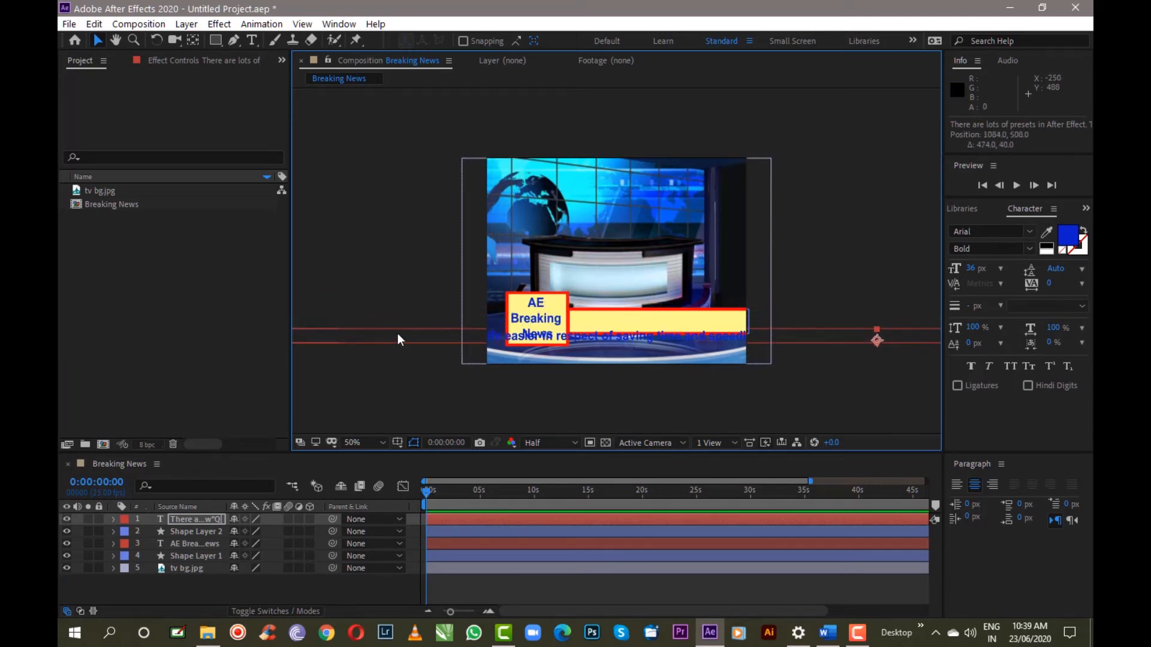
pyautogui.moveTo(431, 333); pyautogui.dragTo(849, 316)
pyautogui.moveTo(668, 320); pyautogui.dragTo(722, 334)
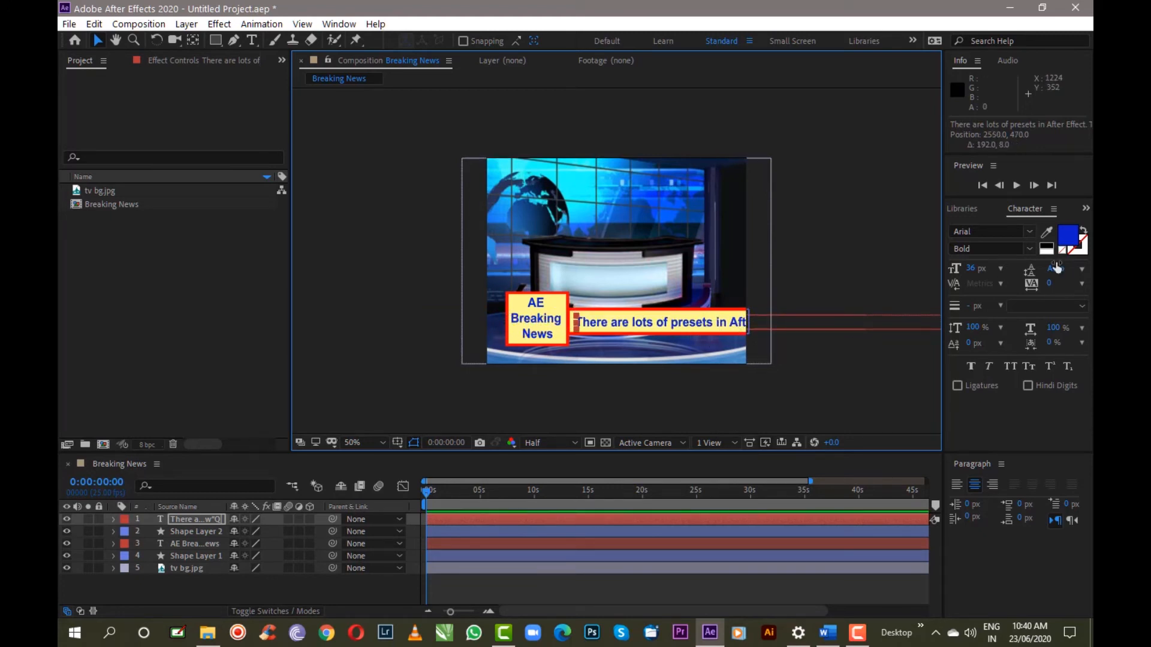
# Set the pasted text's fill colour to 000002 and move it to about 3044, 468, just past the bar's right end.
pyautogui.click(1074, 240)
pyautogui.moveTo(863, 347); pyautogui.dragTo(873, 432)
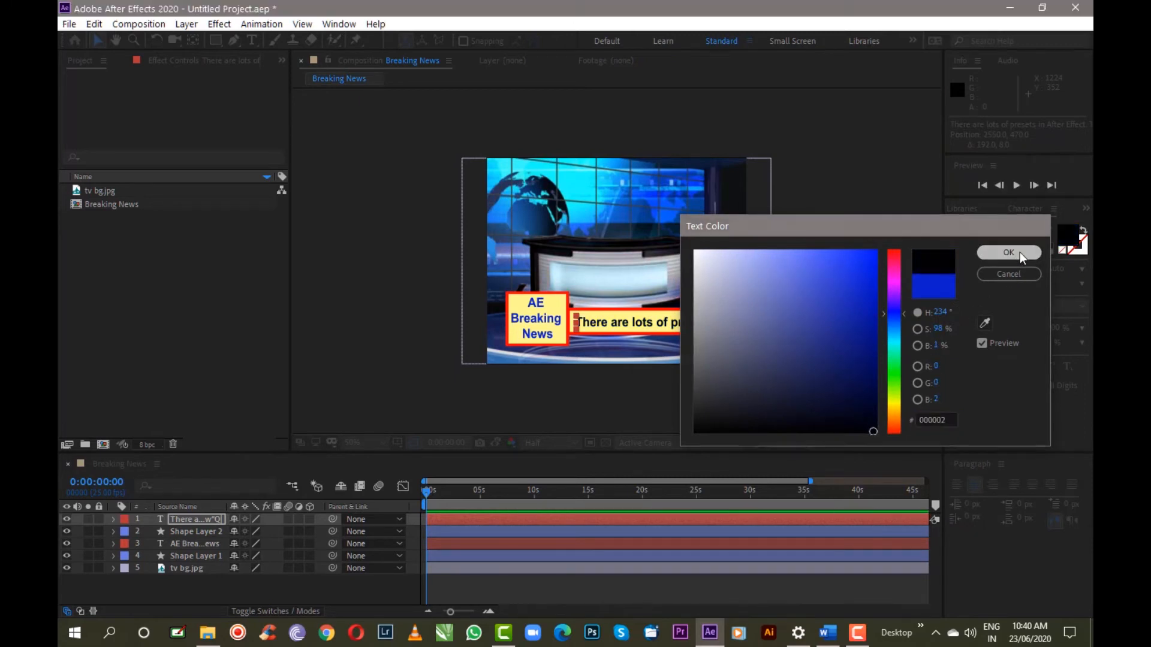
pyautogui.click(1019, 252)
pyautogui.moveTo(650, 326); pyautogui.dragTo(827, 329)
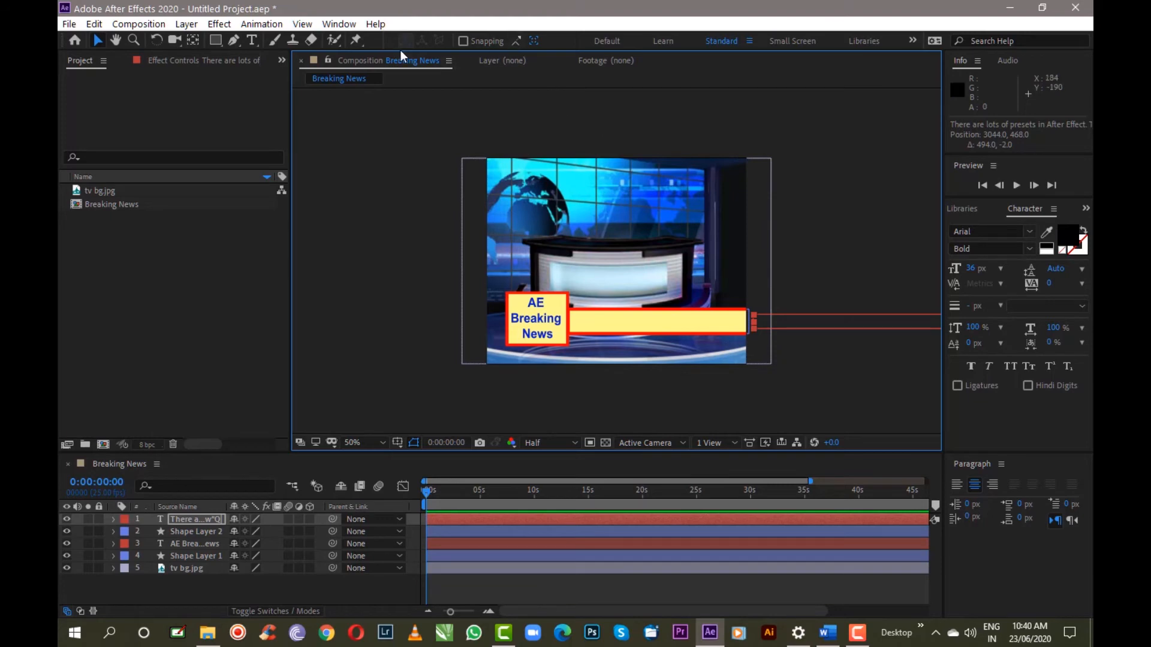
# Apply the Drift Over Time preset from the Behaviors animation presets to the pasted text layer.
pyautogui.click(348, 24)
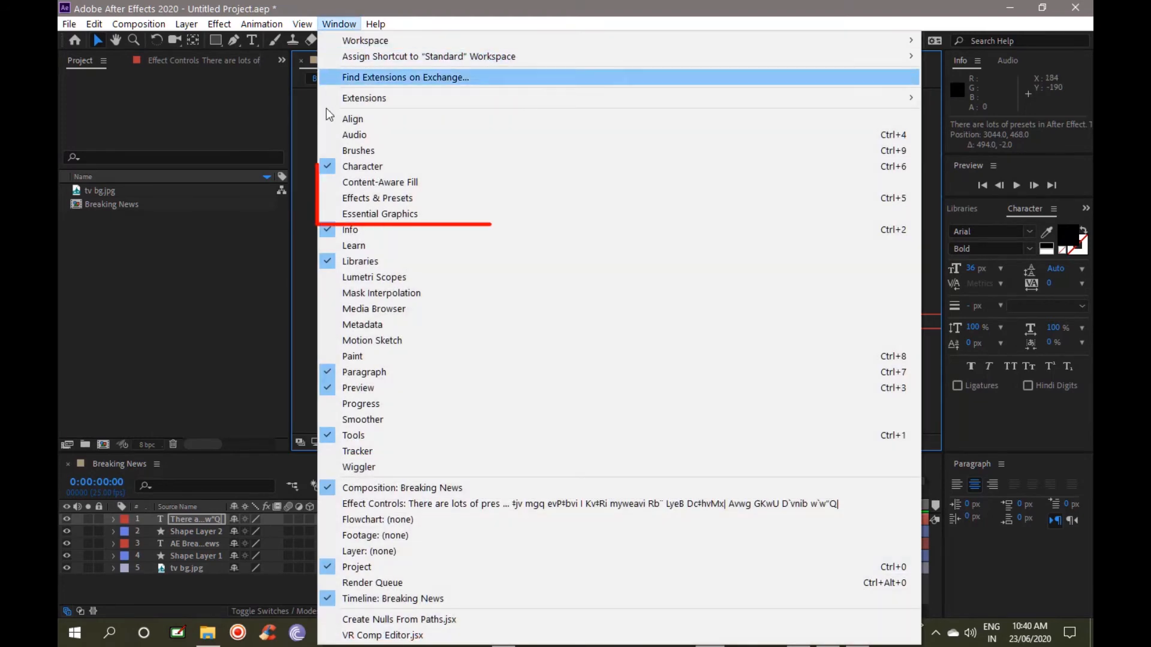
pyautogui.click(377, 198)
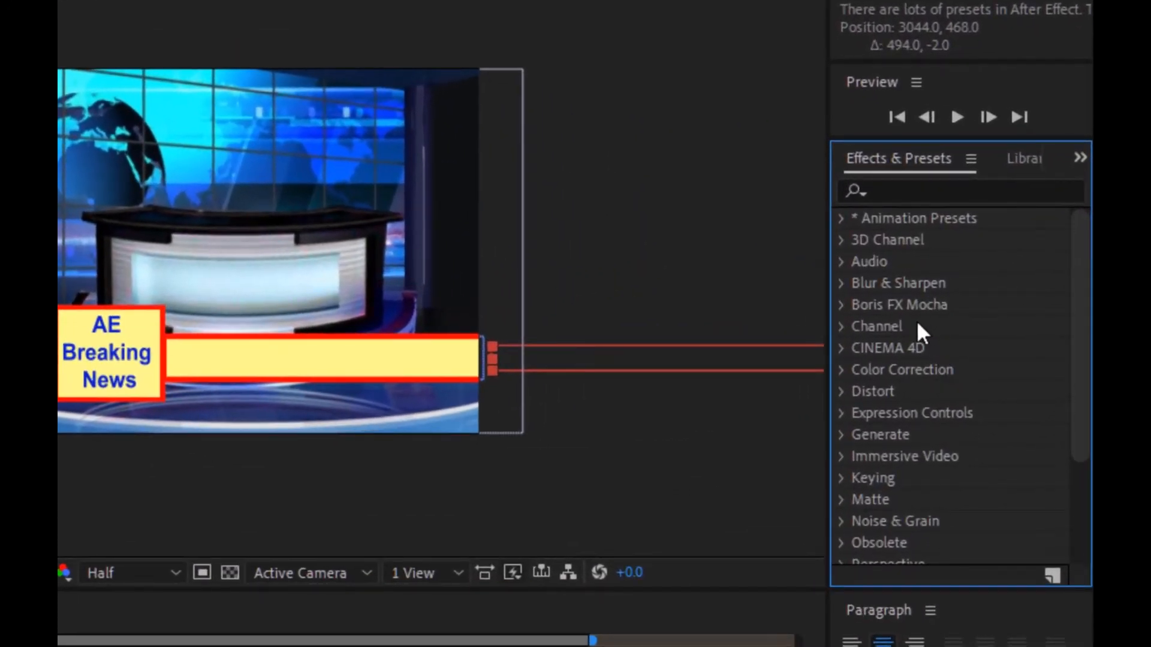
pyautogui.click(840, 219)
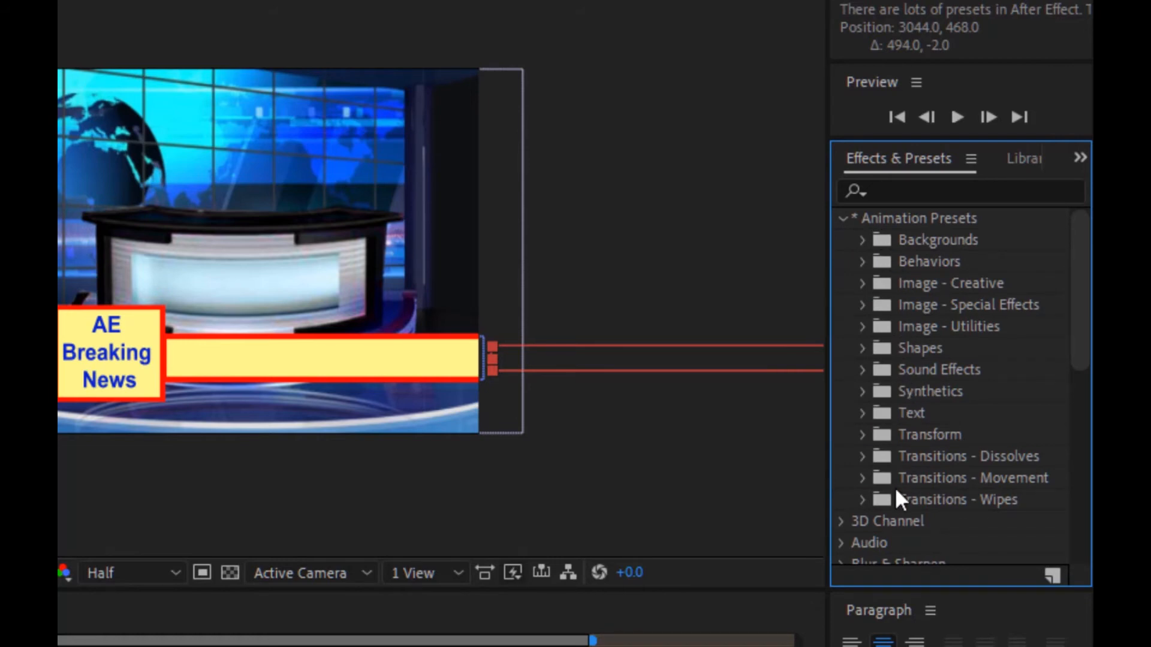
pyautogui.click(863, 262)
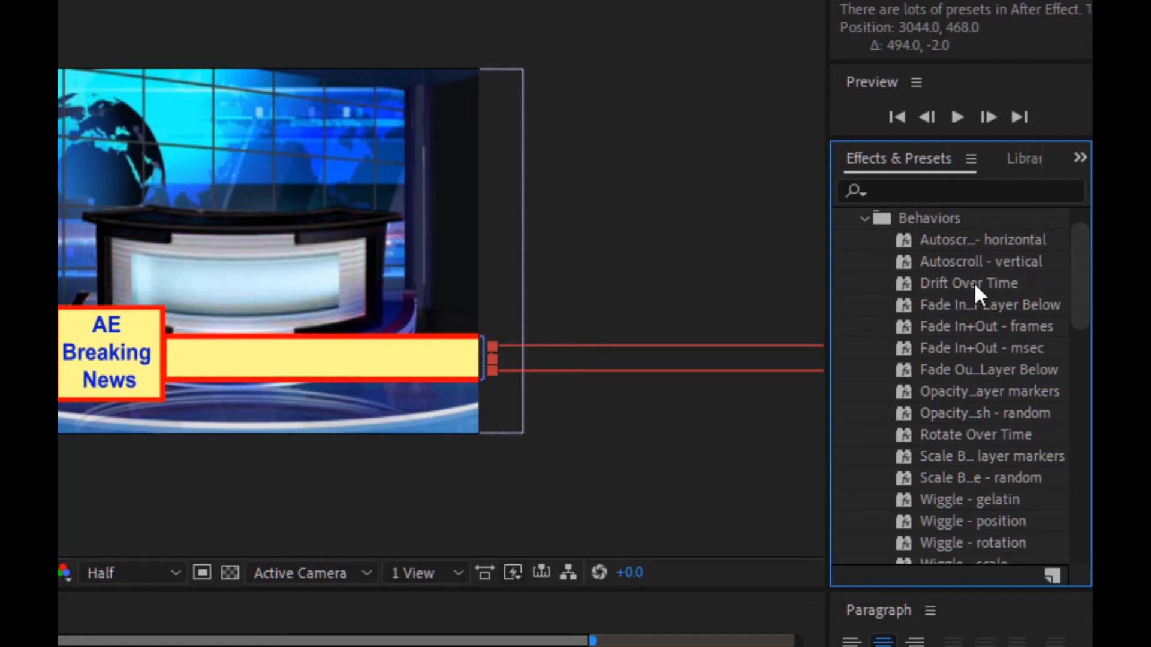
pyautogui.moveTo(973, 282); pyautogui.dragTo(400, 646)
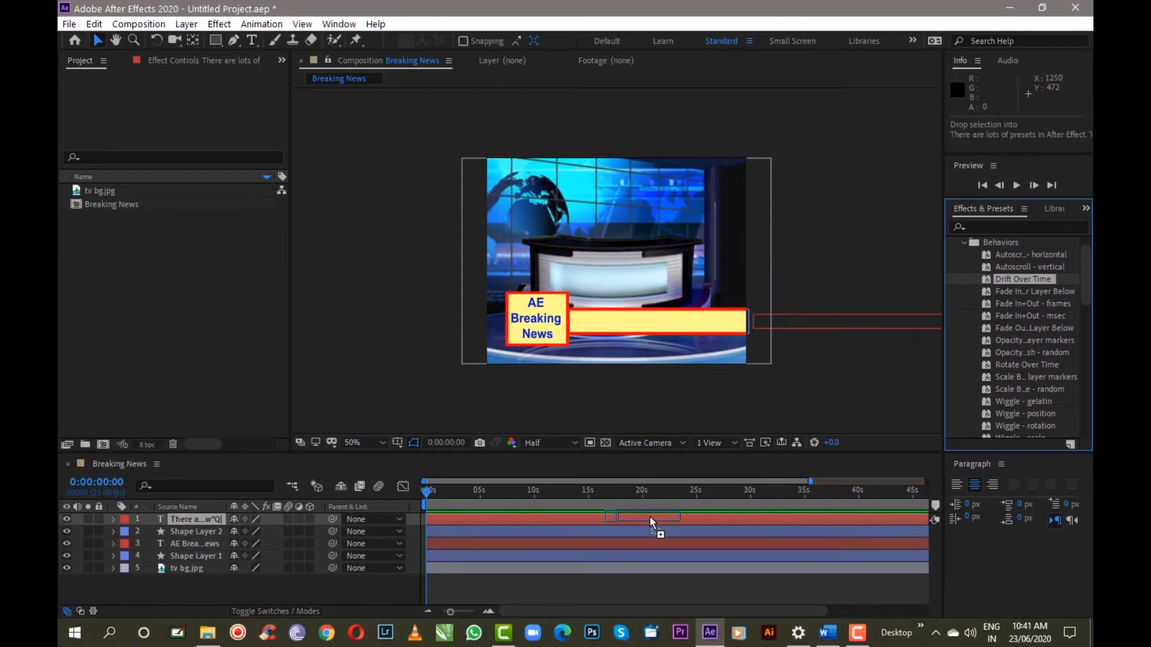
pyautogui.moveTo(650, 517); pyautogui.dragTo(714, 520)
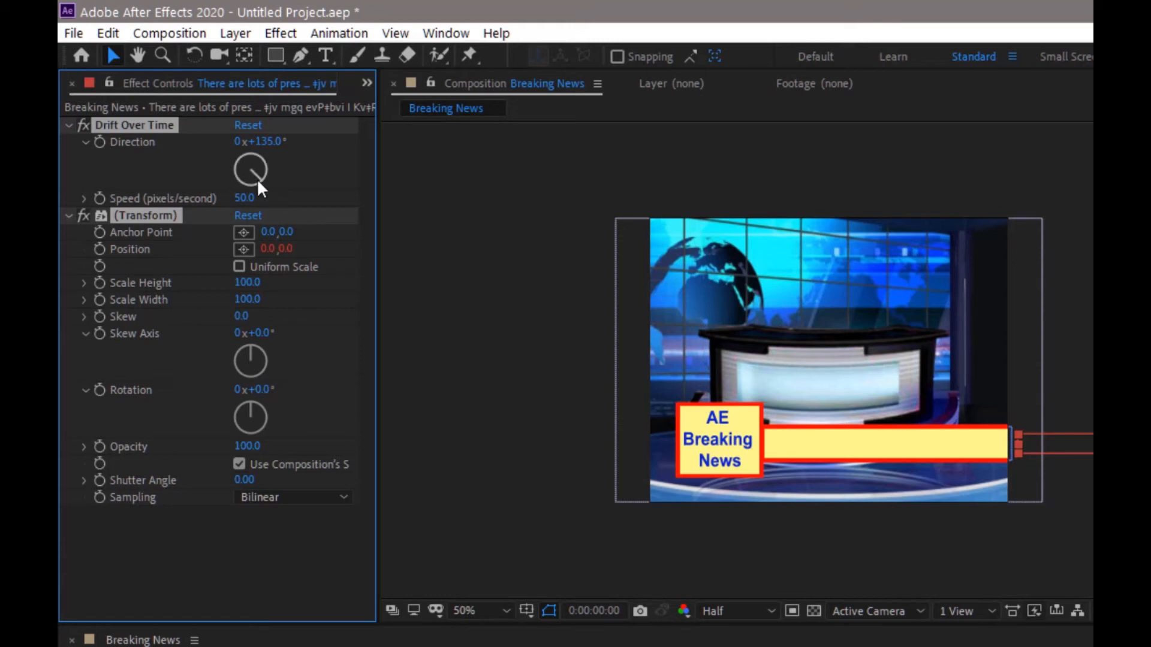
# Set the Drift Over Time direction to 270° and preview the text's movement.
pyautogui.moveTo(257, 177); pyautogui.dragTo(219, 175)
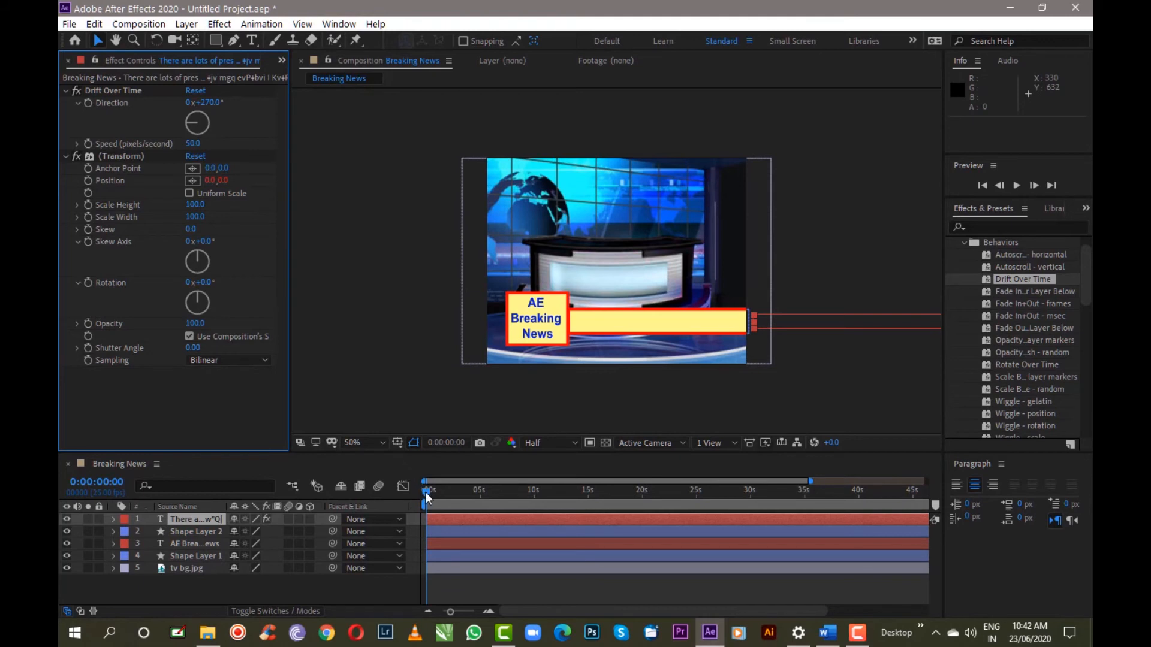
pyautogui.click(1016, 187)
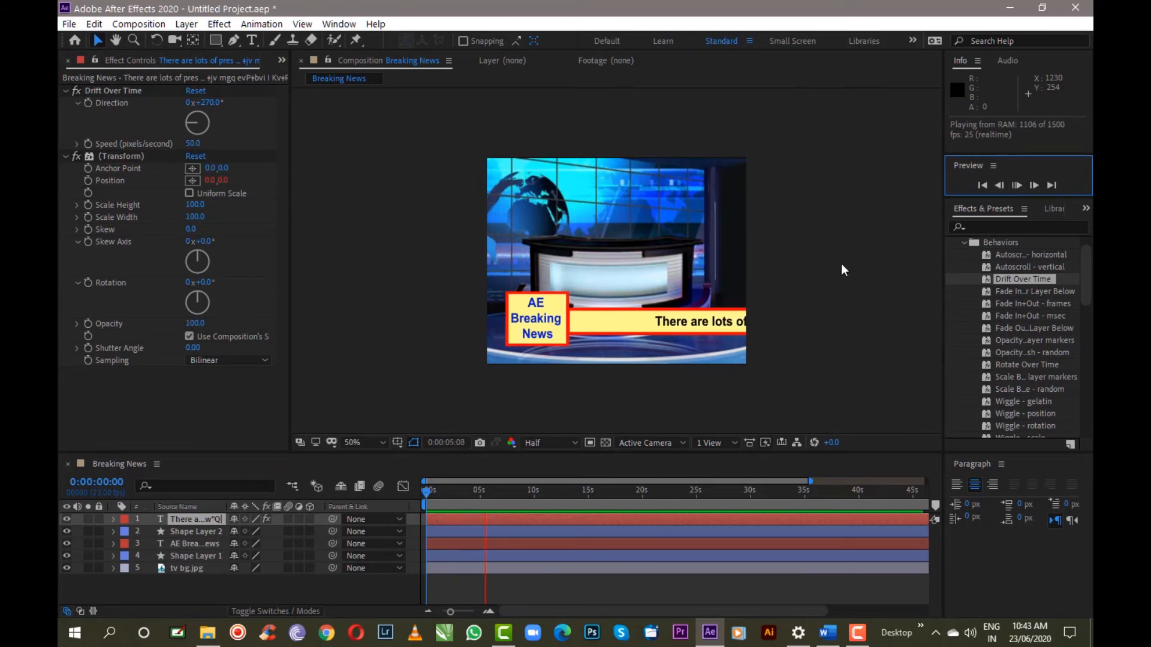
pyautogui.click(1014, 185)
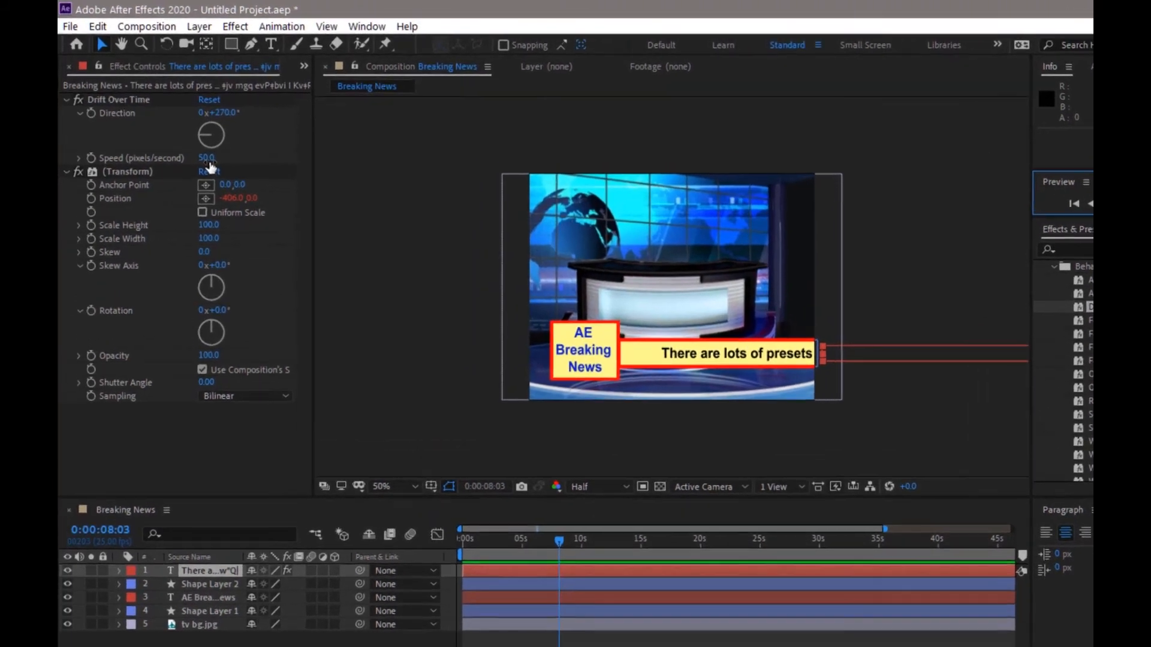
# Tune the drift speed while previewing, trying 120 and 140, settle on 80 pixels/second and stop playback.
pyautogui.moveTo(195, 146); pyautogui.dragTo(199, 145)
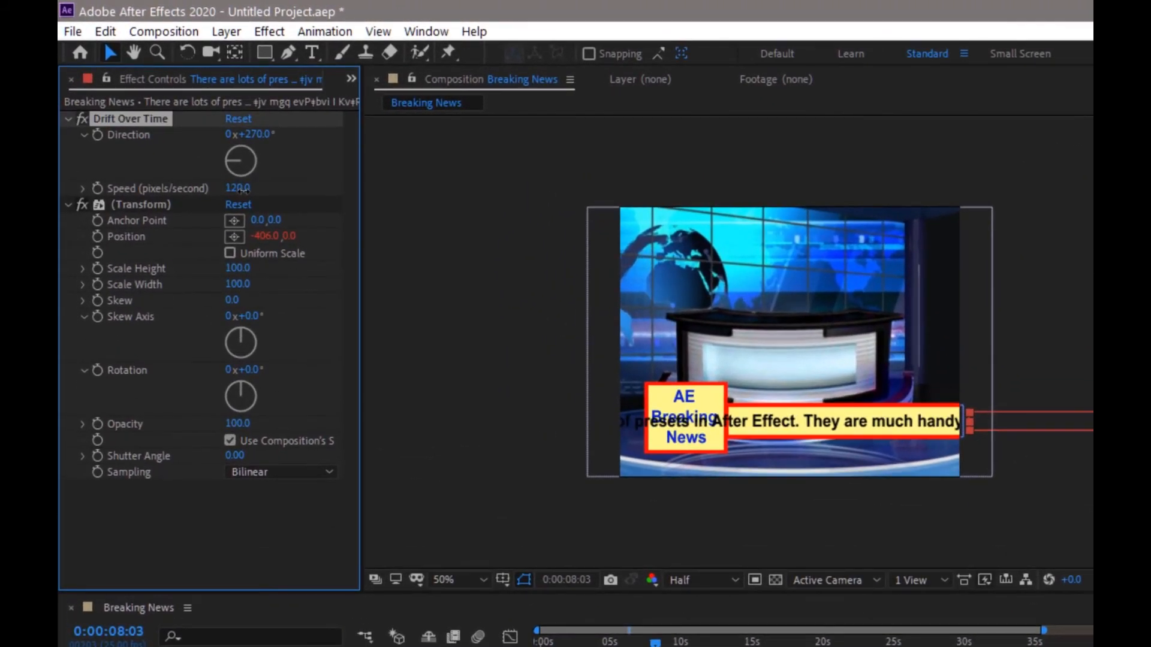
pyautogui.moveTo(242, 190); pyautogui.dragTo(244, 195)
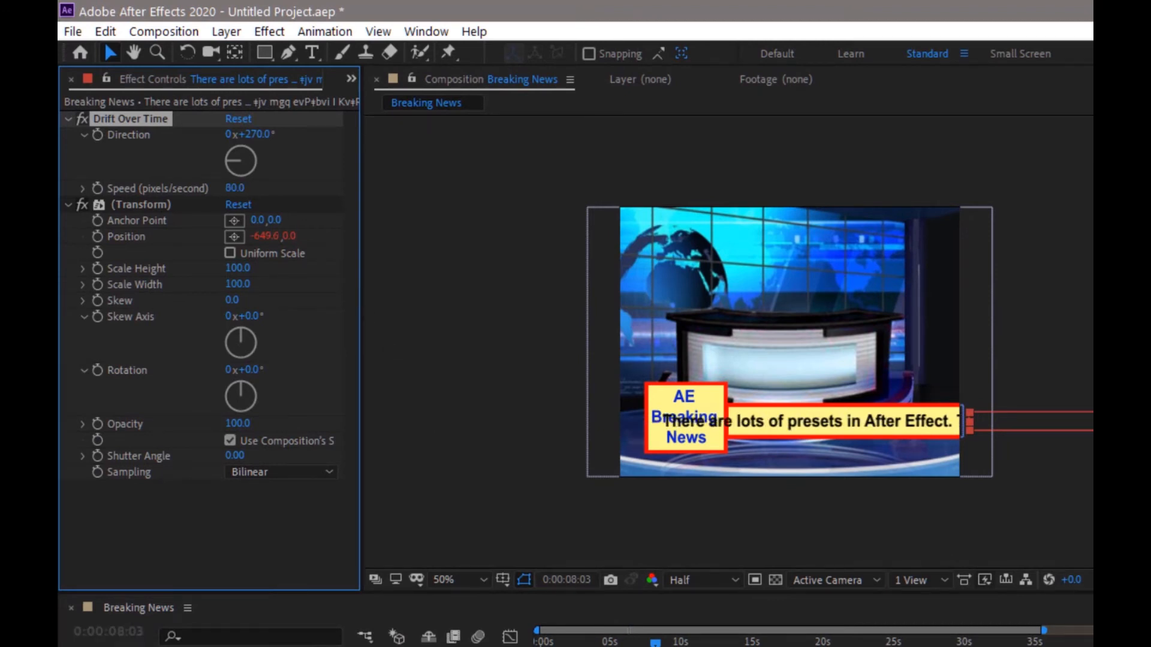
pyautogui.press('space')
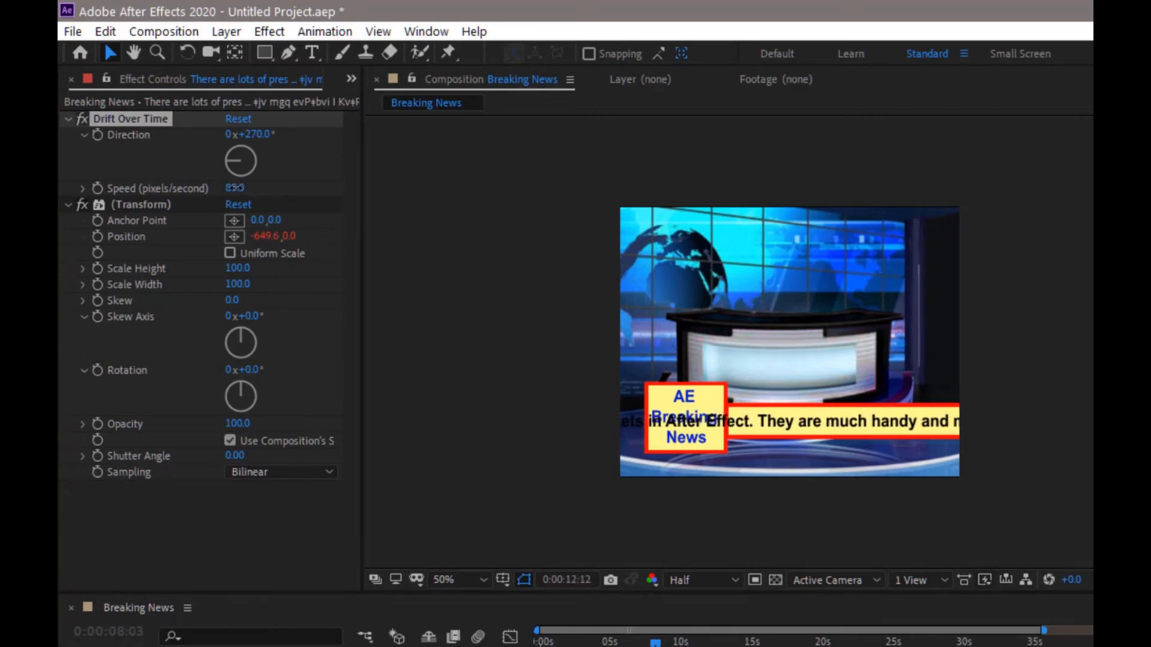
pyautogui.moveTo(234, 188); pyautogui.dragTo(238, 188)
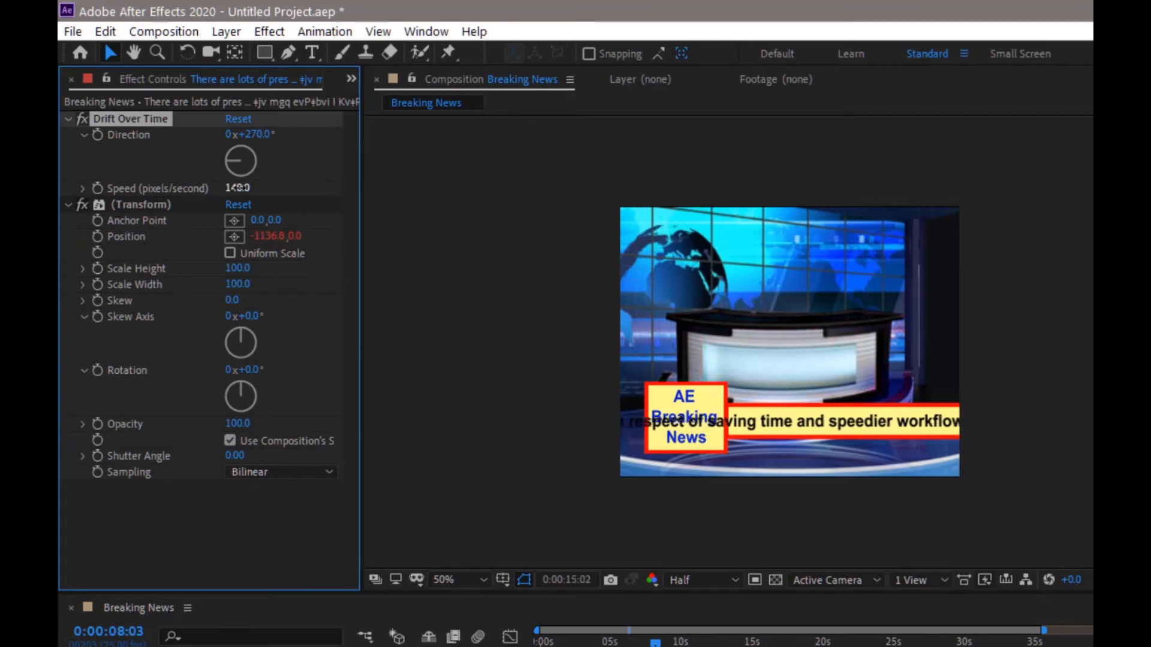
pyautogui.click(238, 188)
pyautogui.click(265, 198)
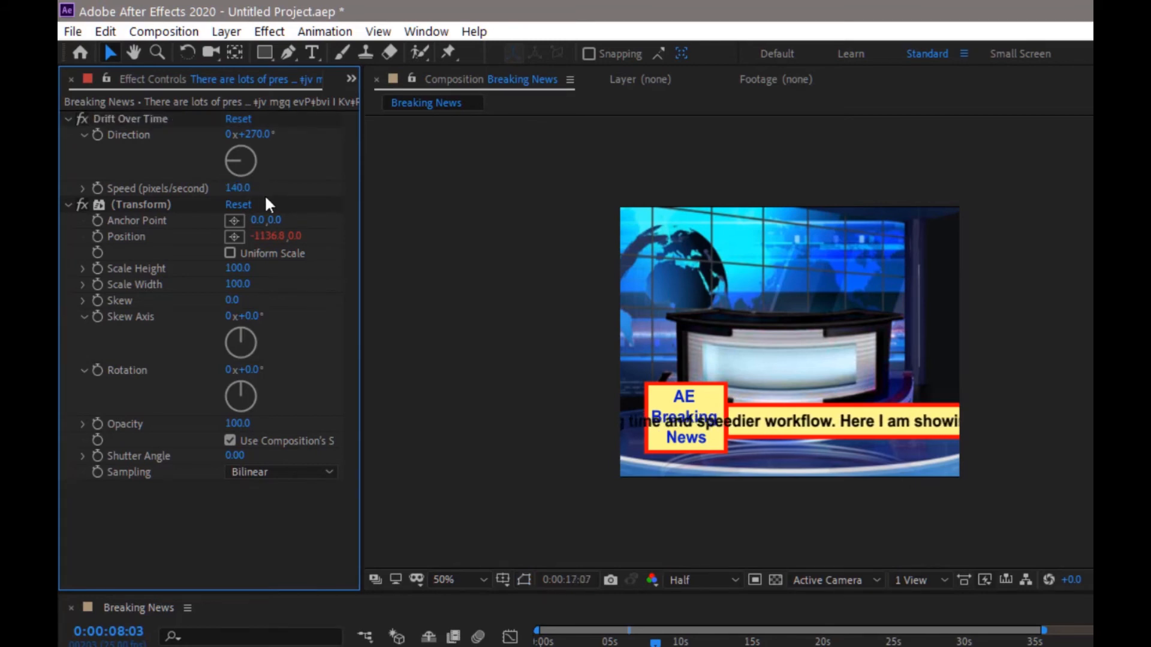
pyautogui.moveTo(234, 188); pyautogui.dragTo(228, 190)
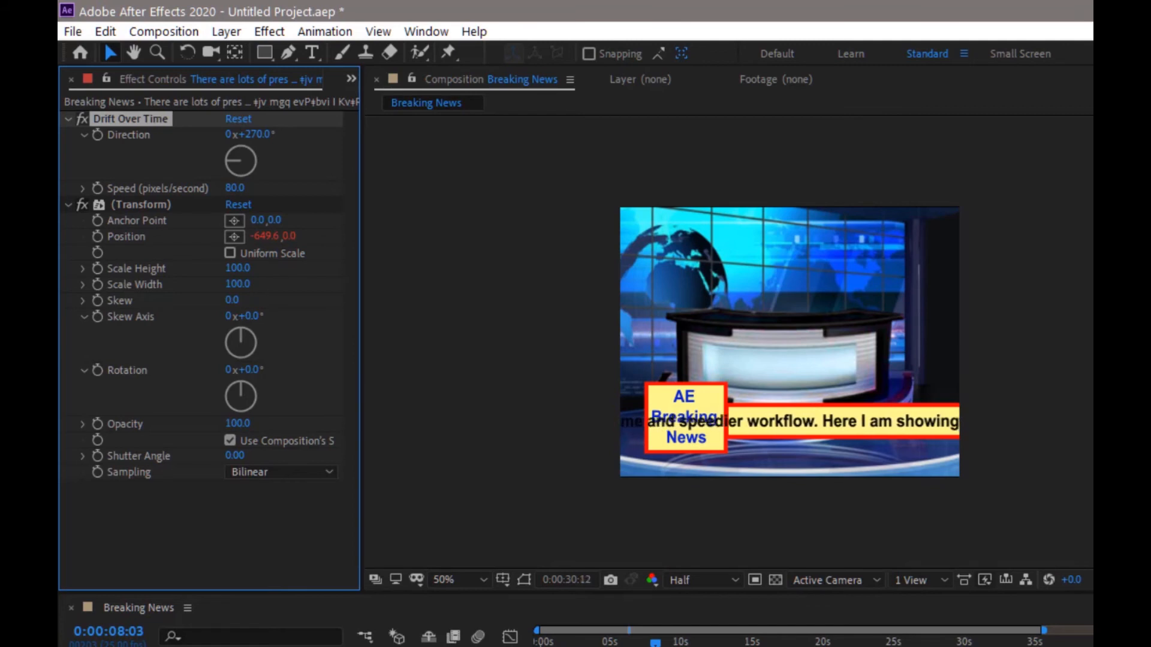
pyautogui.press('space')
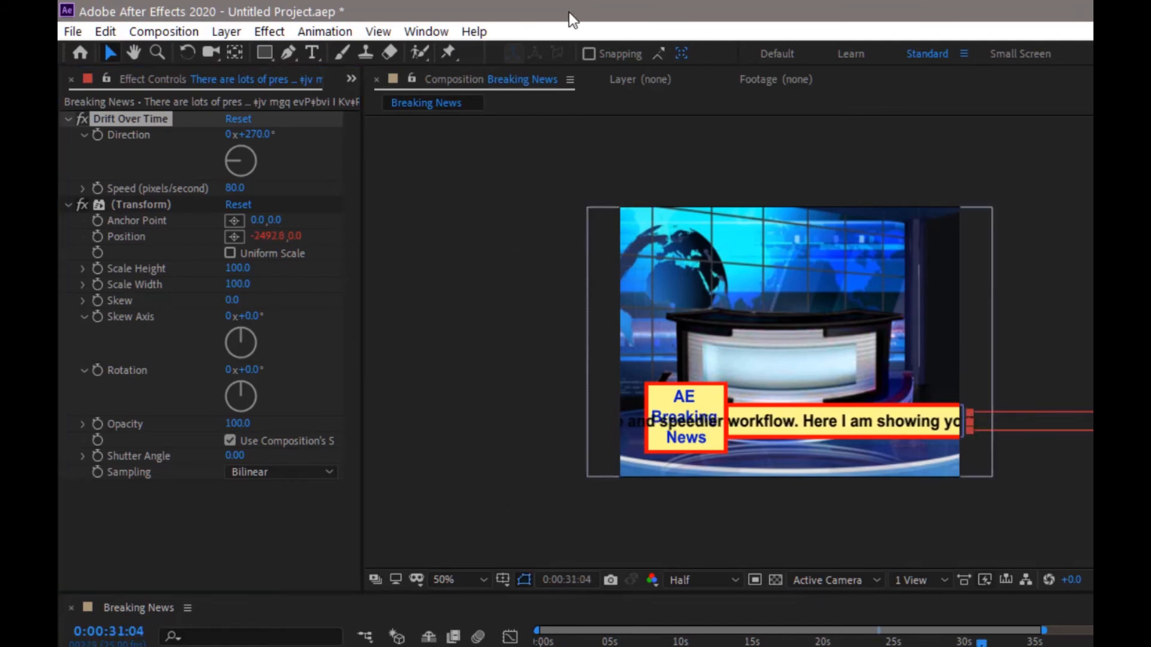
# Draw a rectangular mask on the scrolling text layer covering the yellow bar beside the title box.
pyautogui.click(265, 54)
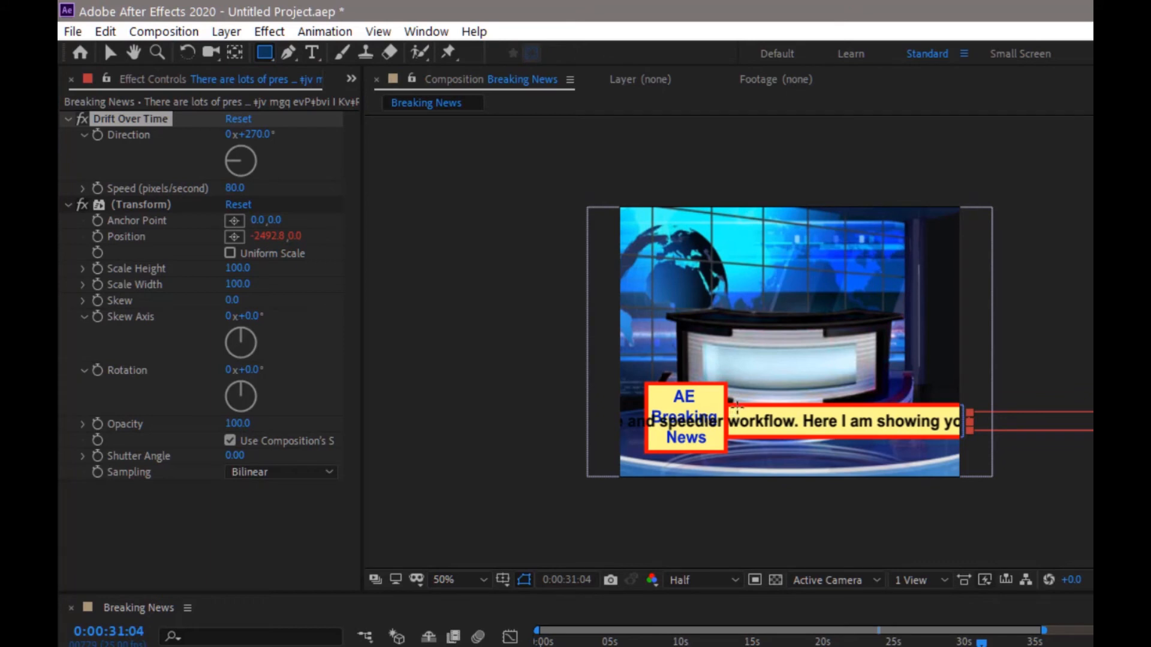
pyautogui.moveTo(733, 406); pyautogui.dragTo(962, 434)
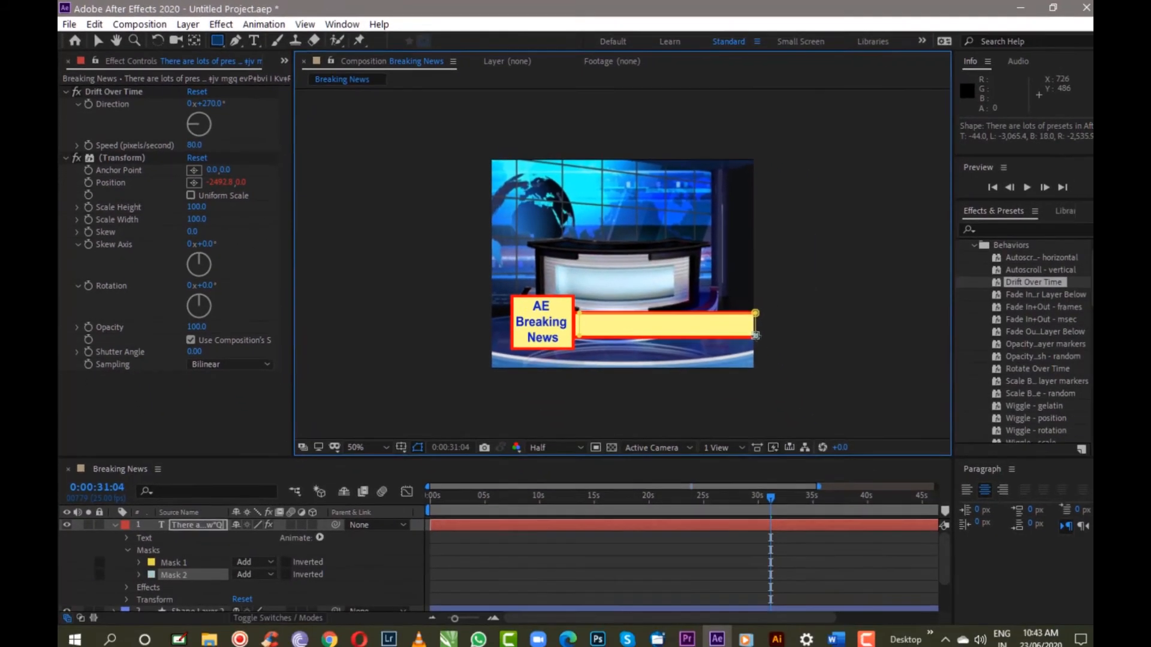
# Undo the rectangular masks on the scrolling text layer, collapse its properties and deselect all layers.
pyautogui.hotkey('ctrl', 'z')
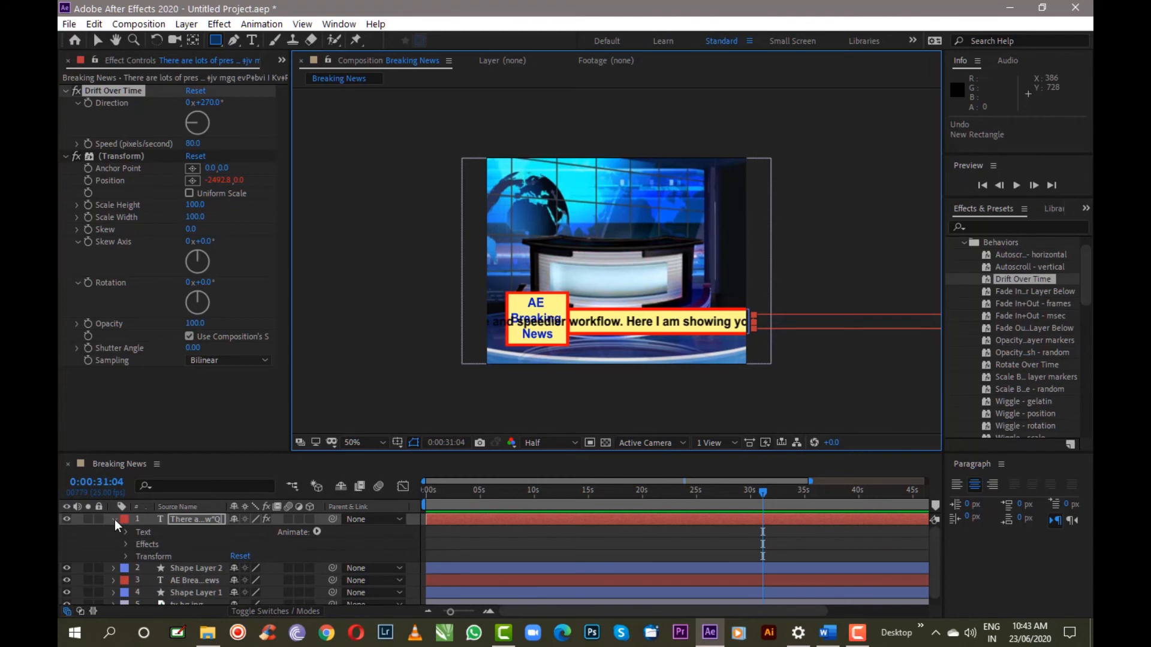
pyautogui.click(114, 520)
pyautogui.click(171, 592)
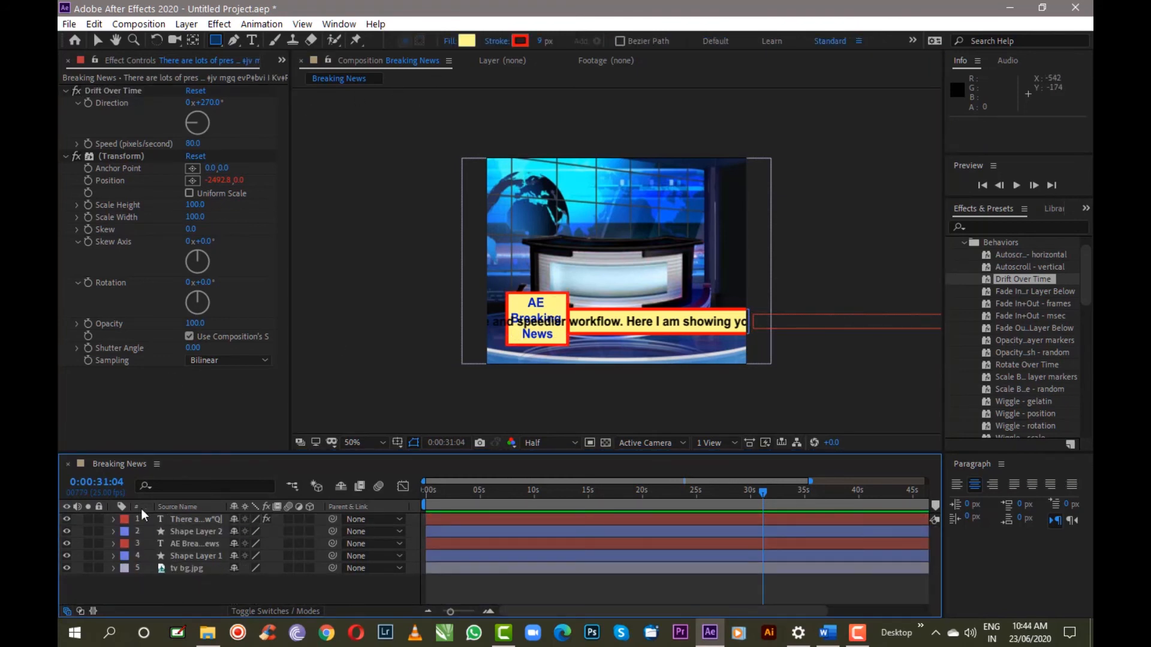
# Draw a new rectangle shape layer over the inside of the yellow ticker bar, beside the title box.
pyautogui.click(214, 45)
pyautogui.click(264, 40)
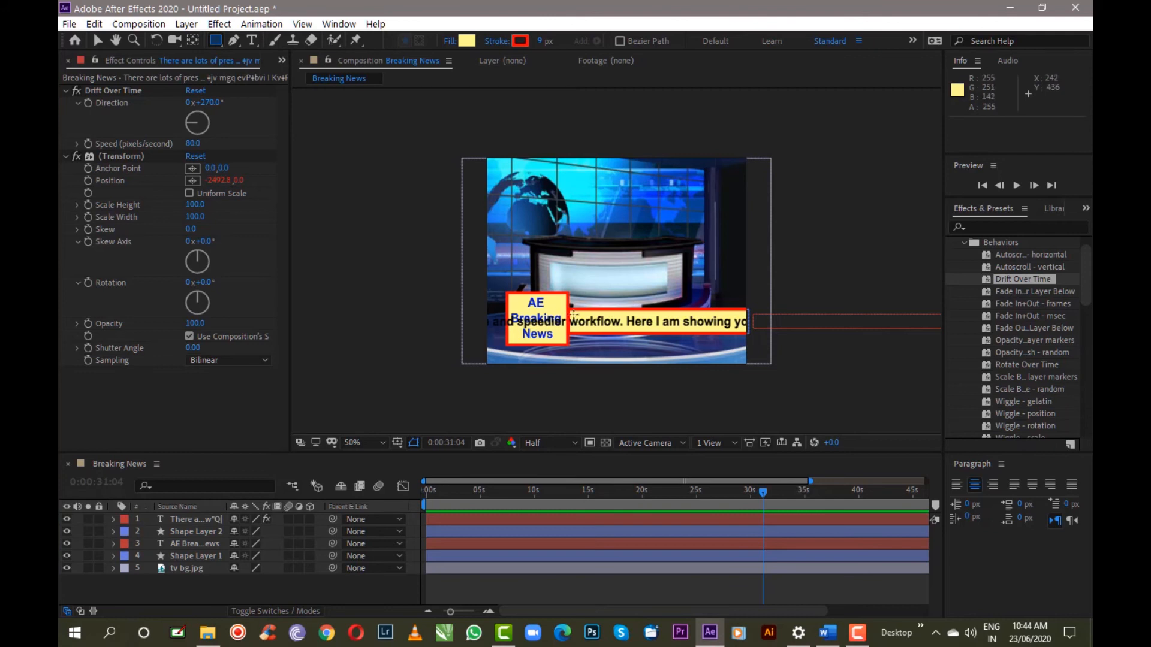
pyautogui.moveTo(571, 314)
pyautogui.mouseDown()
pyautogui.moveTo(578, 329)
pyautogui.moveTo(739, 330)
pyautogui.mouseUp()
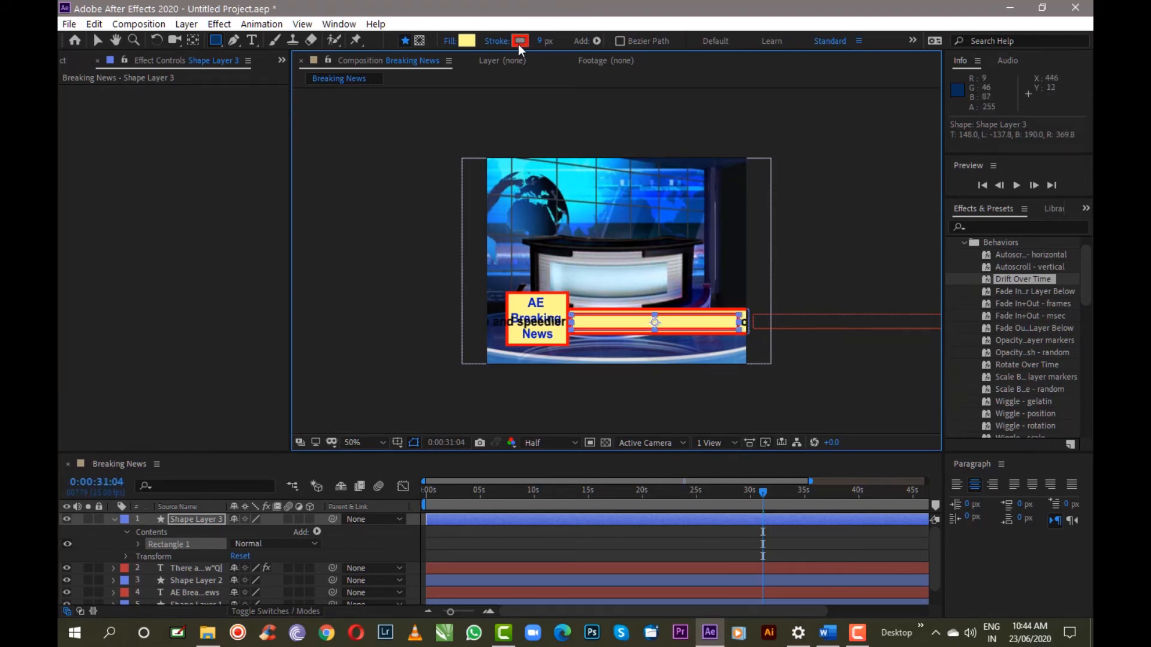
# Set the new rectangle's stroke to None and its fill colour to blue 0039F4.
pyautogui.click(499, 40)
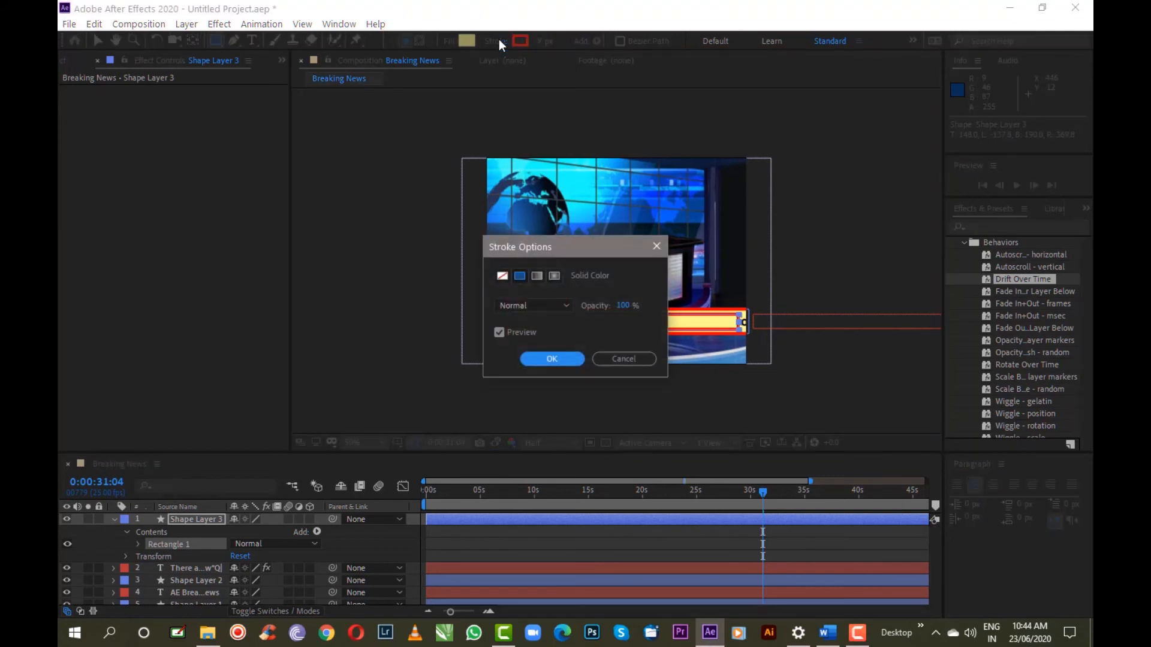
pyautogui.click(504, 275)
pyautogui.click(539, 360)
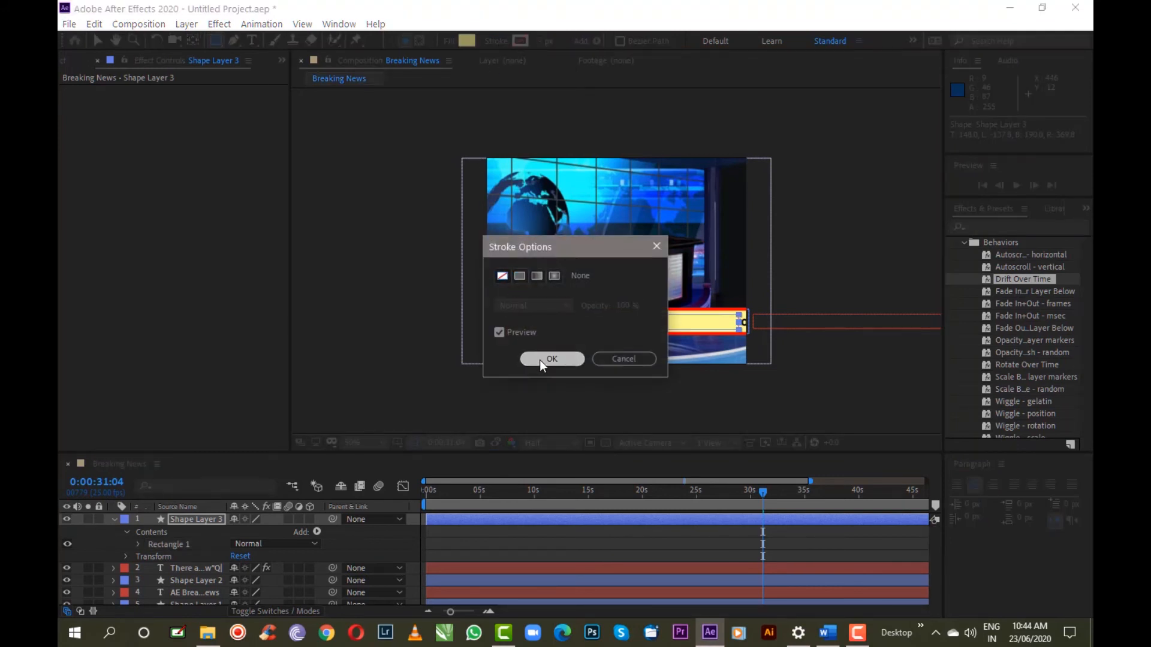
pyautogui.click(466, 40)
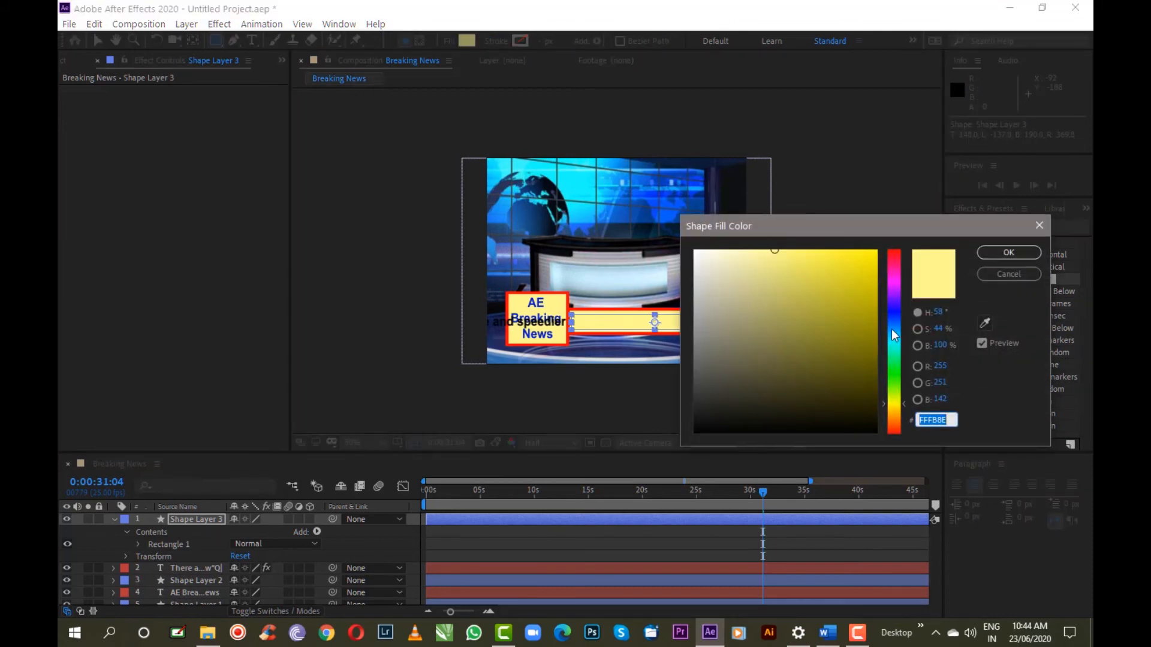
pyautogui.write('0039F4')
pyautogui.press('Tab')
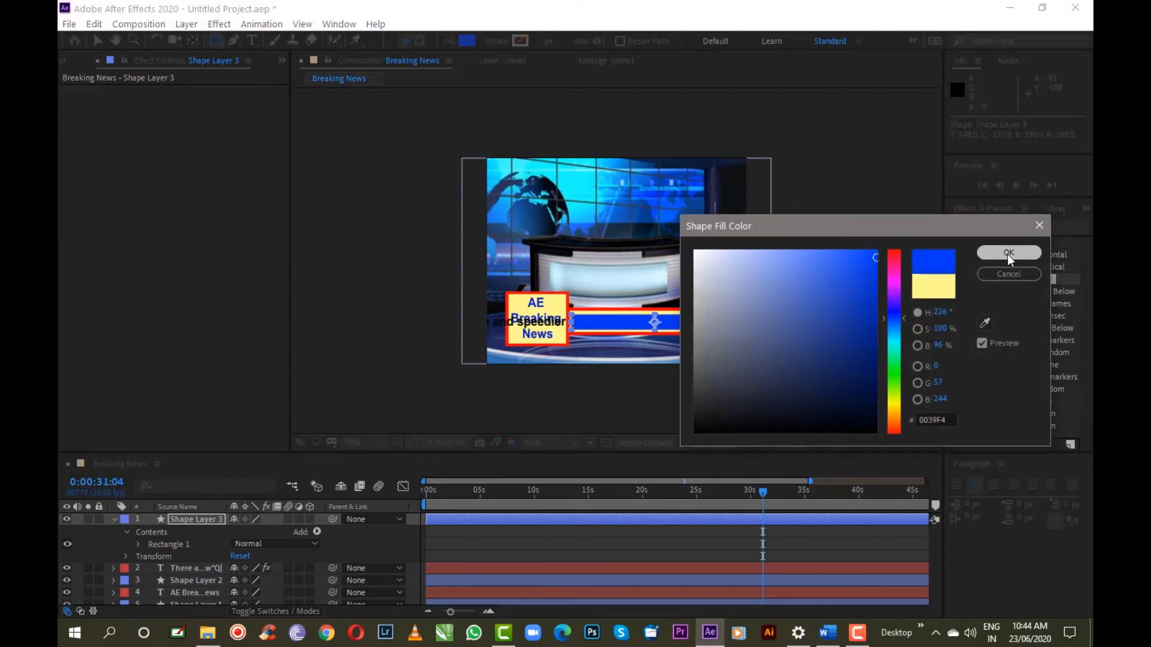
pyautogui.click(1007, 253)
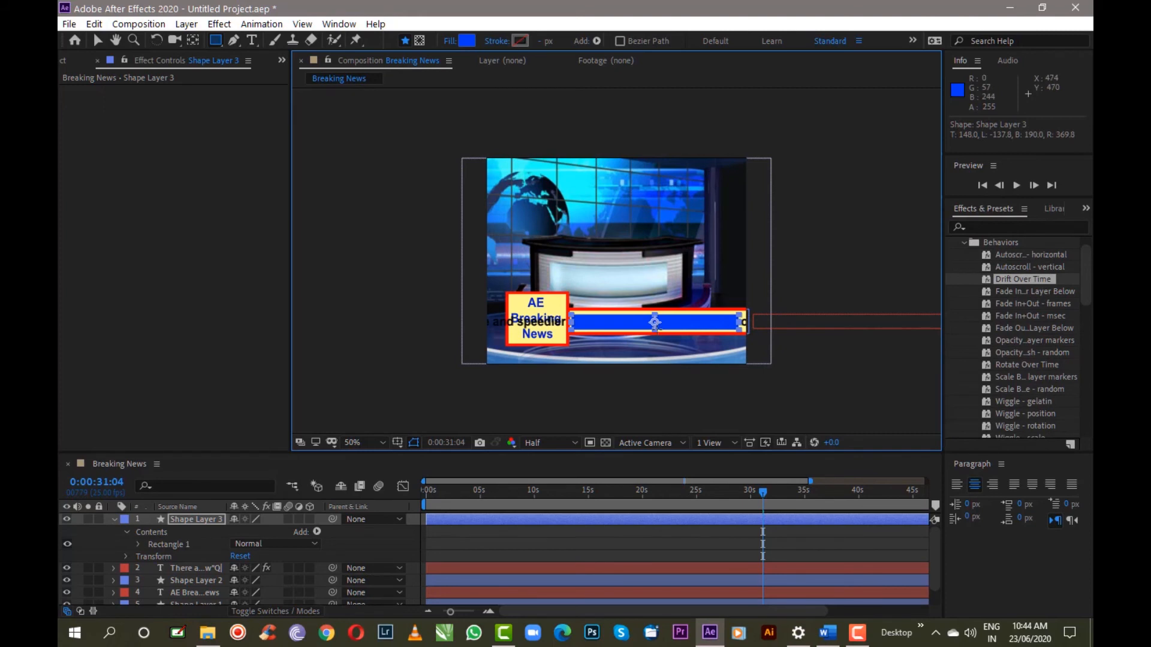
# Stretch the blue rectangle slightly taller and shift it to fit inside the yellow bar, then deselect and collapse its layer.
pyautogui.press('/')
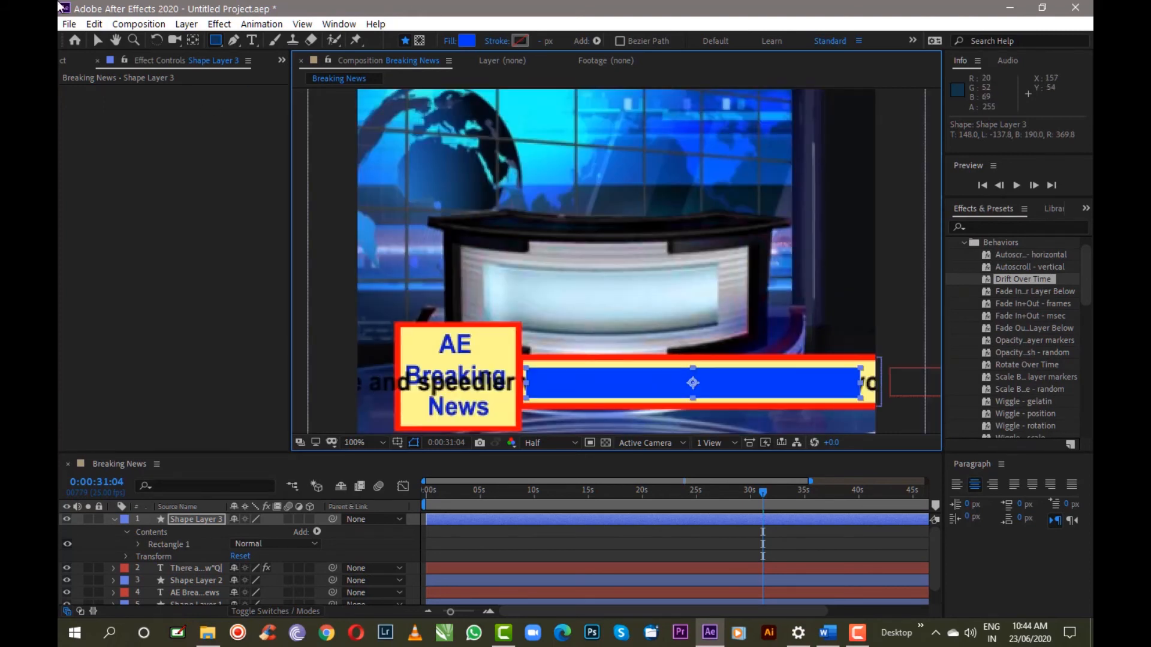
pyautogui.click(99, 41)
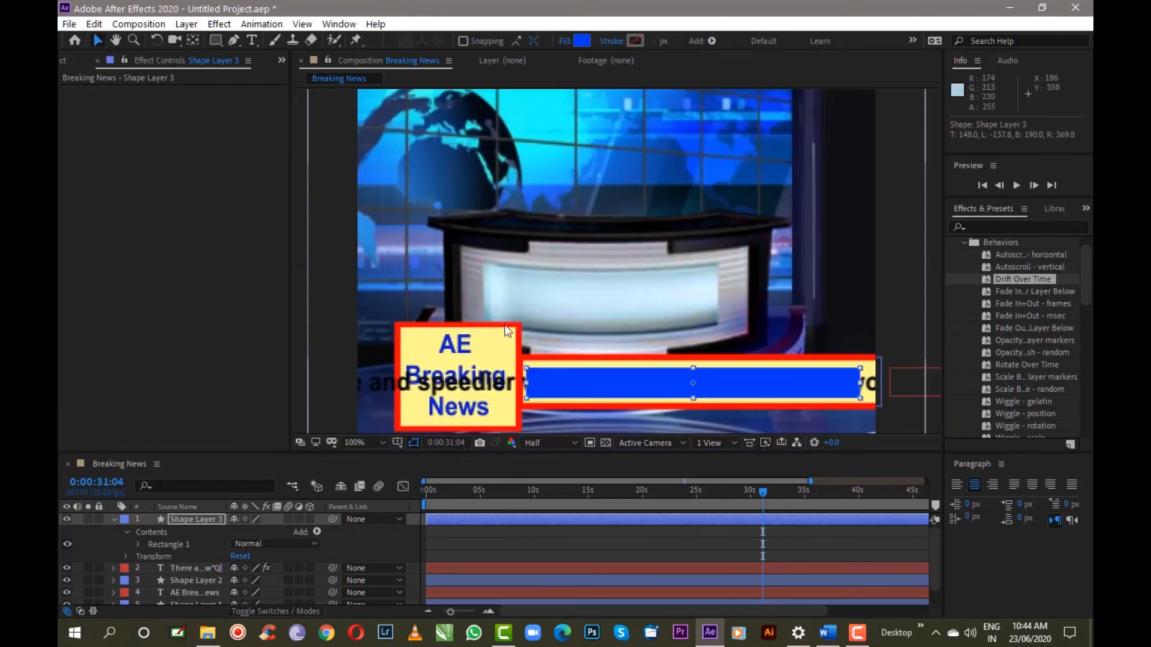
pyautogui.moveTo(692, 365); pyautogui.dragTo(693, 363)
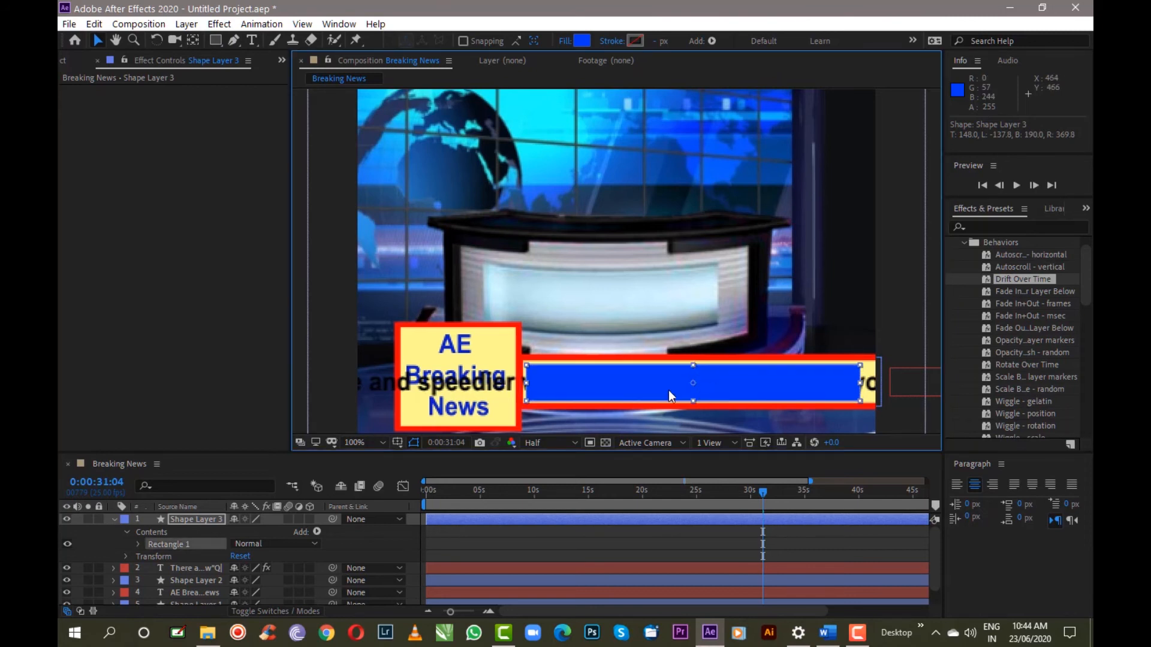
pyautogui.moveTo(634, 391)
pyautogui.mouseDown()
pyautogui.moveTo(644, 386)
pyautogui.moveTo(640, 394)
pyautogui.mouseUp()
pyautogui.press(',')
pyautogui.press(',')
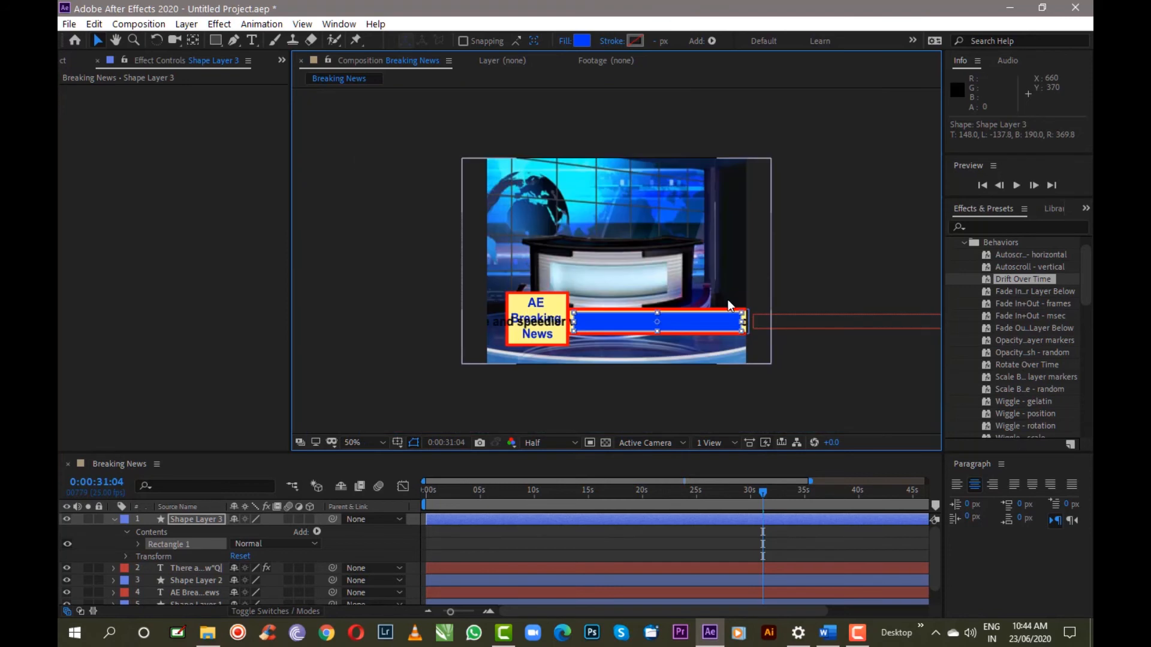
pyautogui.click(846, 363)
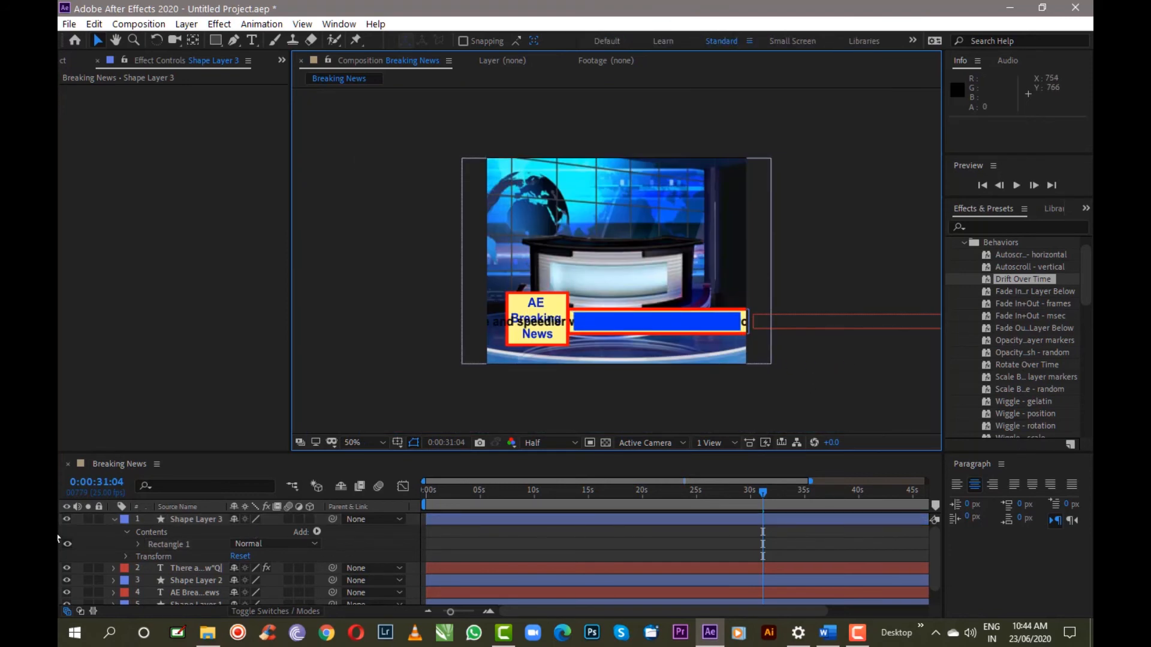
pyautogui.click(115, 519)
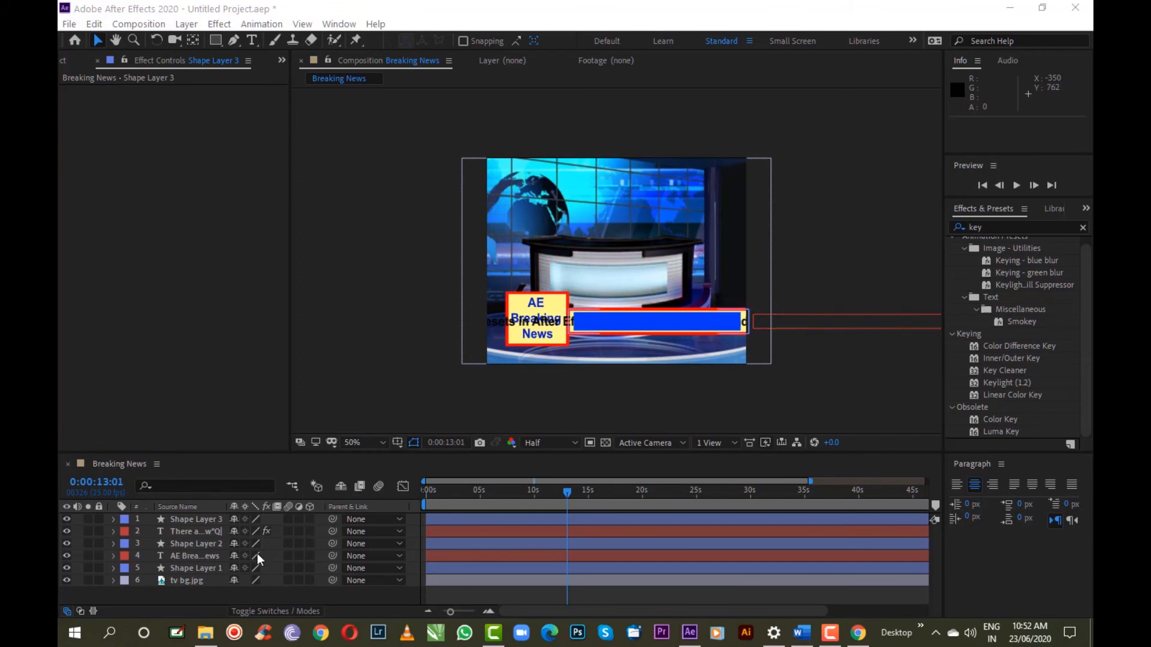
# Show the track matte options and set the scrolling text layer to Alpha Matte "Shape Layer 3".
pyautogui.click(80, 611)
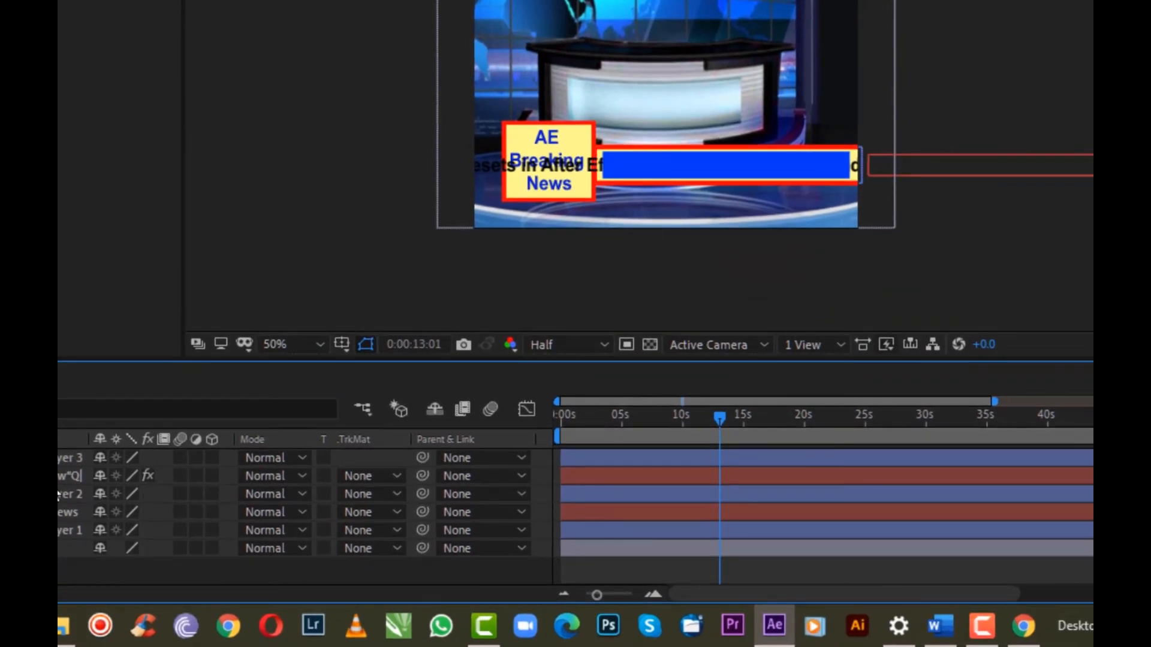
pyautogui.click(395, 476)
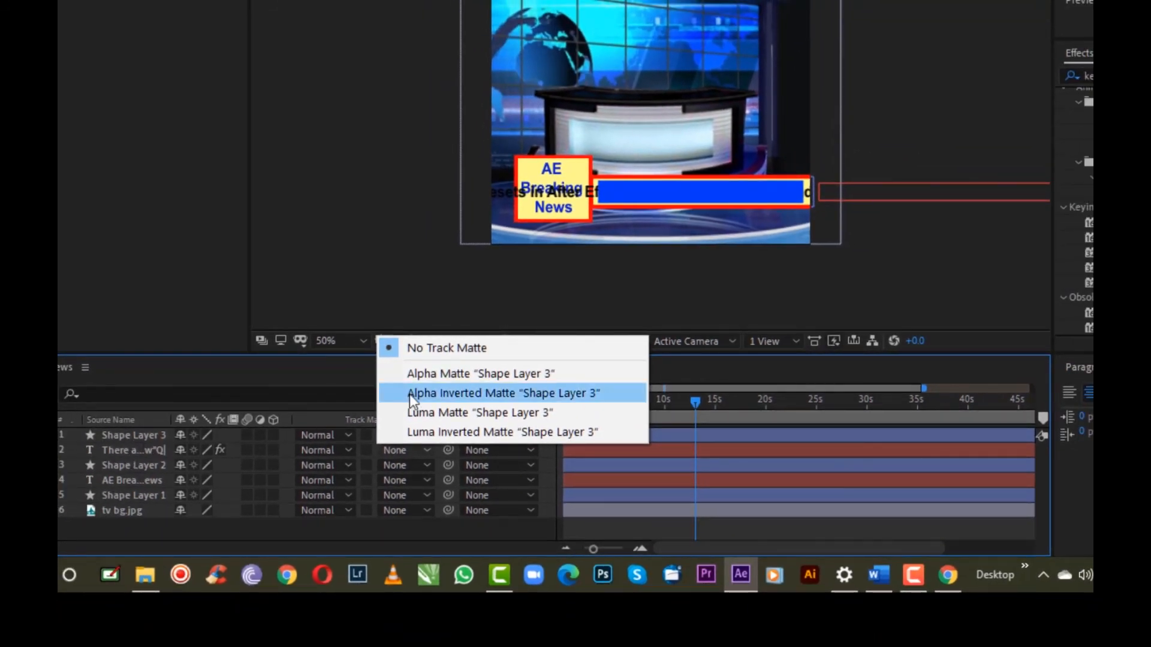
pyautogui.click(441, 377)
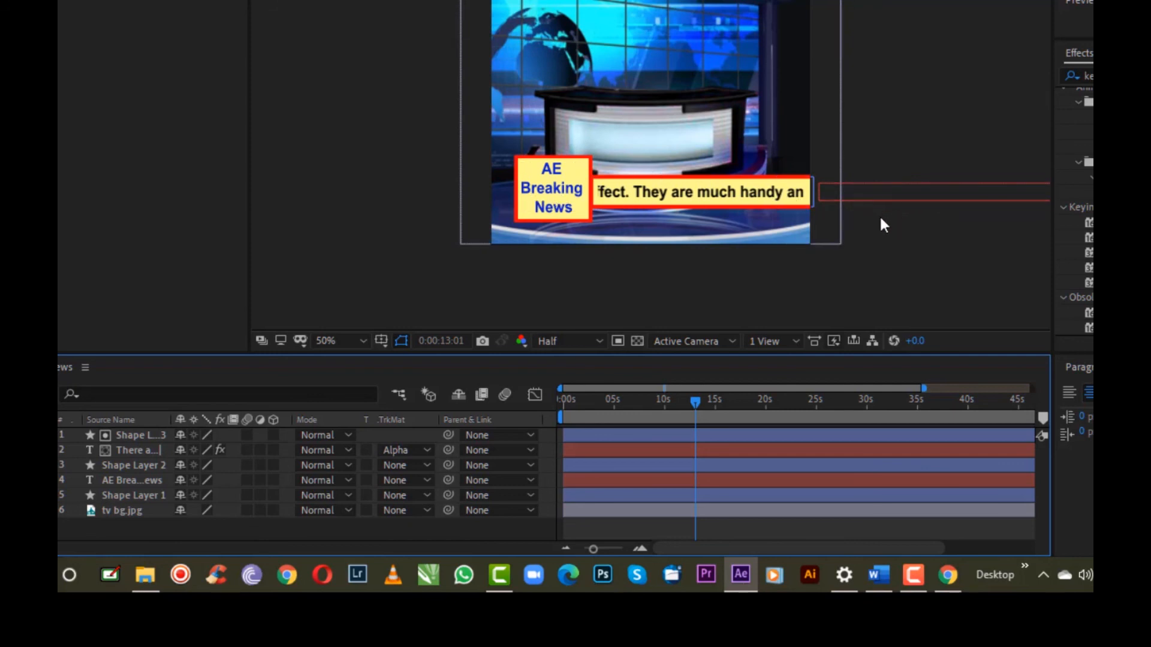
# Return the playhead to the start and preview the ticker text scrolling across the yellow bar.
pyautogui.moveTo(704, 407); pyautogui.dragTo(560, 417)
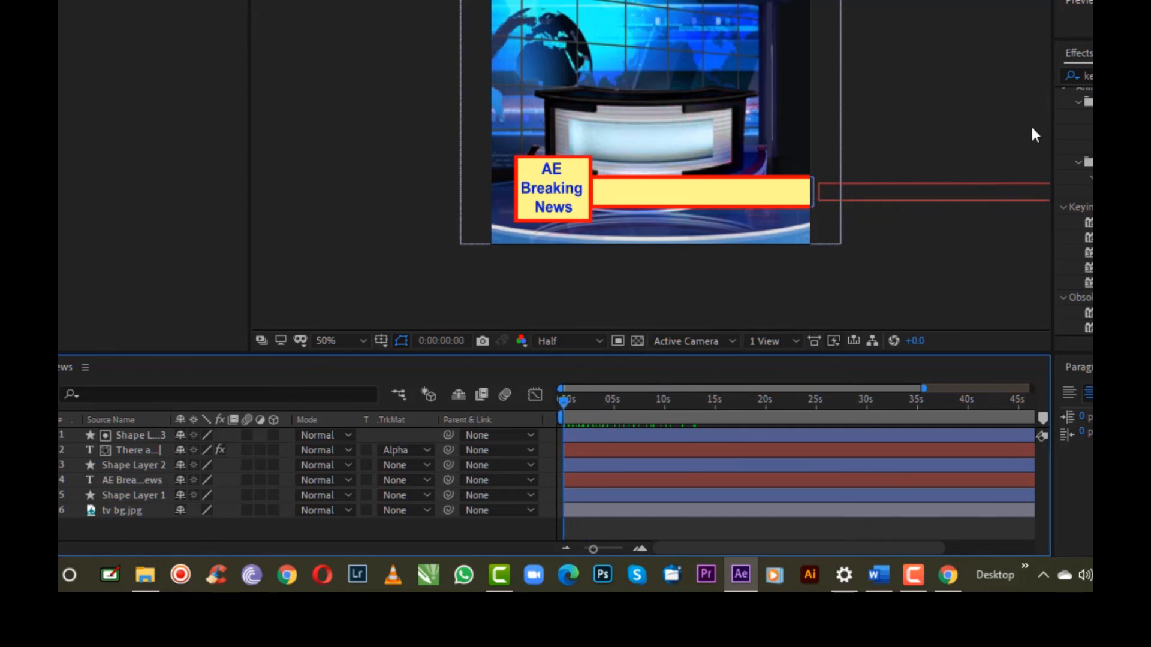
pyautogui.click(1070, 21)
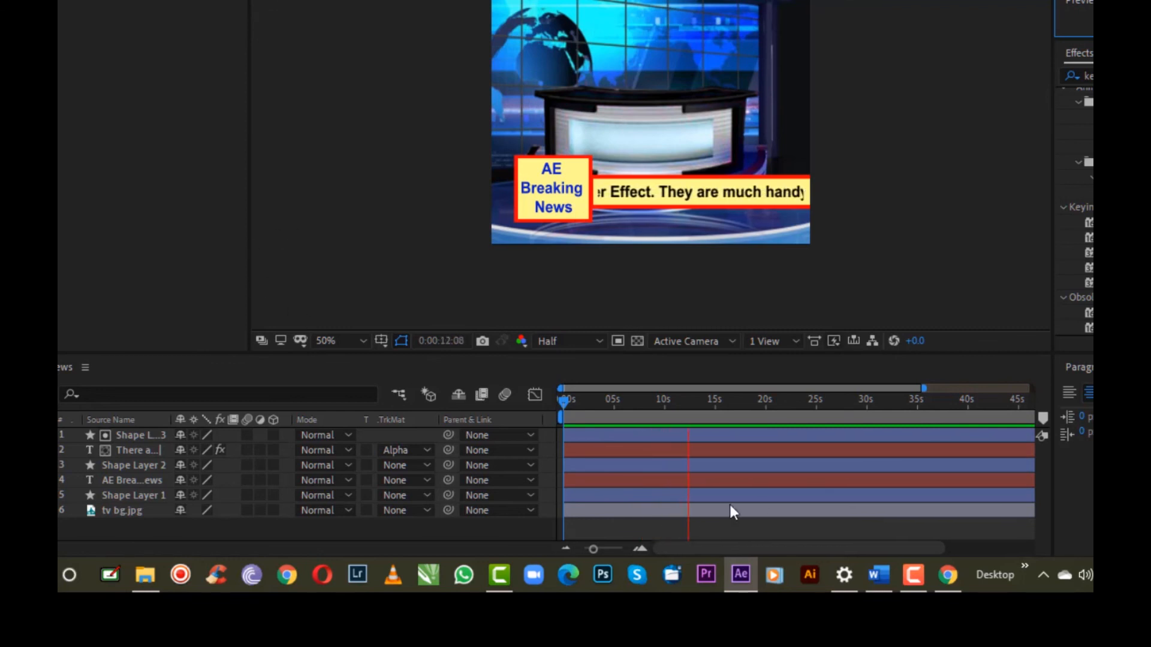
pyautogui.click(778, 451)
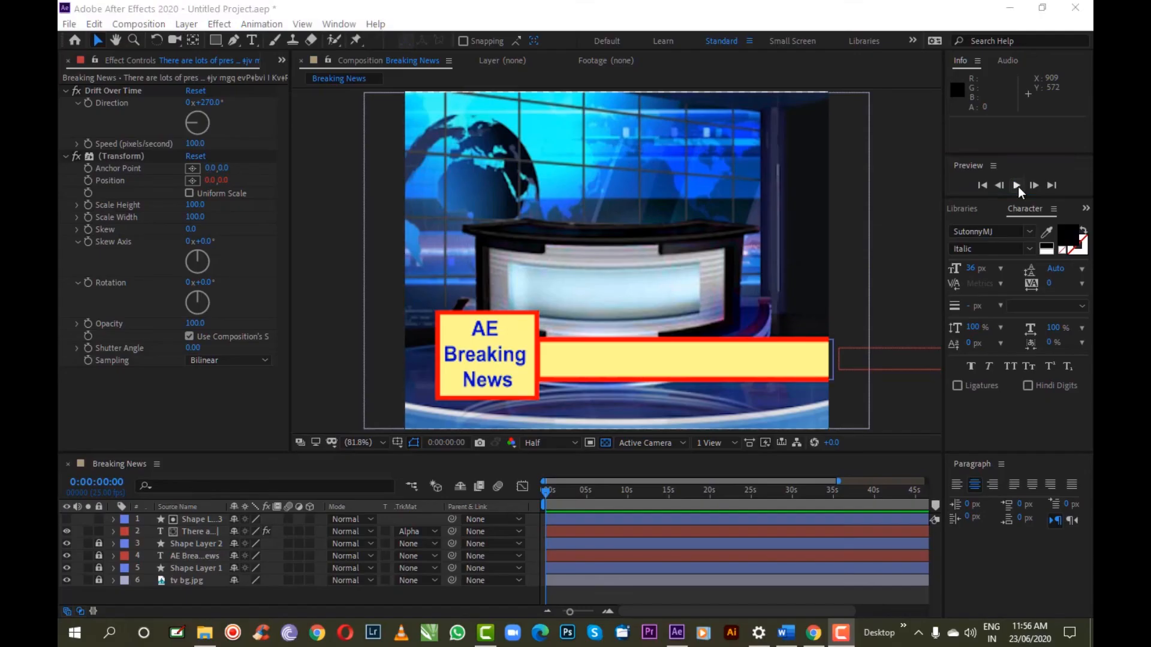
pyautogui.click(1017, 185)
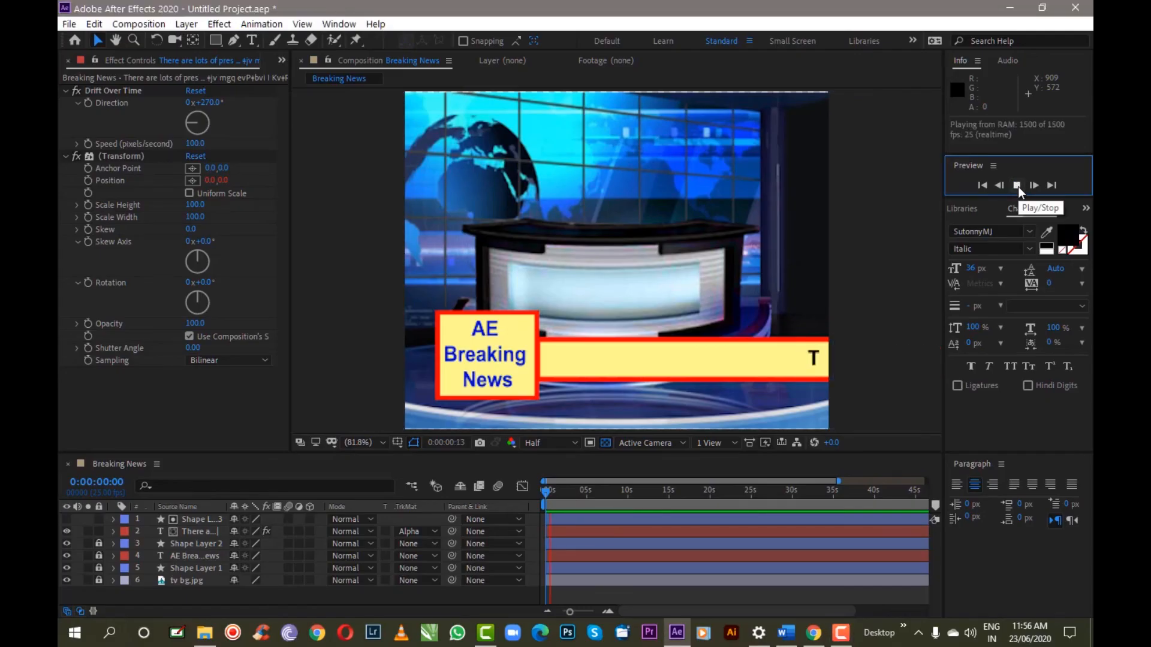